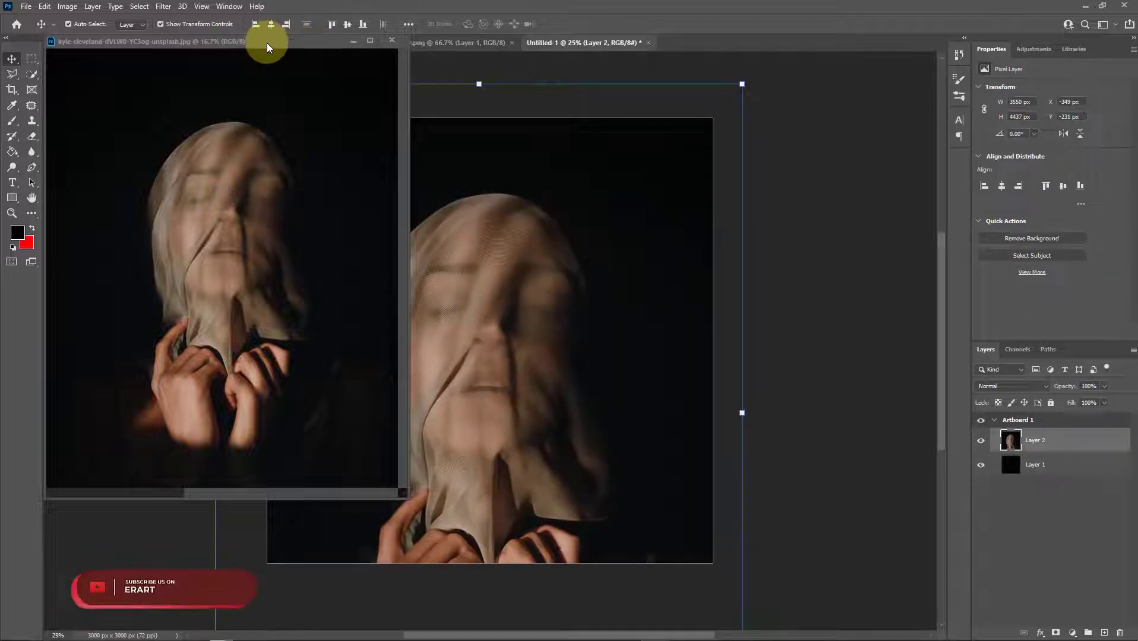
Redock the floating portrait photo window and scale the portrait layer in Untitled-1 to about 85% so it spans the artboard's width.
{"action": "left_click_drag", "start_coordinate": [271, 40], "coordinate": [737, 43]}
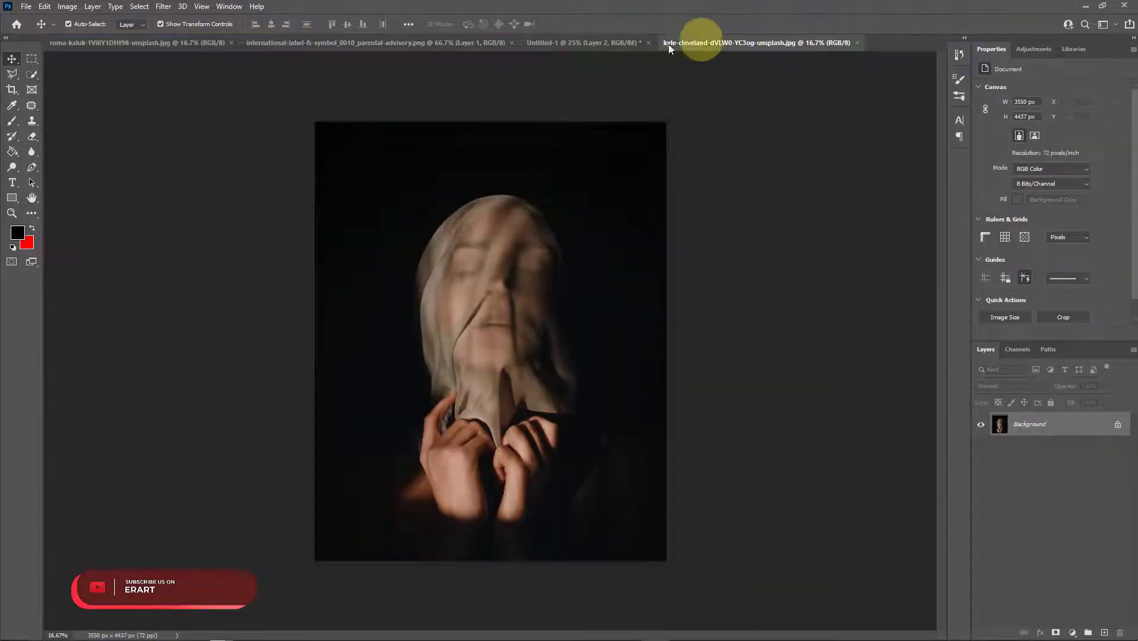
{"action": "left_click", "coordinate": [556, 43]}
{"action": "left_click_drag", "start_coordinate": [495, 291], "coordinate": [499, 301]}
{"action": "key", "text": "ctrl+t"}
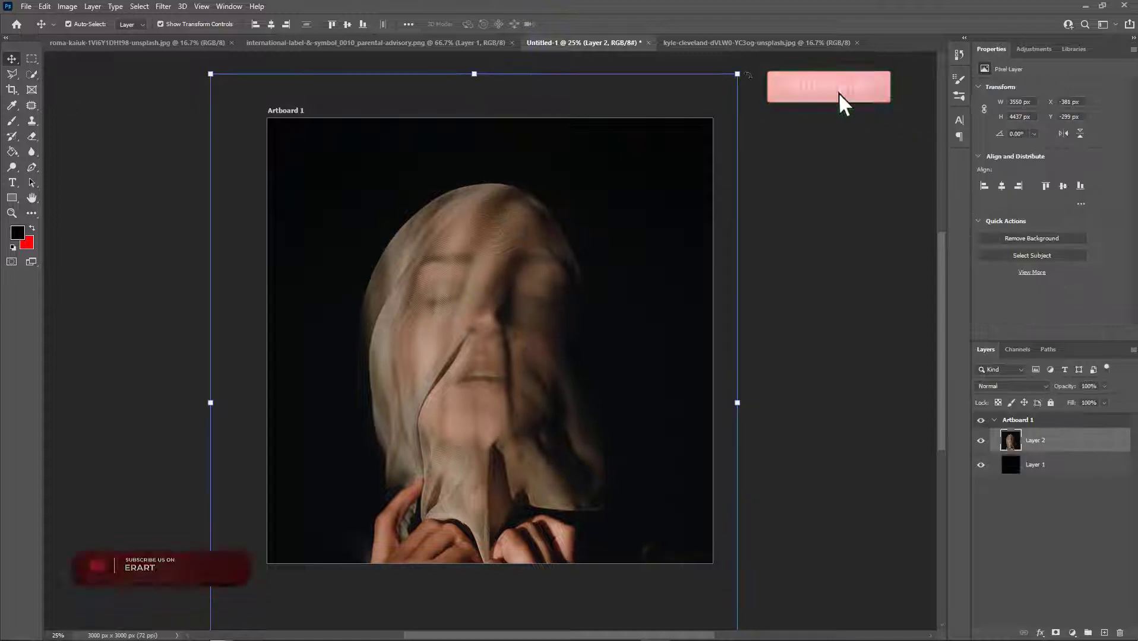
{"action": "left_click_drag", "start_coordinate": [736, 72], "coordinate": [620, 159]}
{"action": "left_click_drag", "start_coordinate": [475, 331], "coordinate": [532, 264]}
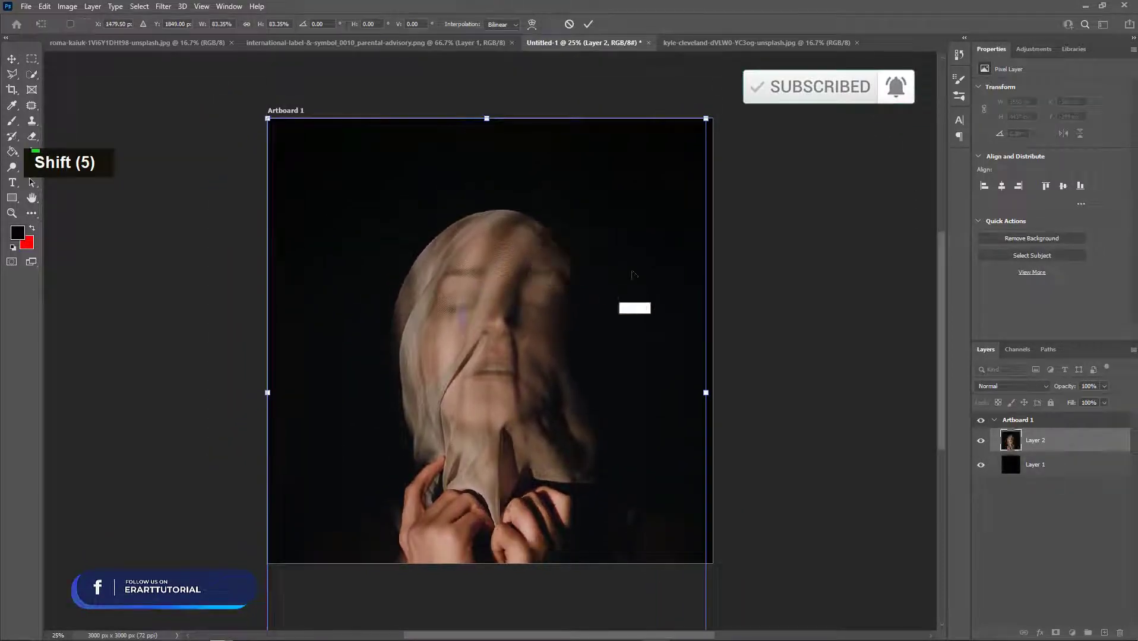
{"action": "left_click_drag", "start_coordinate": [702, 111], "coordinate": [713, 108]}
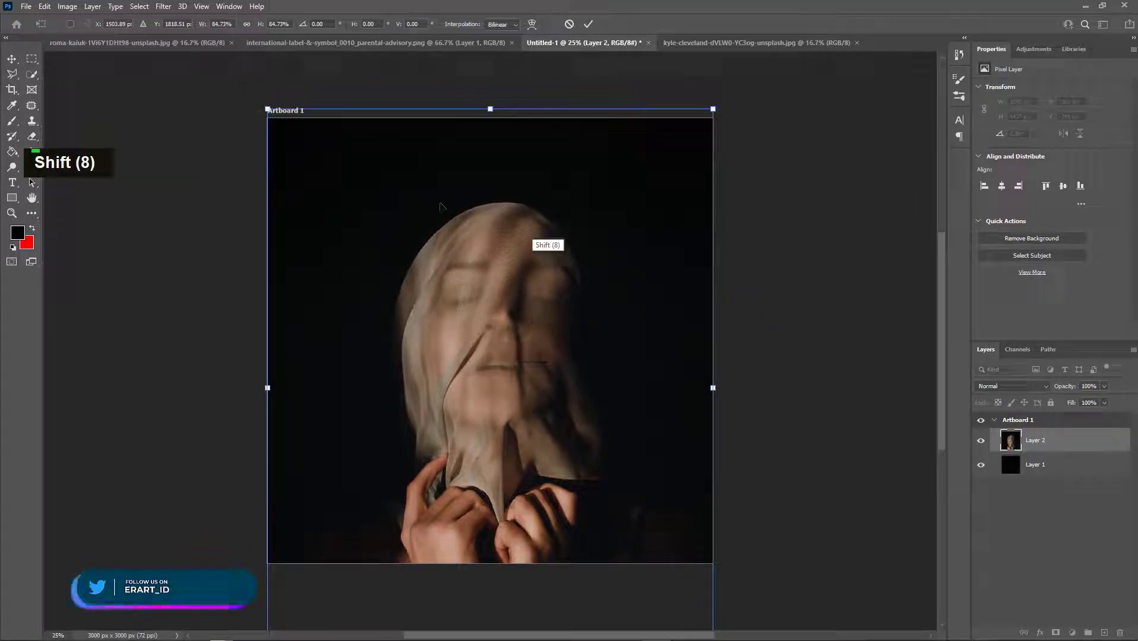
{"action": "double_click", "coordinate": [199, 152]}
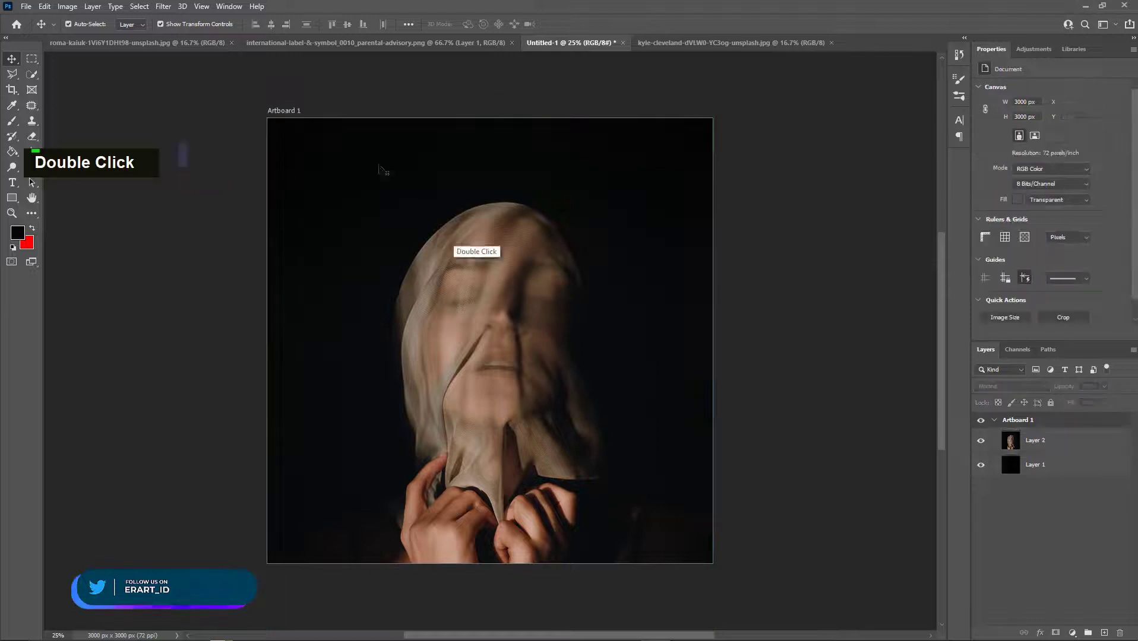
Copy the black-and-white swirl texture onto the artboard as a layer above the portrait and close its source window.
{"action": "left_click", "coordinate": [123, 38]}
{"action": "right_click", "coordinate": [123, 37]}
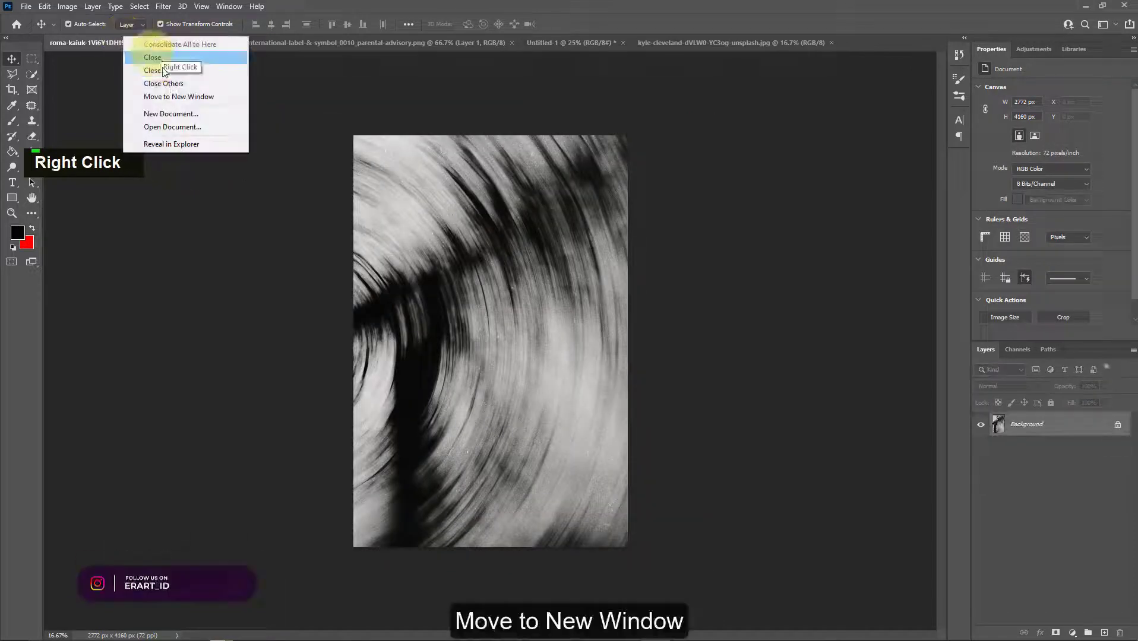
{"action": "left_click", "coordinate": [178, 98]}
{"action": "left_click_drag", "start_coordinate": [212, 133], "coordinate": [406, 284]}
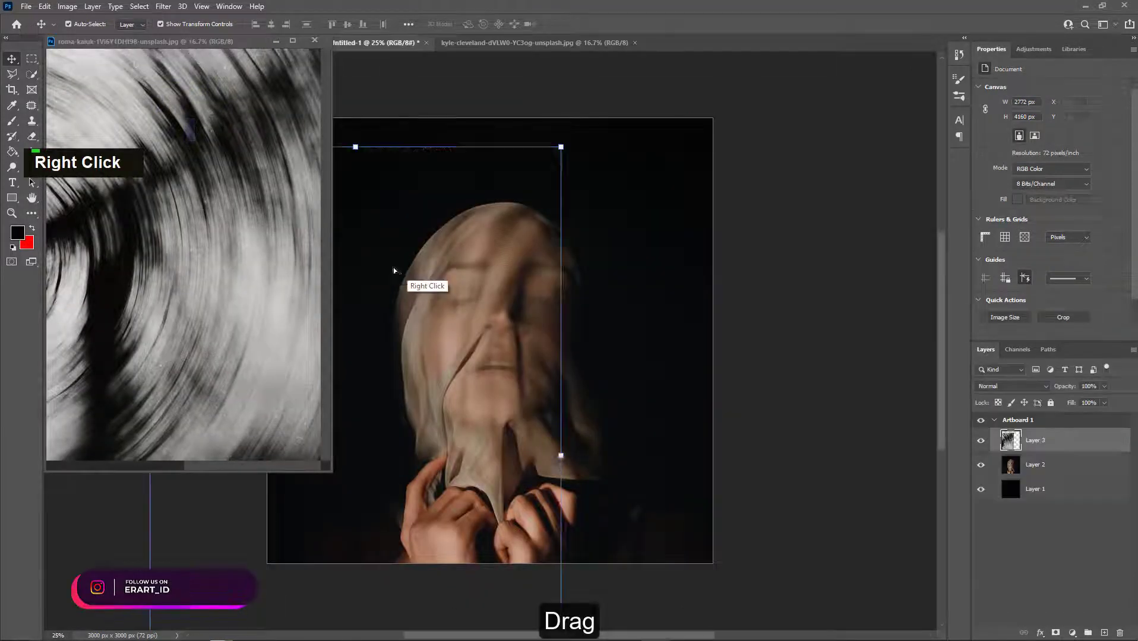
{"action": "left_click", "coordinate": [314, 42]}
Scale the swirl texture layer to about 112% and position it so it covers the whole artboard.
{"action": "left_click_drag", "start_coordinate": [410, 337], "coordinate": [550, 299]}
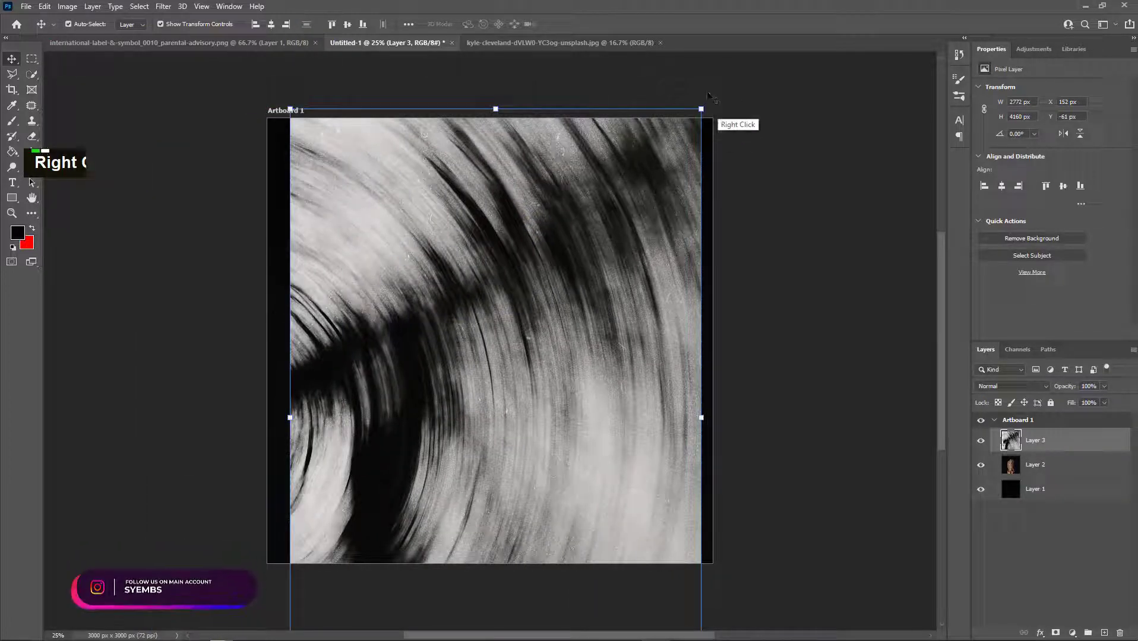
{"action": "left_click_drag", "start_coordinate": [702, 106], "coordinate": [799, 68]}
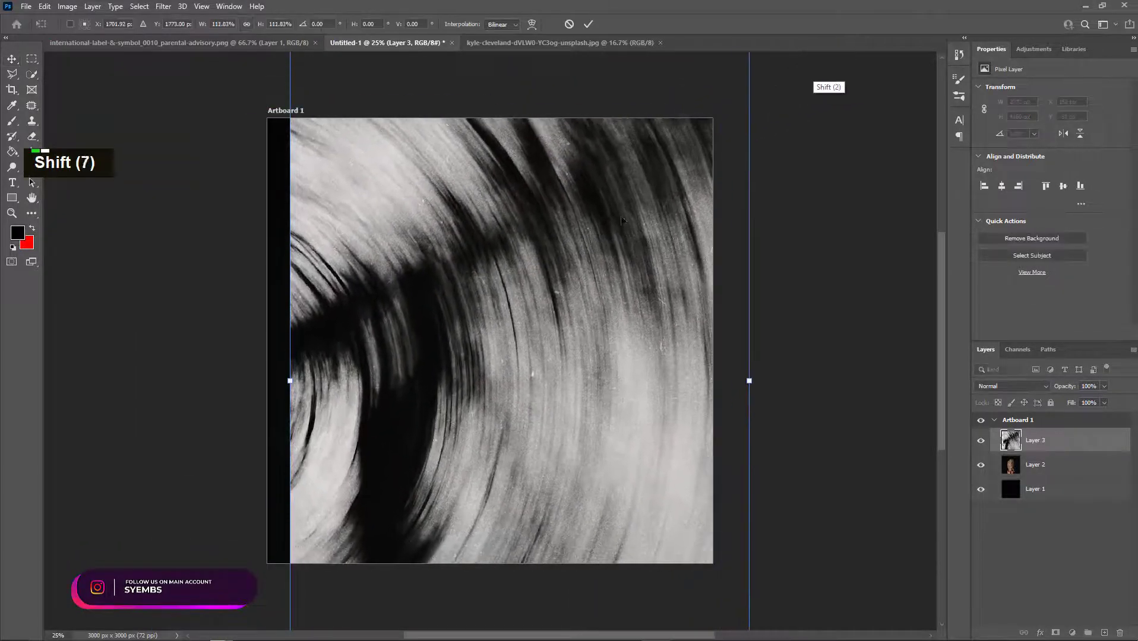
{"action": "left_click_drag", "start_coordinate": [495, 298], "coordinate": [475, 309]}
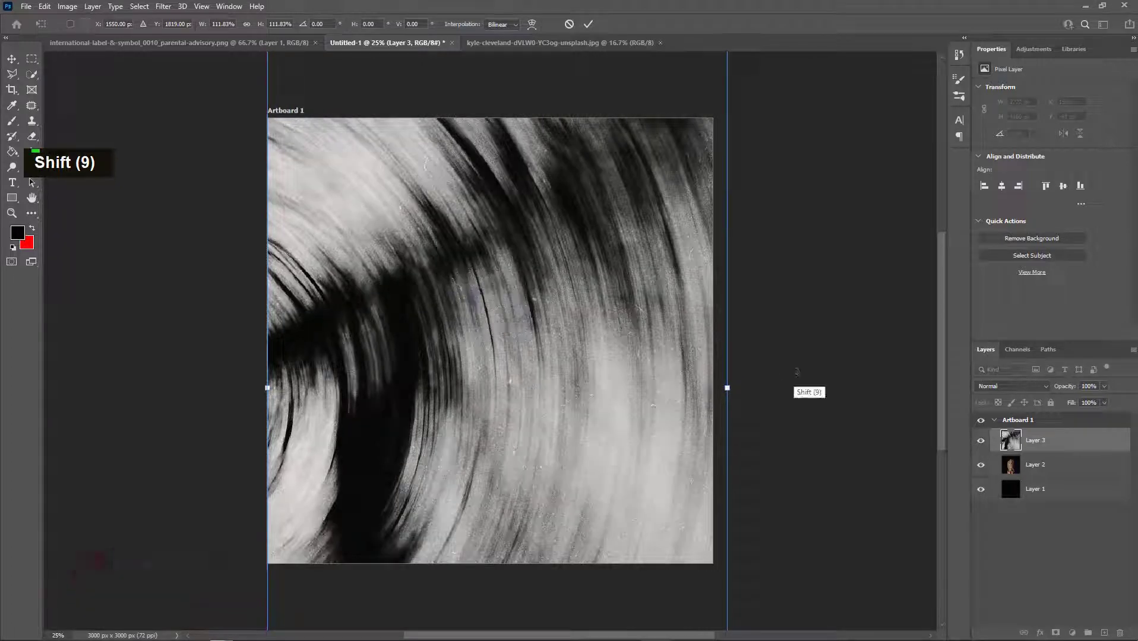
Try the Lighten and Overlay blend modes on the swirl texture layer.
{"action": "left_click", "coordinate": [999, 386]}
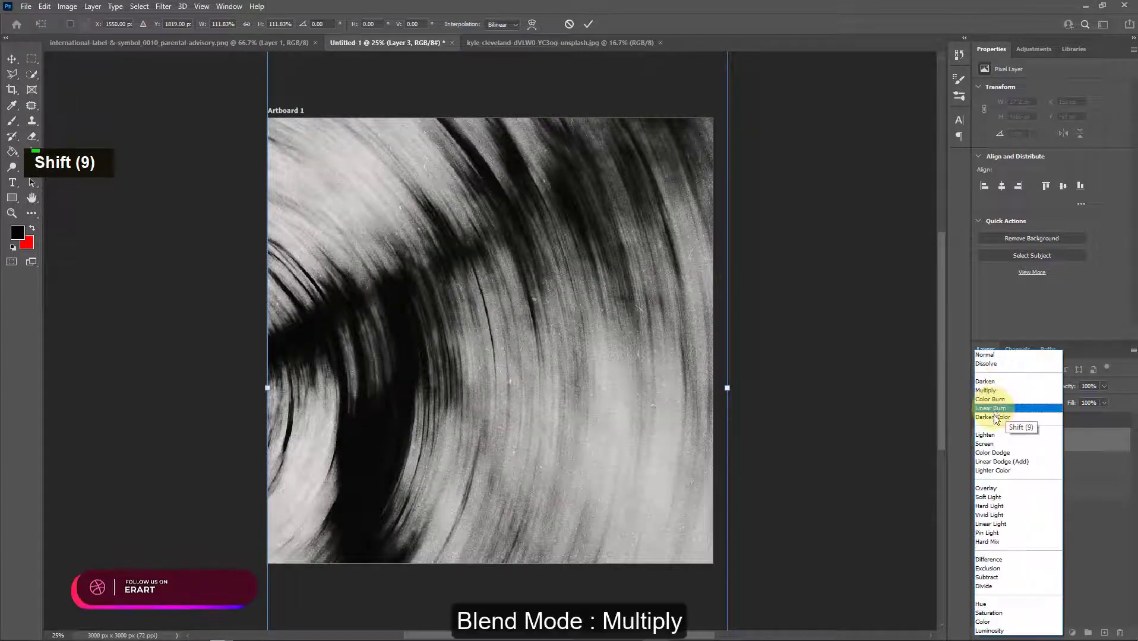
{"action": "left_click", "coordinate": [986, 435]}
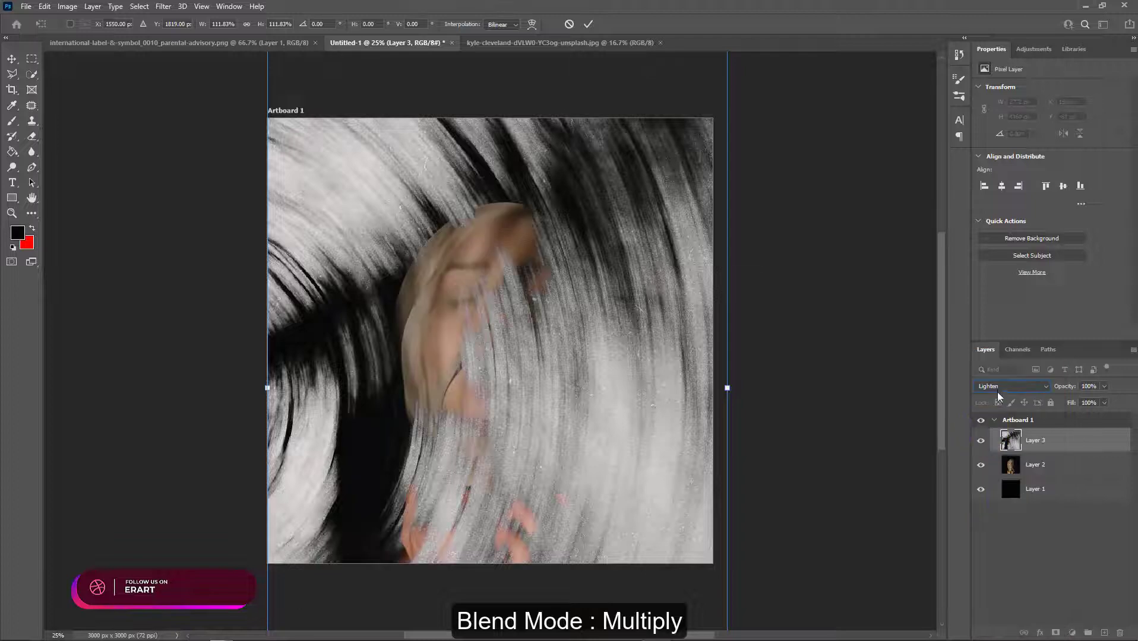
{"action": "left_click", "coordinate": [999, 388]}
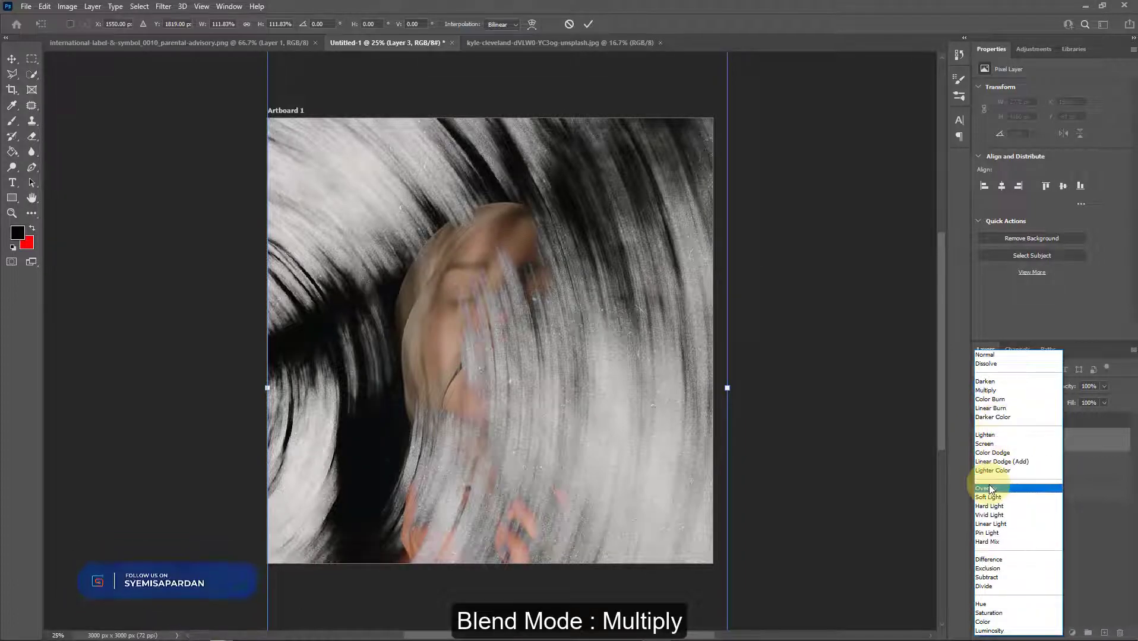
{"action": "left_click", "coordinate": [989, 488]}
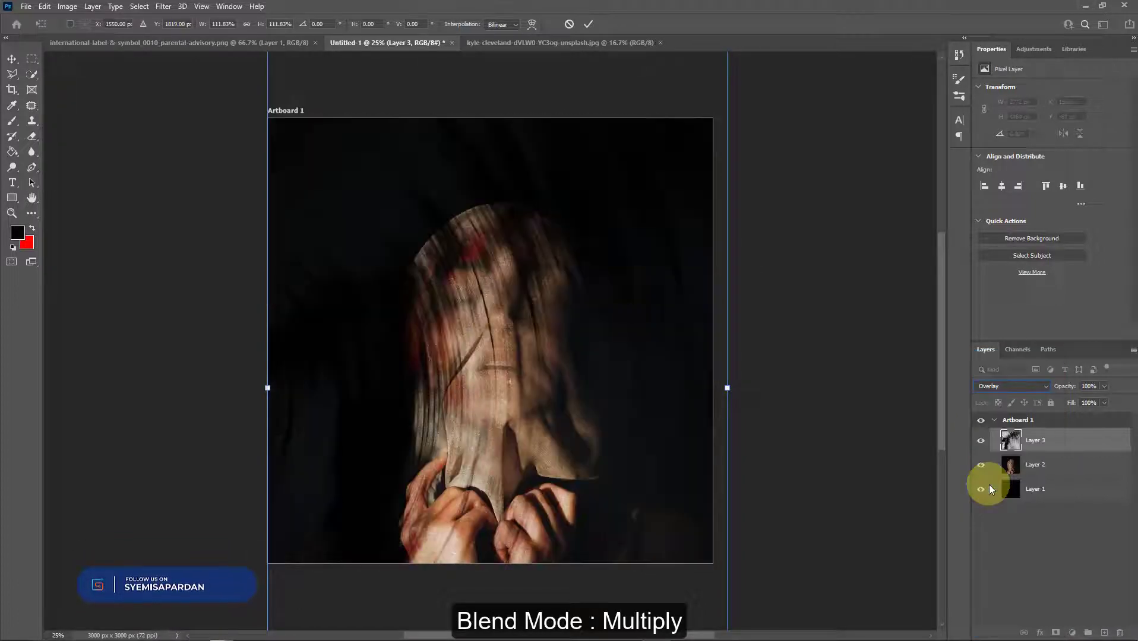
Set the swirl texture layer's blend mode to Multiply and its opacity to 35%, committing the transform.
{"action": "double_click", "coordinate": [1030, 386]}
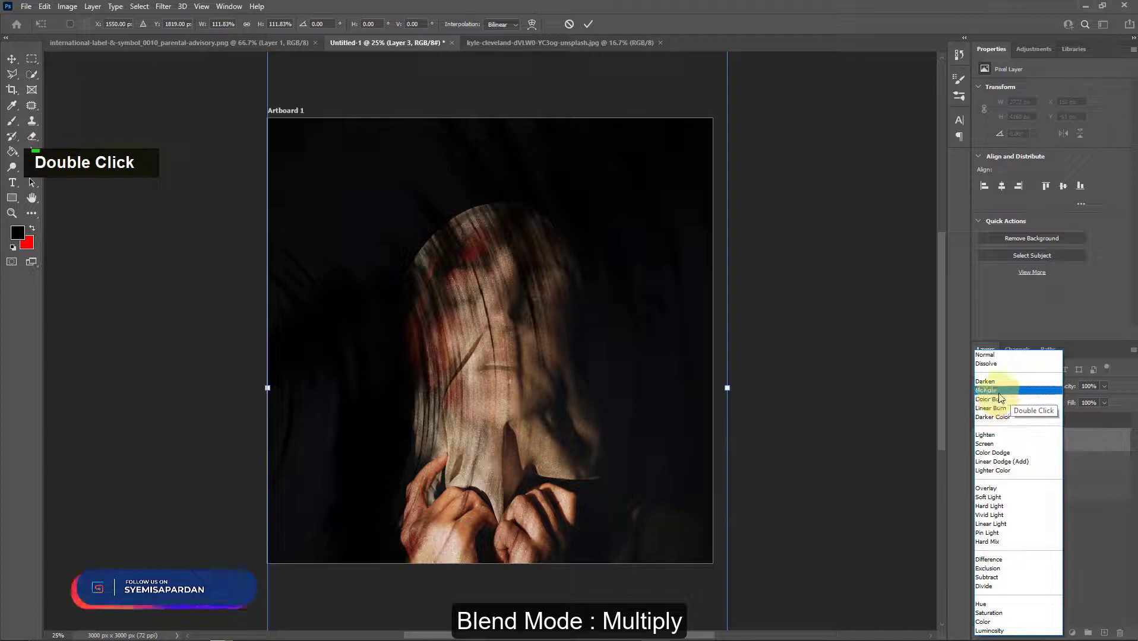
{"action": "left_click", "coordinate": [1000, 392]}
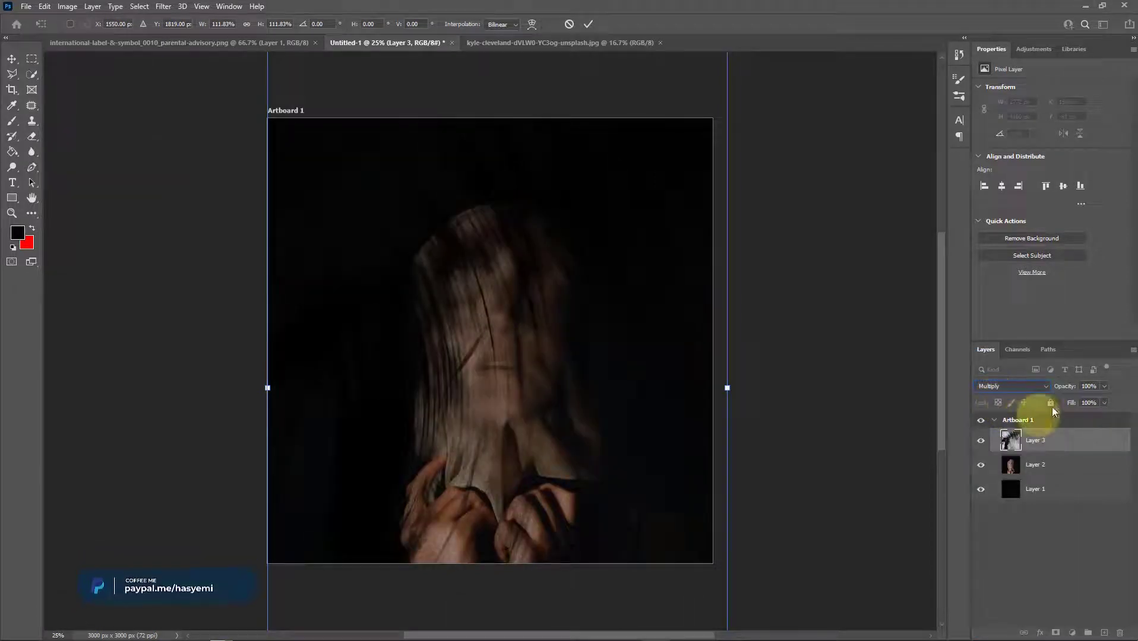
{"action": "left_click", "coordinate": [1104, 387]}
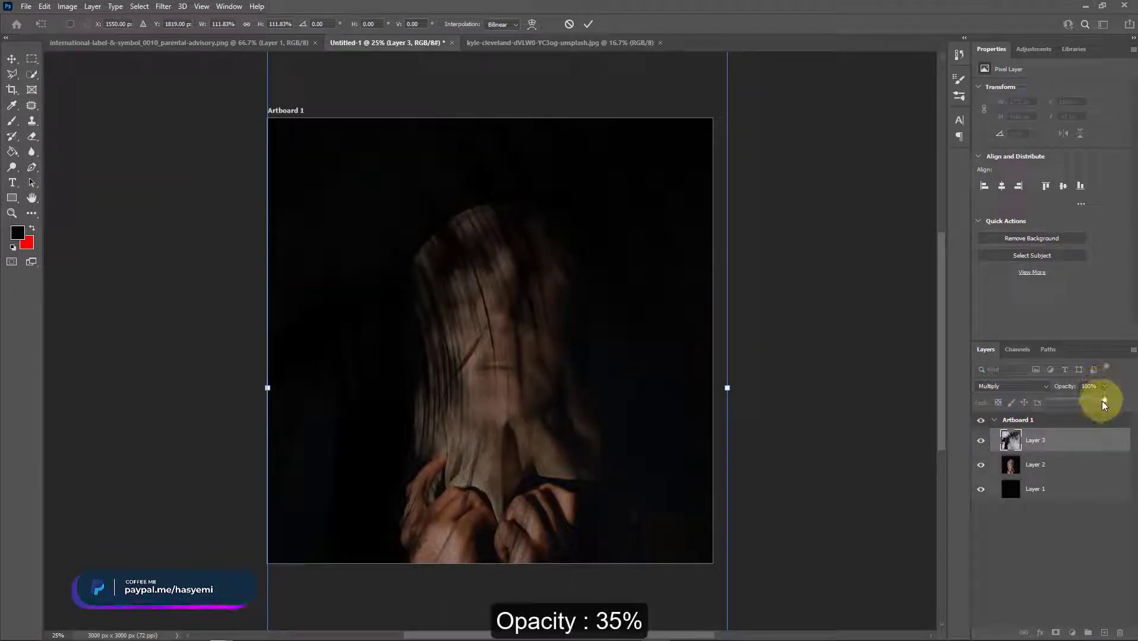
{"action": "left_click_drag", "start_coordinate": [1083, 409], "coordinate": [1084, 408]}
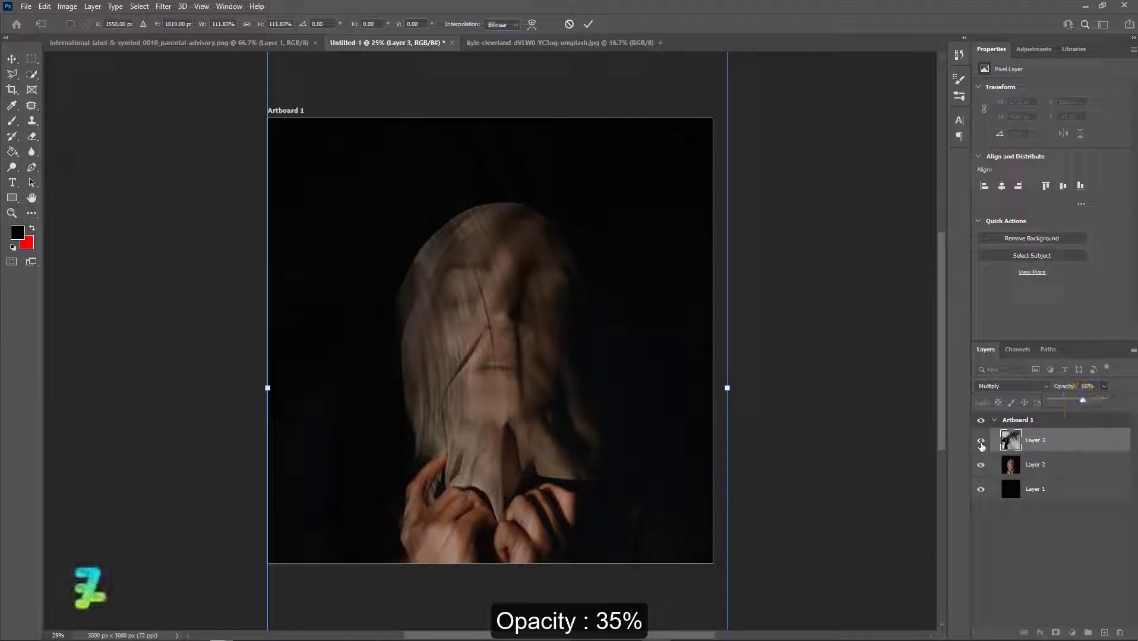
{"action": "key", "text": "Return"}
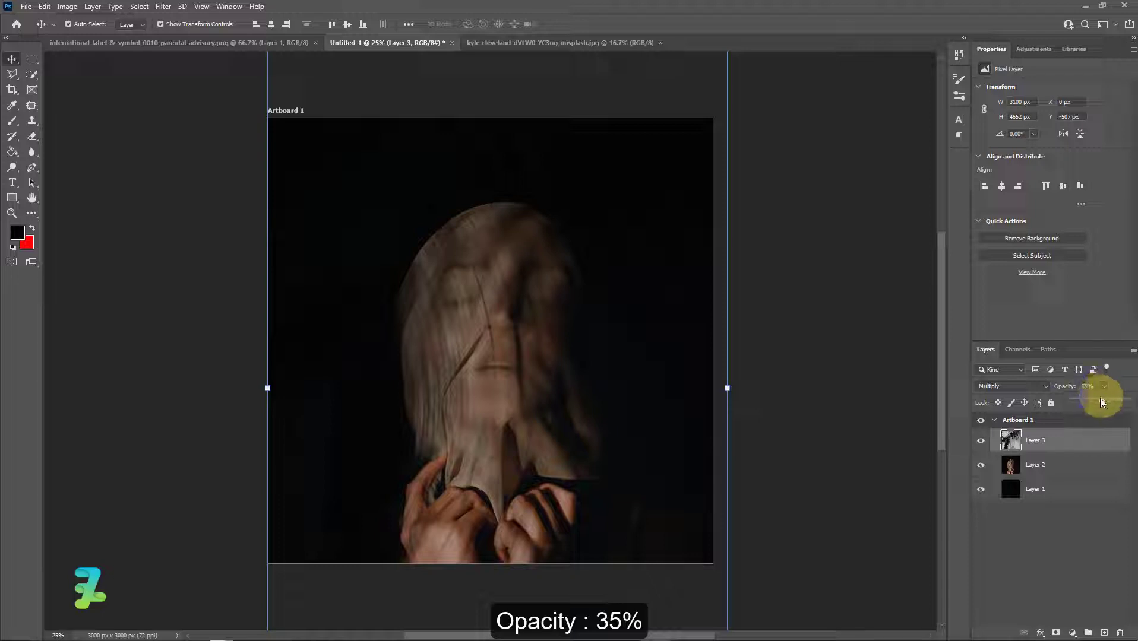
{"action": "left_click_drag", "start_coordinate": [1100, 398], "coordinate": [1096, 399]}
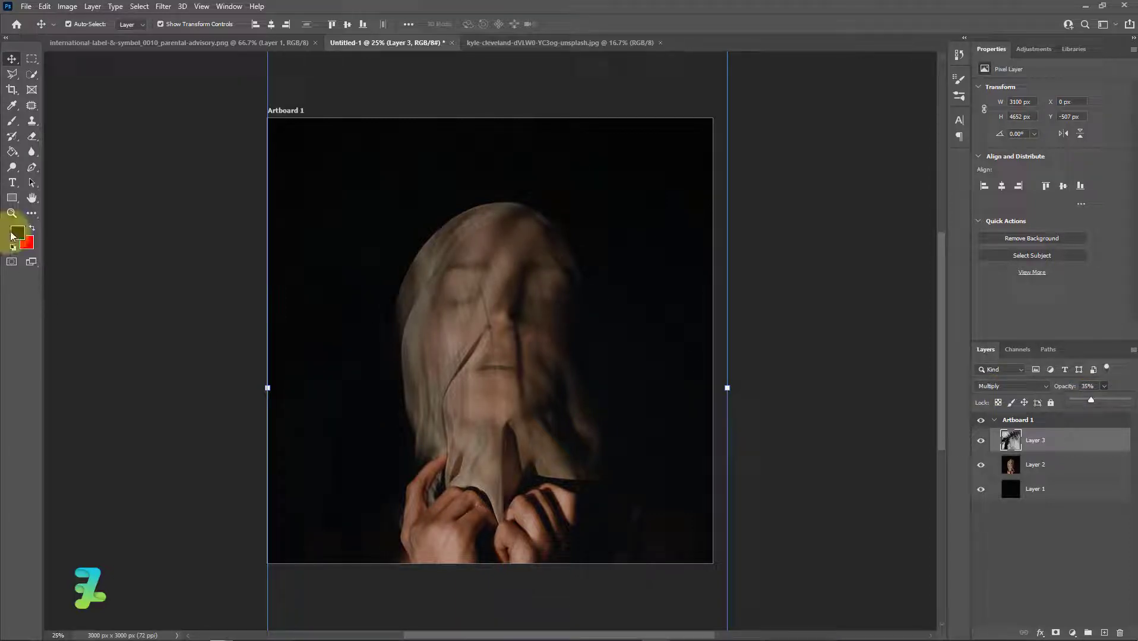
Draw a black circle about 1072 px in diameter on a new layer above the texture with the Ellipse Tool.
{"action": "left_click", "coordinate": [13, 199]}
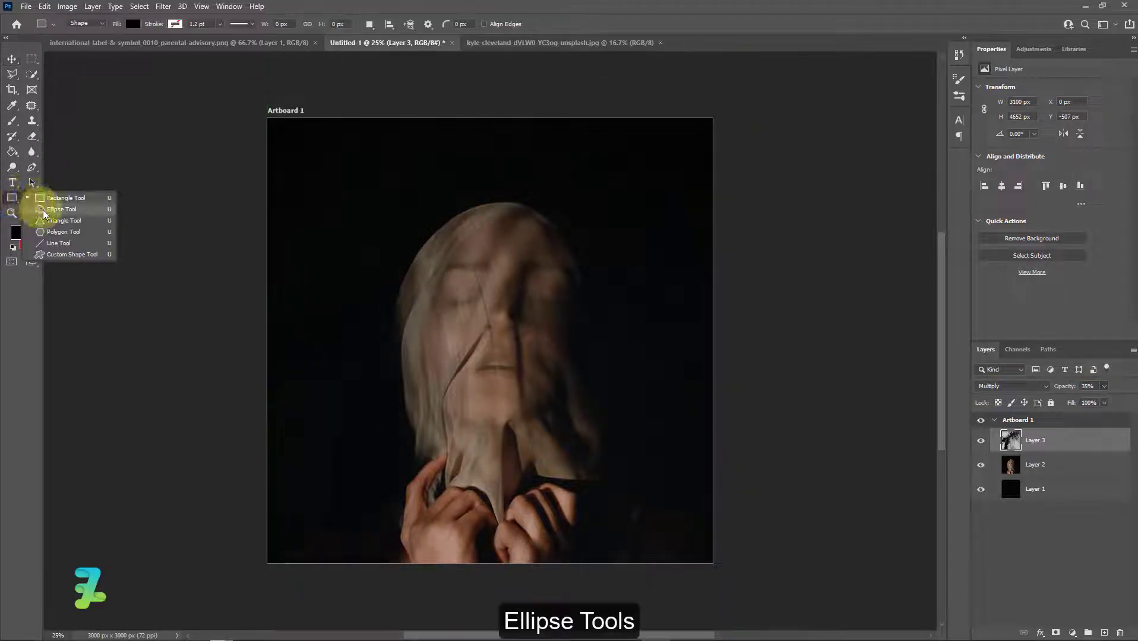
{"action": "left_click", "coordinate": [39, 209]}
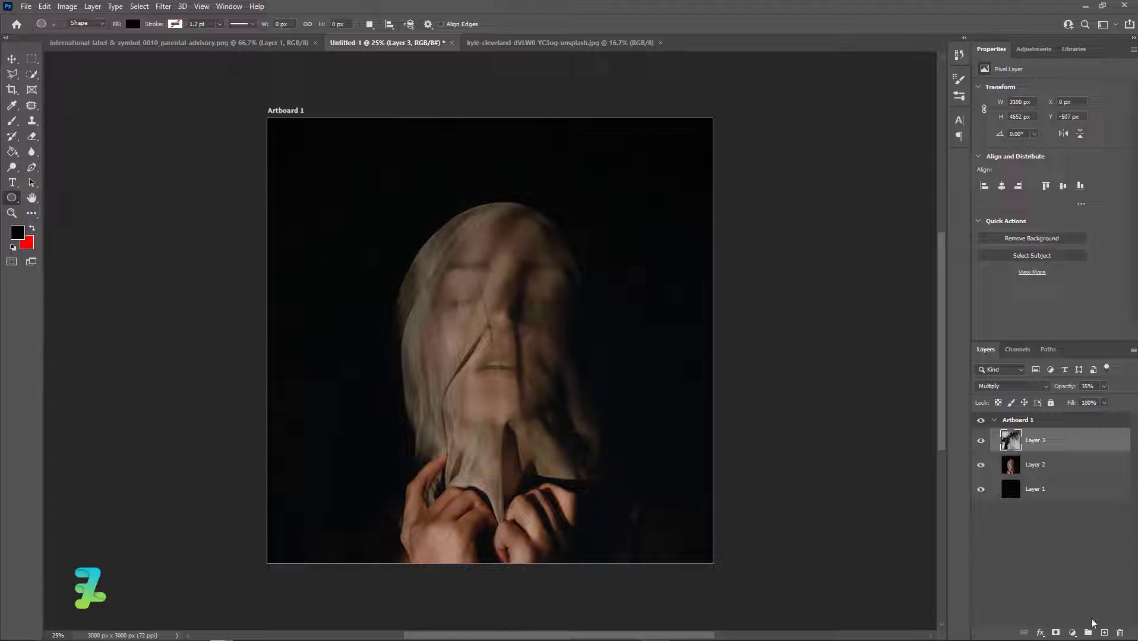
{"action": "left_click", "coordinate": [1103, 630]}
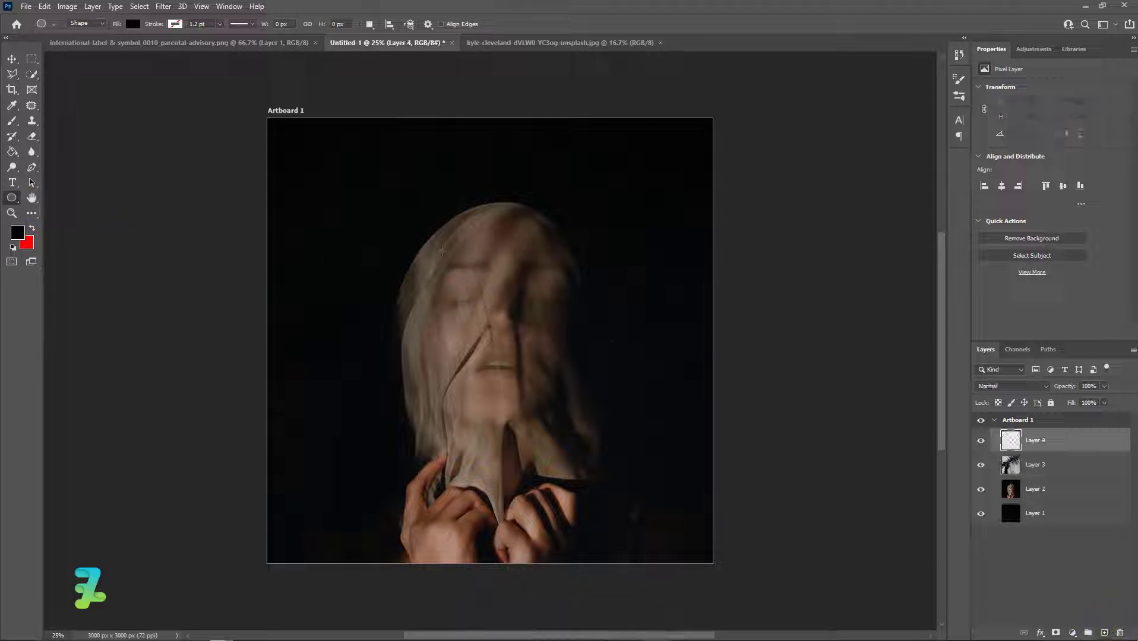
{"action": "left_click_drag", "start_coordinate": [412, 235], "coordinate": [491, 332]}
Move the circle over the face and centre it horizontally and vertically on the artboard.
{"action": "left_click", "coordinate": [12, 59]}
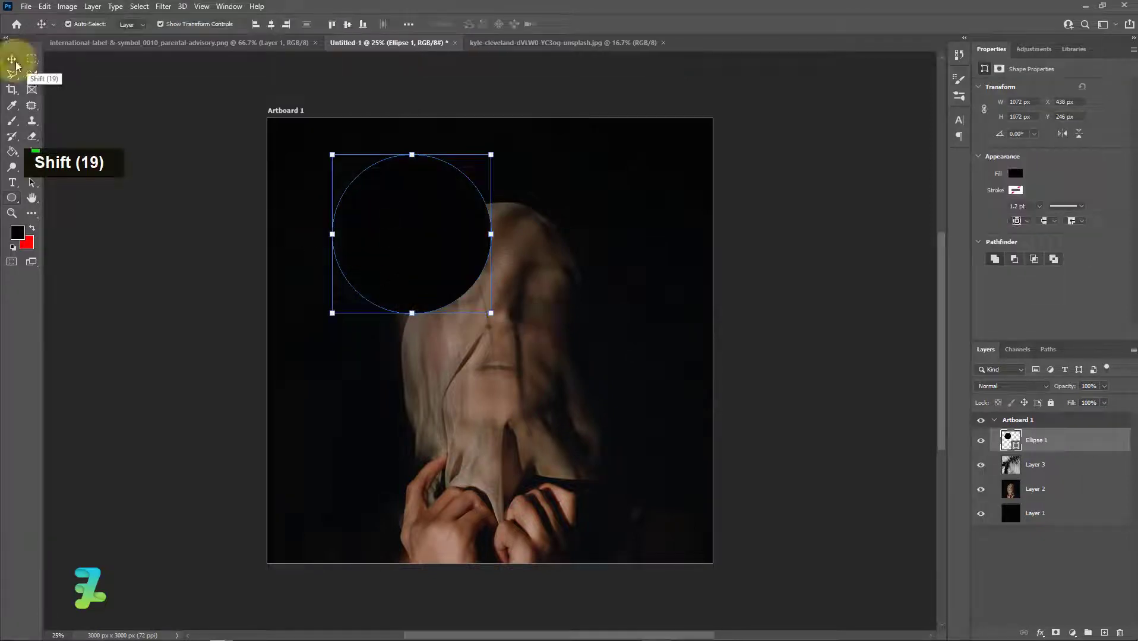
{"action": "left_click_drag", "start_coordinate": [382, 213], "coordinate": [461, 302]}
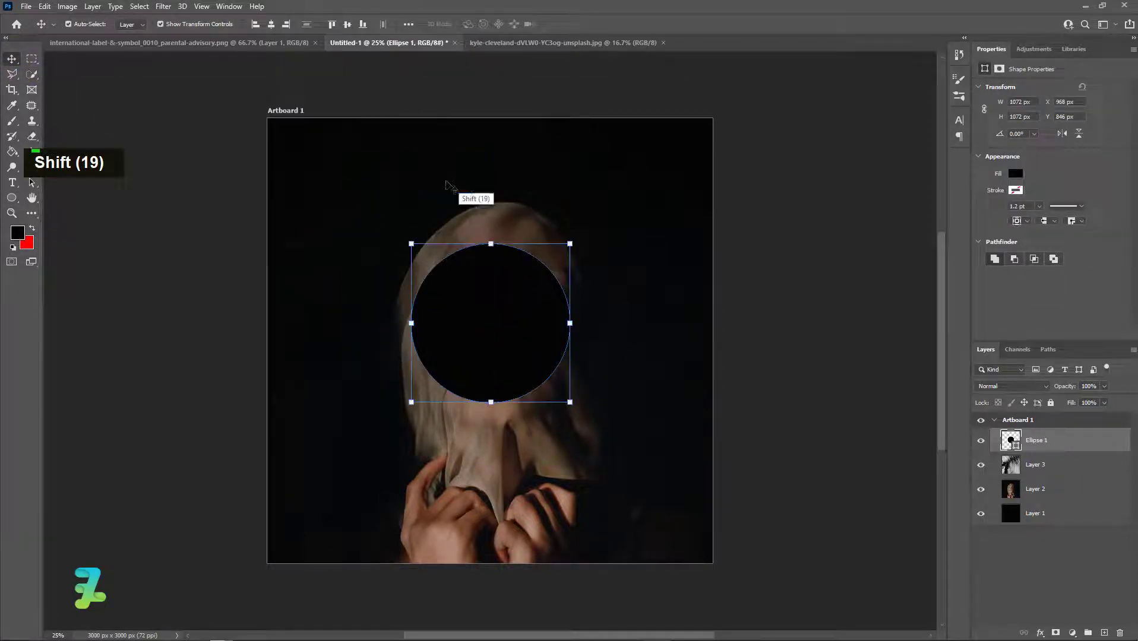
{"action": "left_click", "coordinate": [271, 25]}
{"action": "left_click", "coordinate": [347, 24]}
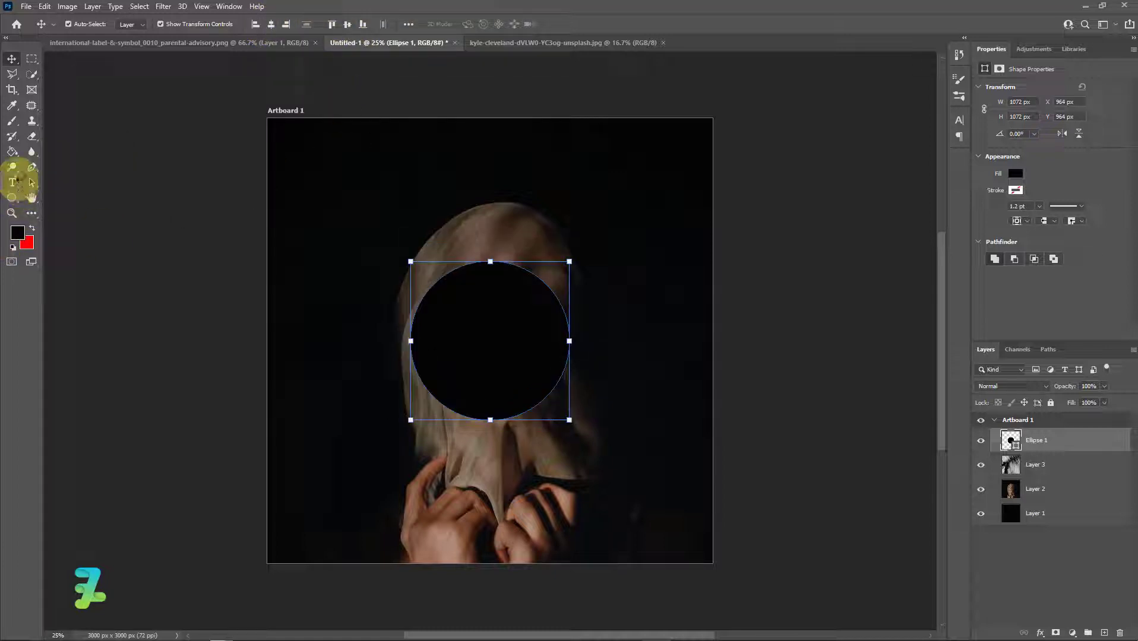
Set the foreground colour to #ffffff and start a line of horizontal type along the circle's path.
{"action": "left_click", "coordinate": [12, 182]}
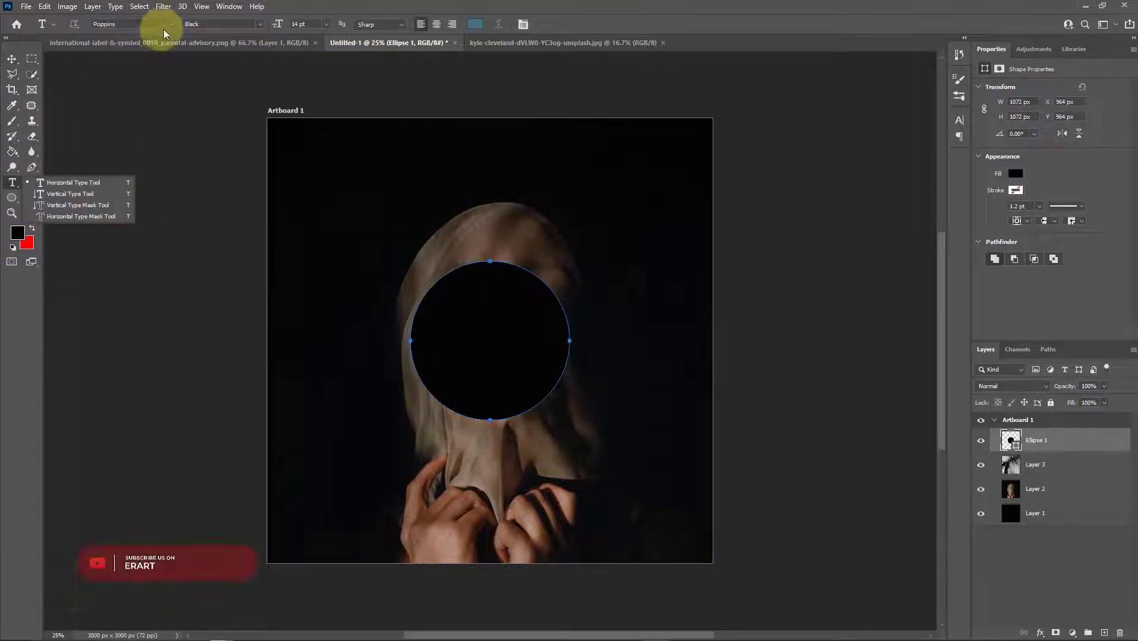
{"action": "left_click", "coordinate": [23, 232]}
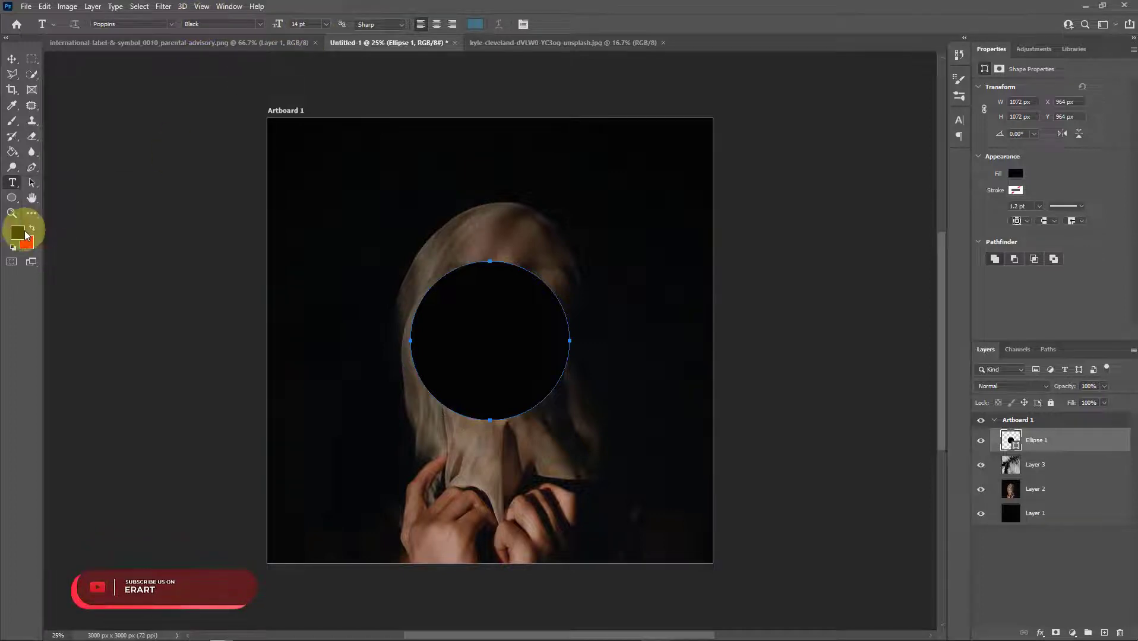
{"action": "type", "text": "ffffff"}
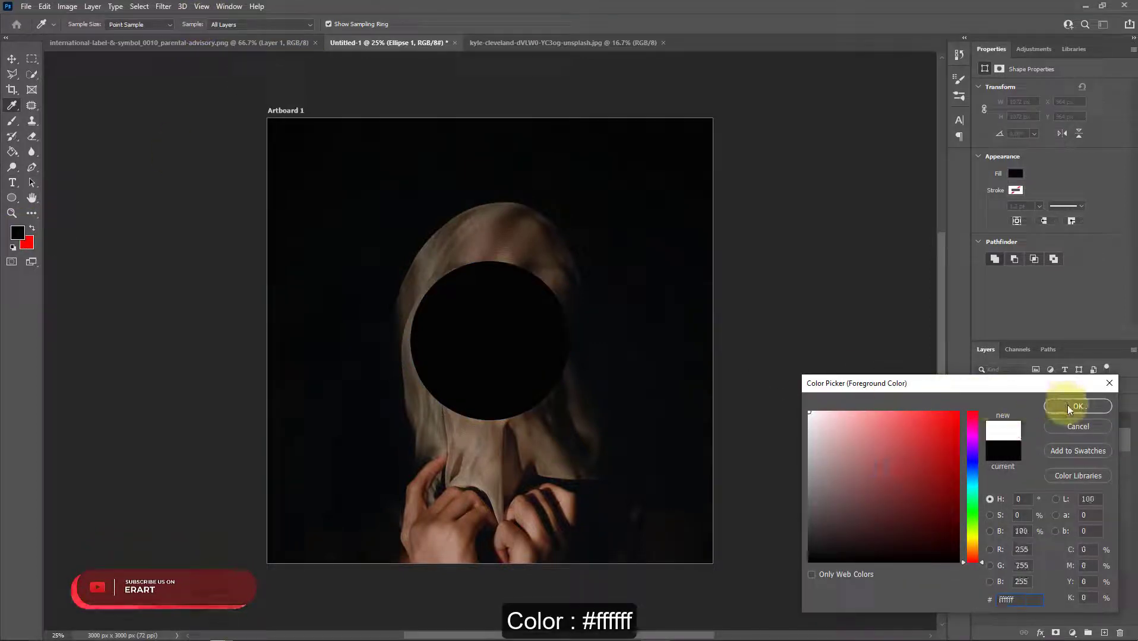
{"action": "left_click", "coordinate": [1068, 405]}
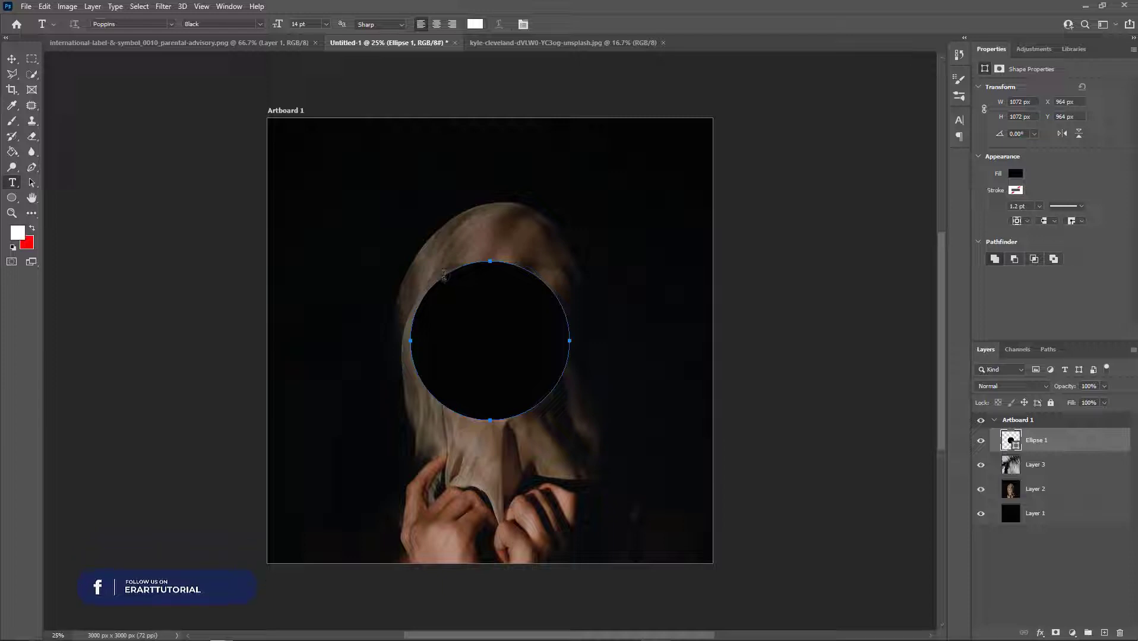
{"action": "left_click", "coordinate": [546, 332]}
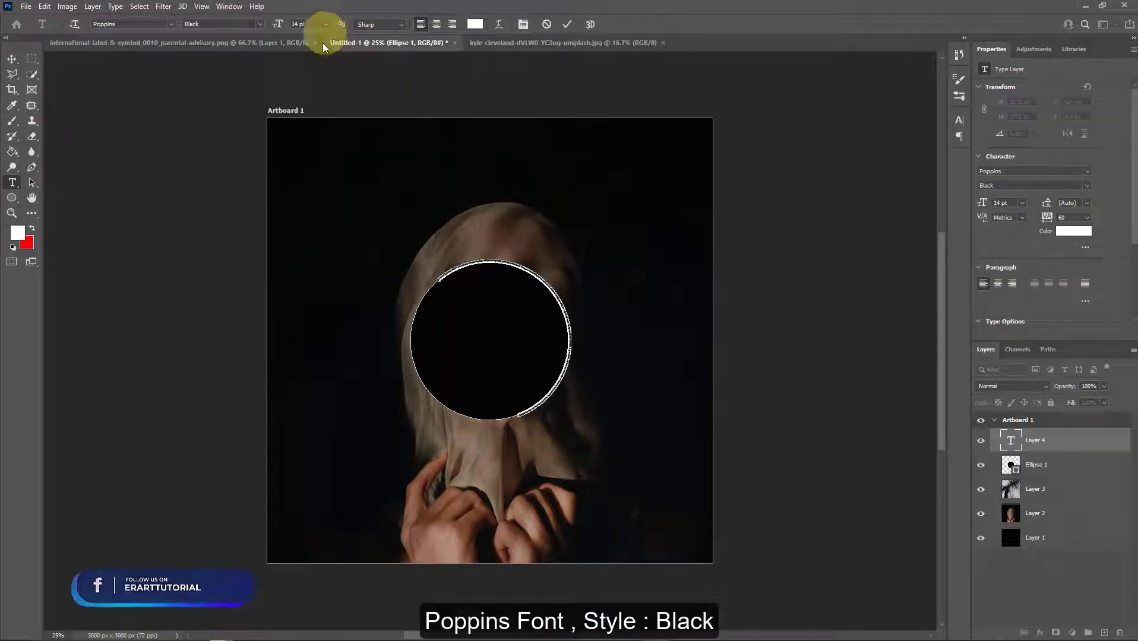
Set the font size of the text along the circle to 120 pt.
{"action": "left_click", "coordinate": [326, 24]}
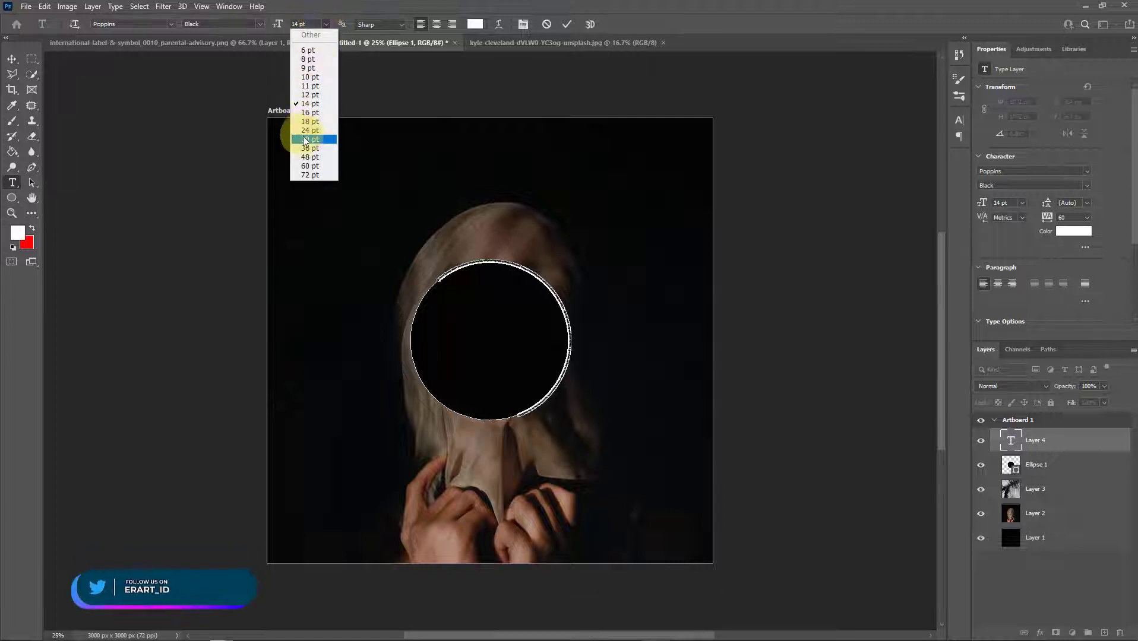
{"action": "left_click", "coordinate": [306, 140]}
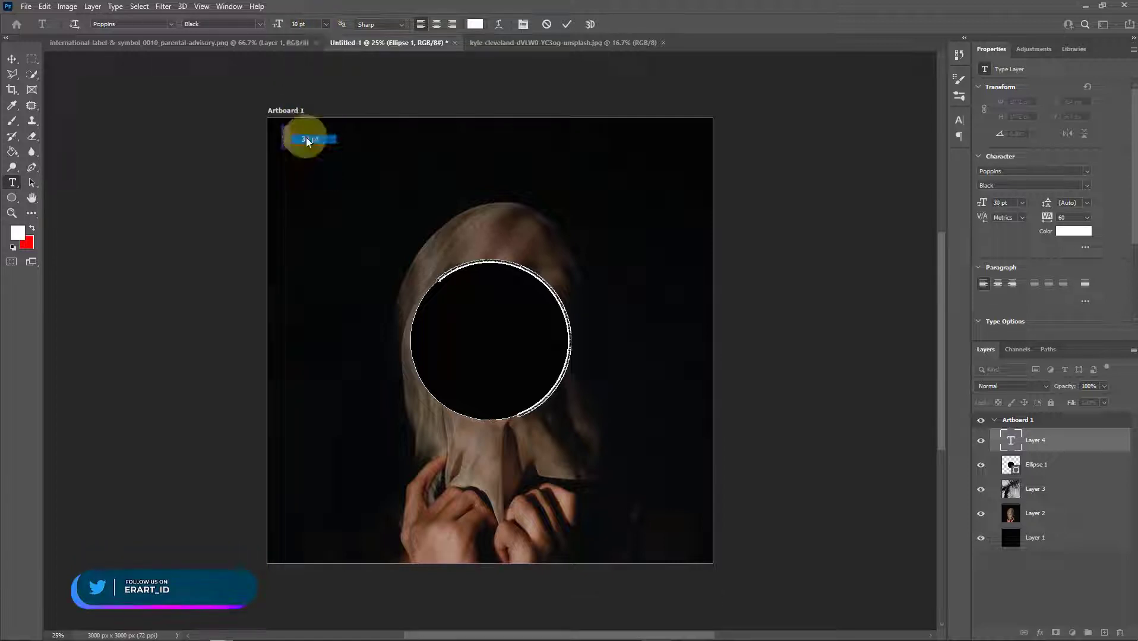
{"action": "left_click", "coordinate": [324, 24]}
{"action": "left_click", "coordinate": [318, 176]}
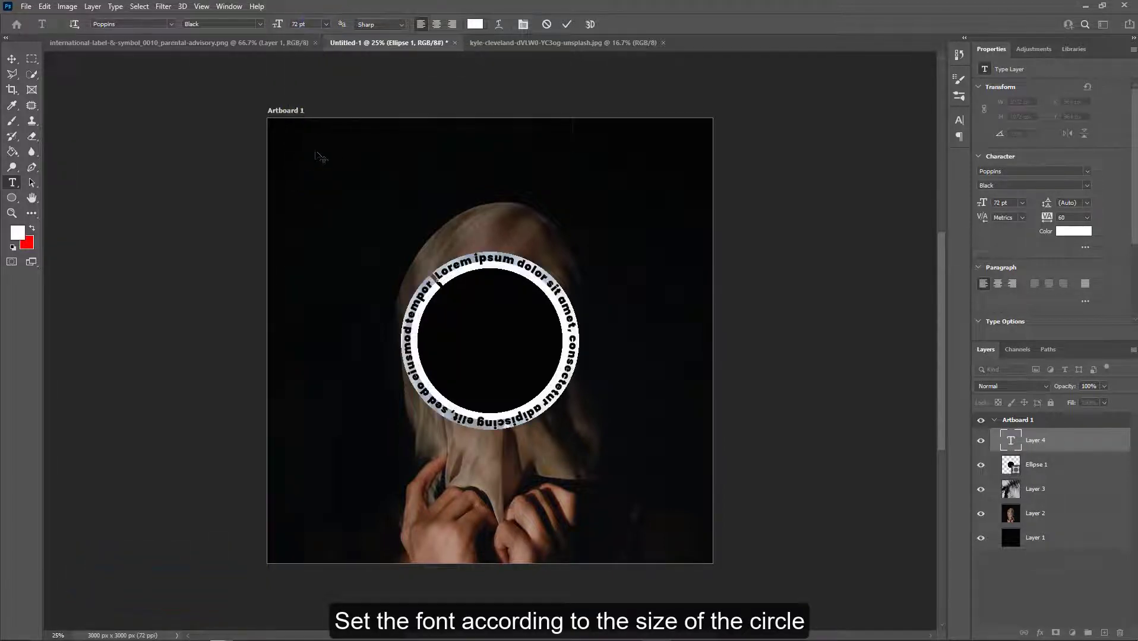
{"action": "left_click", "coordinate": [297, 24]}
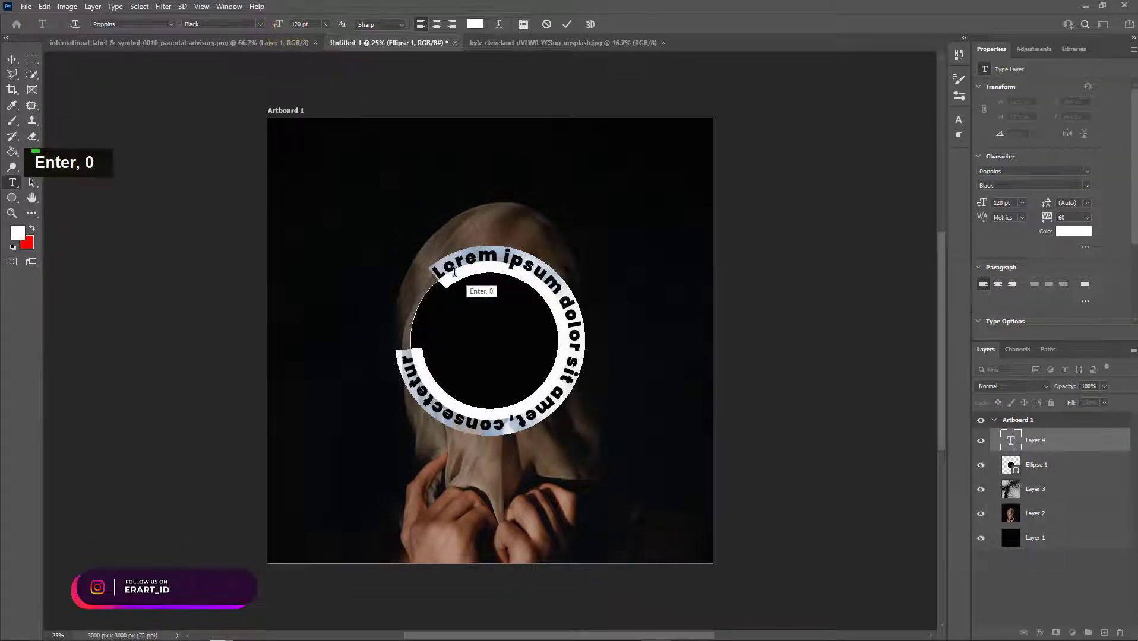
Replace the placeholder text along the circle with "DREAM IN THE DARK - DREAM IN THE DARK -".
{"action": "left_click", "coordinate": [455, 271]}
{"action": "key", "text": "ctrl+a"}
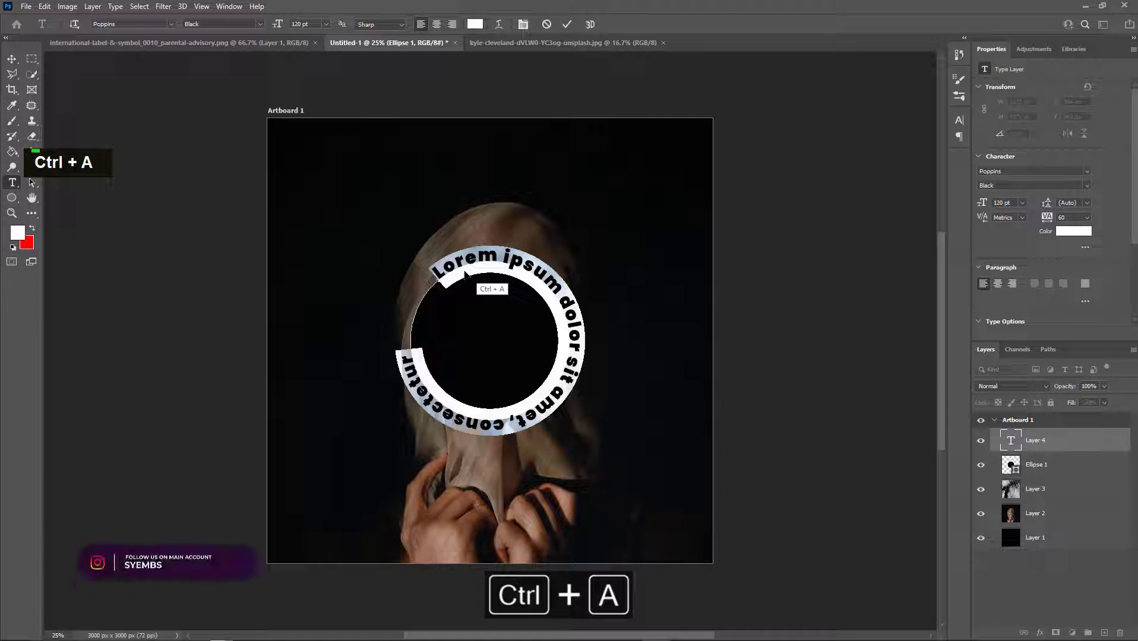
{"action": "key", "text": "Caps_Lock"}
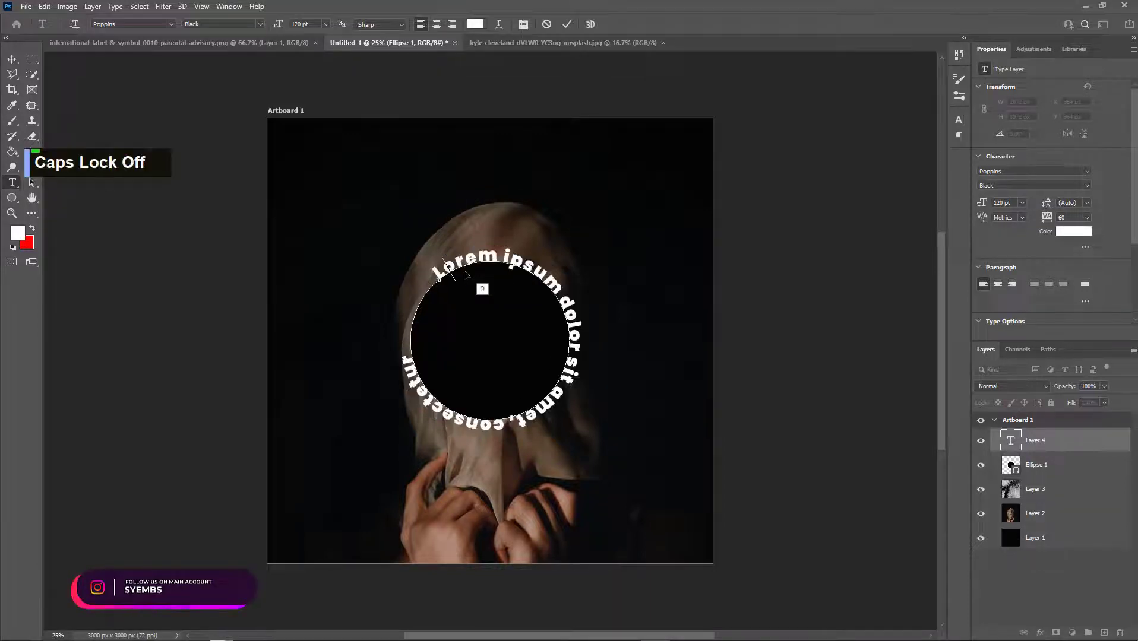
{"action": "type", "text": "Dream"}
{"action": "key", "text": "Caps_Lock"}
{"action": "key", "text": "ctrl+a"}
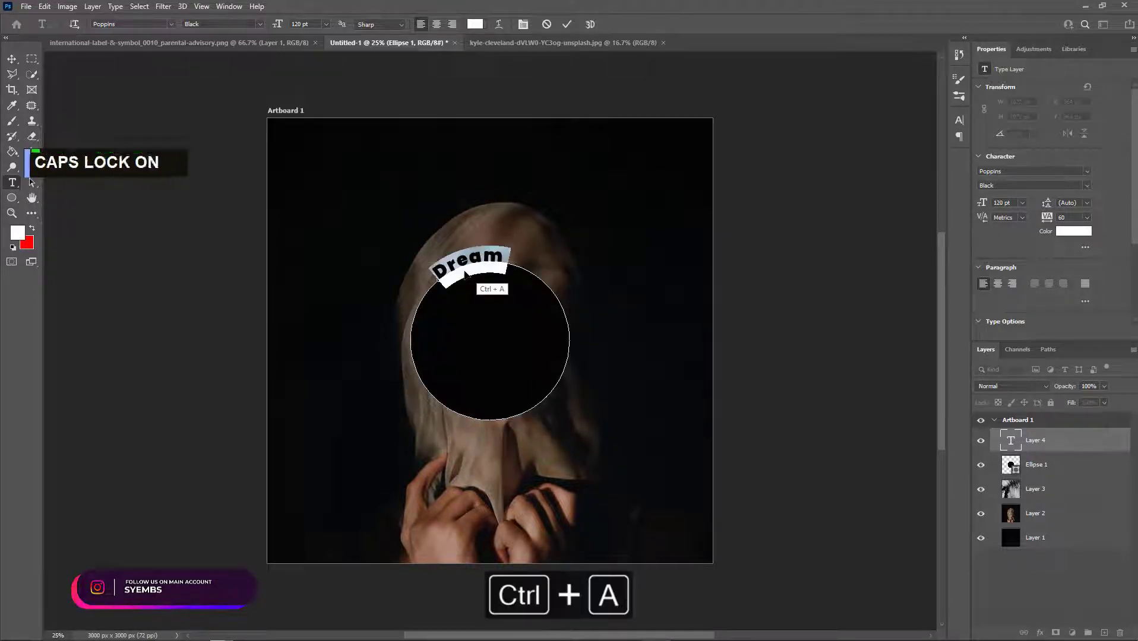
{"action": "type", "text": "DREAM IN THE DAR"}
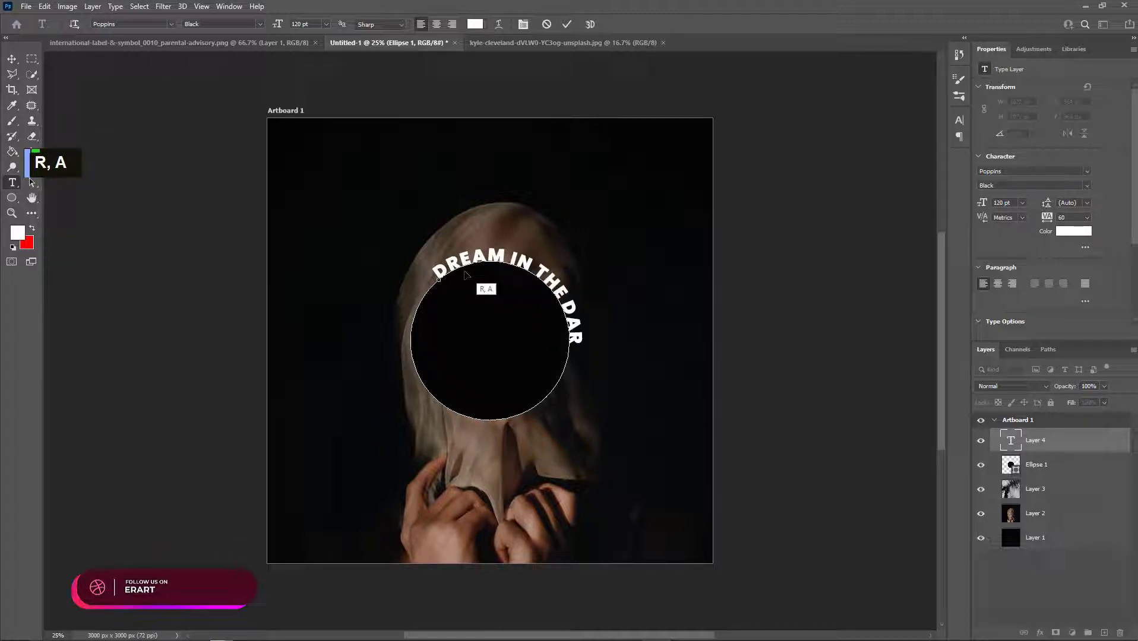
{"action": "type", "text": "K -"}
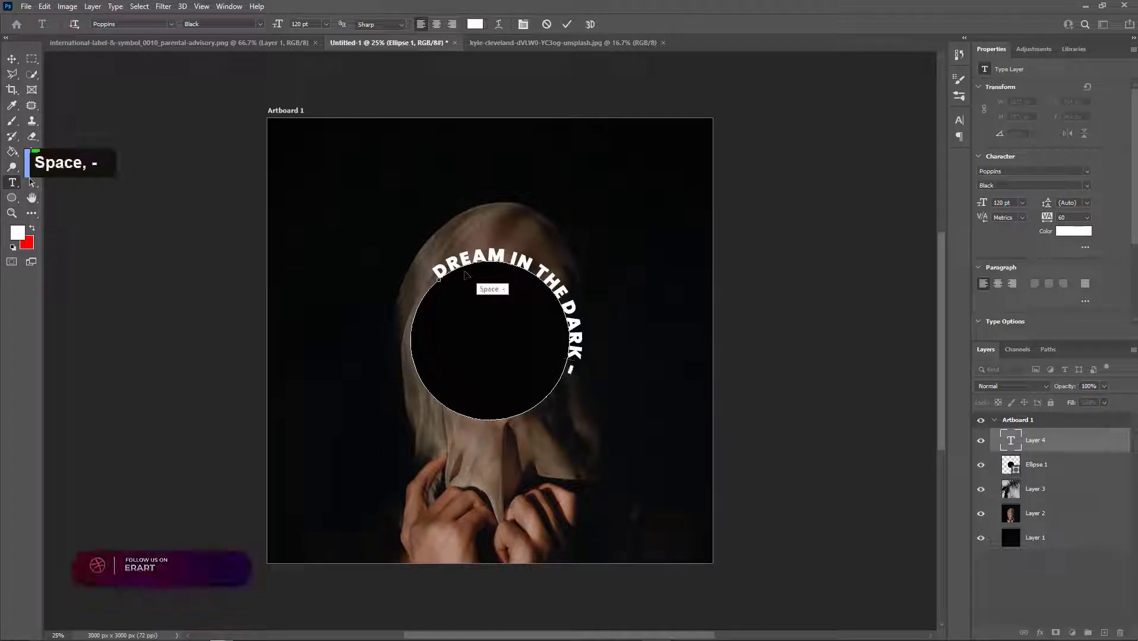
{"action": "type", "text": " DREA,"}
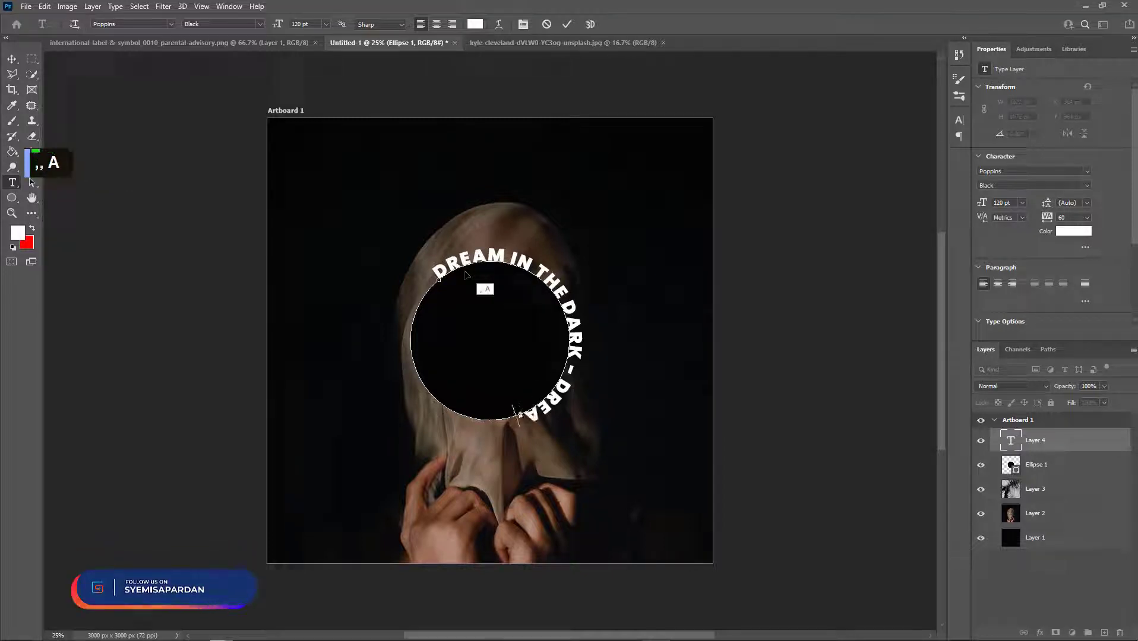
{"action": "key", "text": "BackSpace"}
{"action": "key", "text": "BackSpace"}
{"action": "type", "text": "M IN TH"}
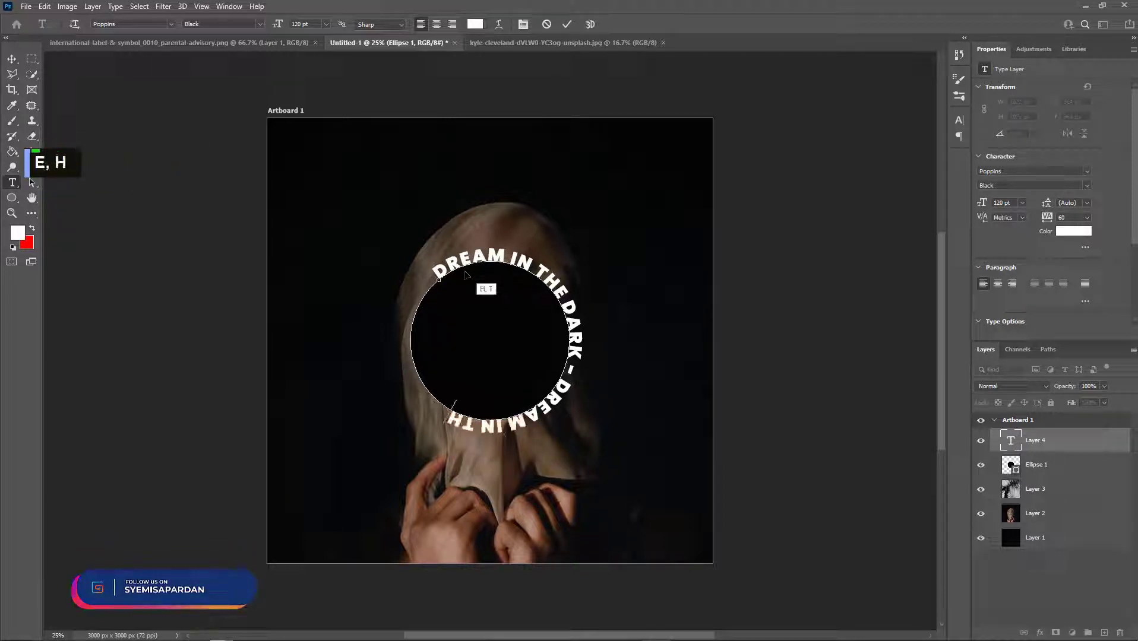
{"action": "type", "text": "E DARK -"}
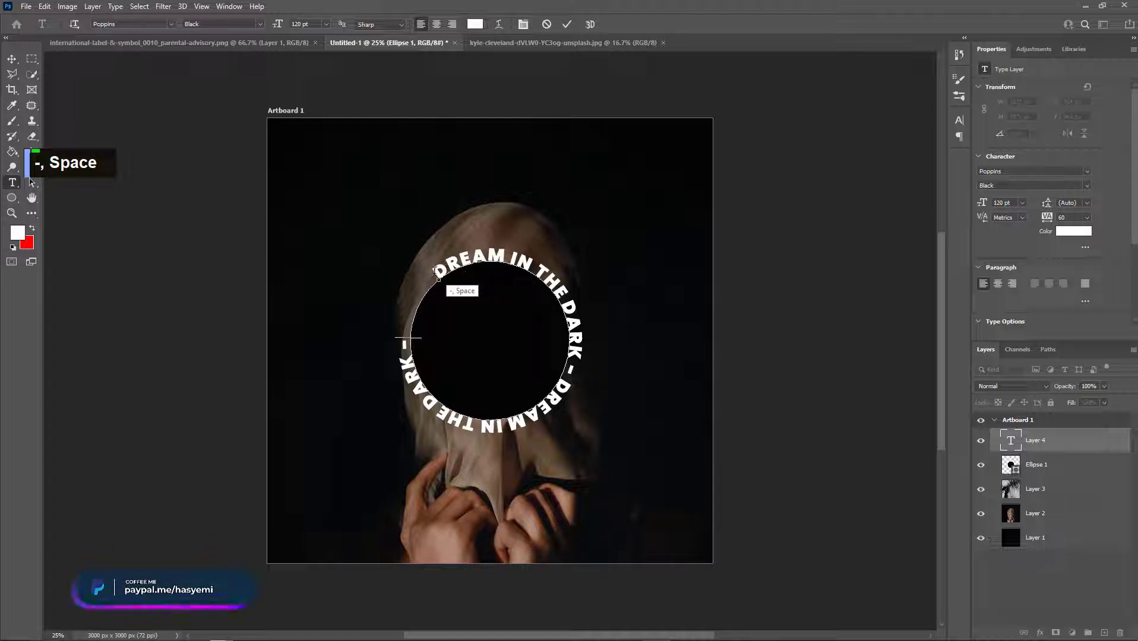
Select all the text along the circle and try font sizes of 130, 150, 140 and 135 pt.
{"action": "left_click_drag", "start_coordinate": [438, 273], "coordinate": [348, 349]}
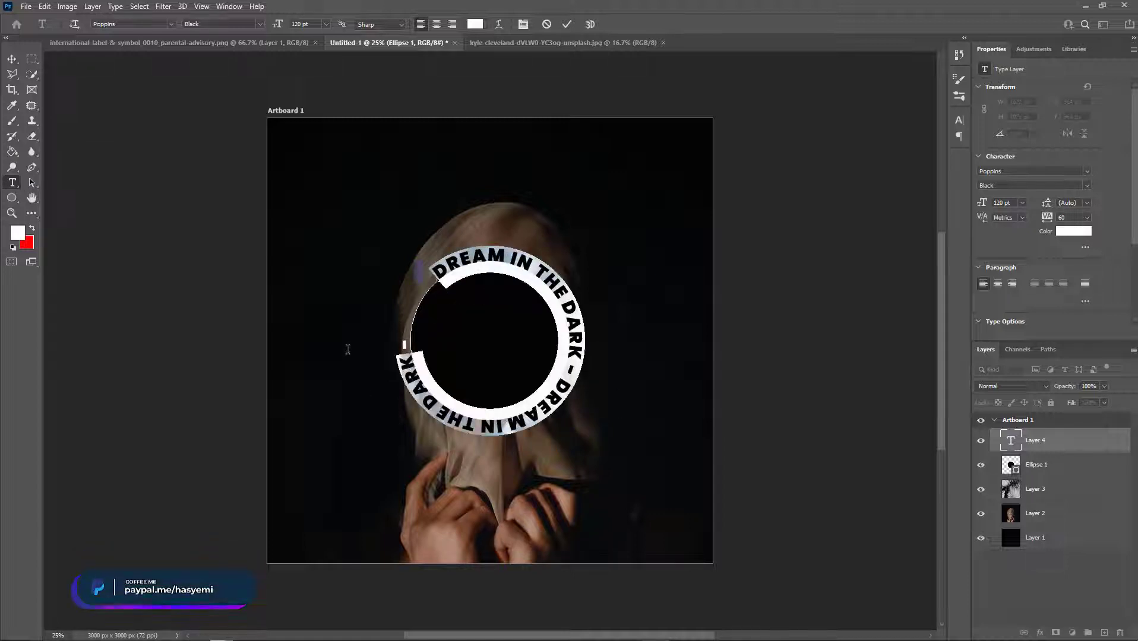
{"action": "left_click", "coordinate": [300, 23]}
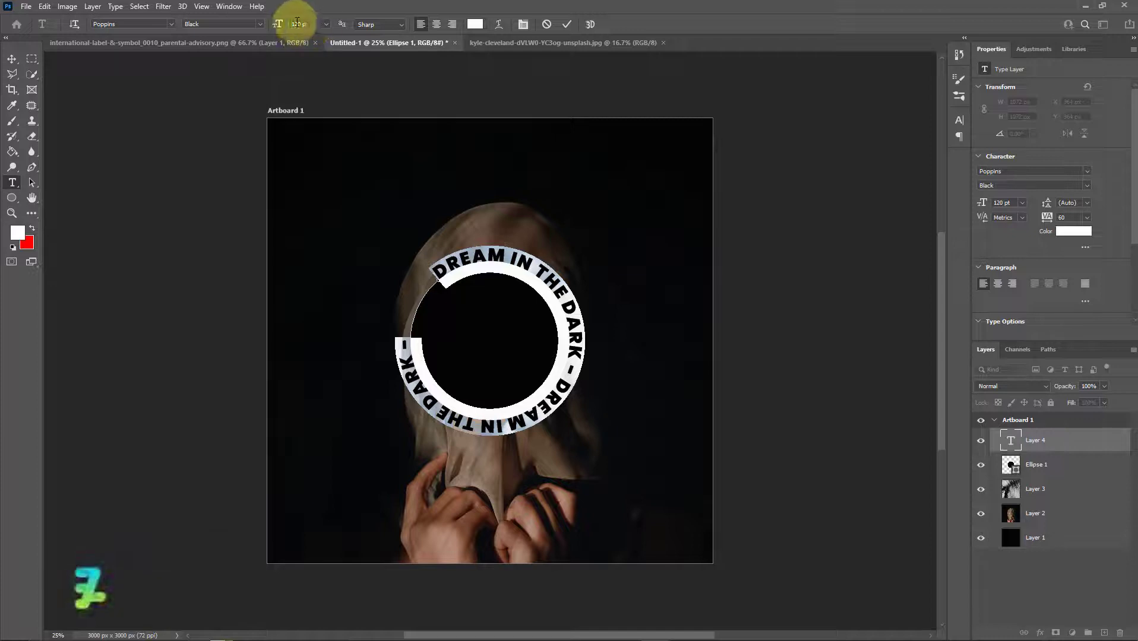
{"action": "type", "text": "13"}
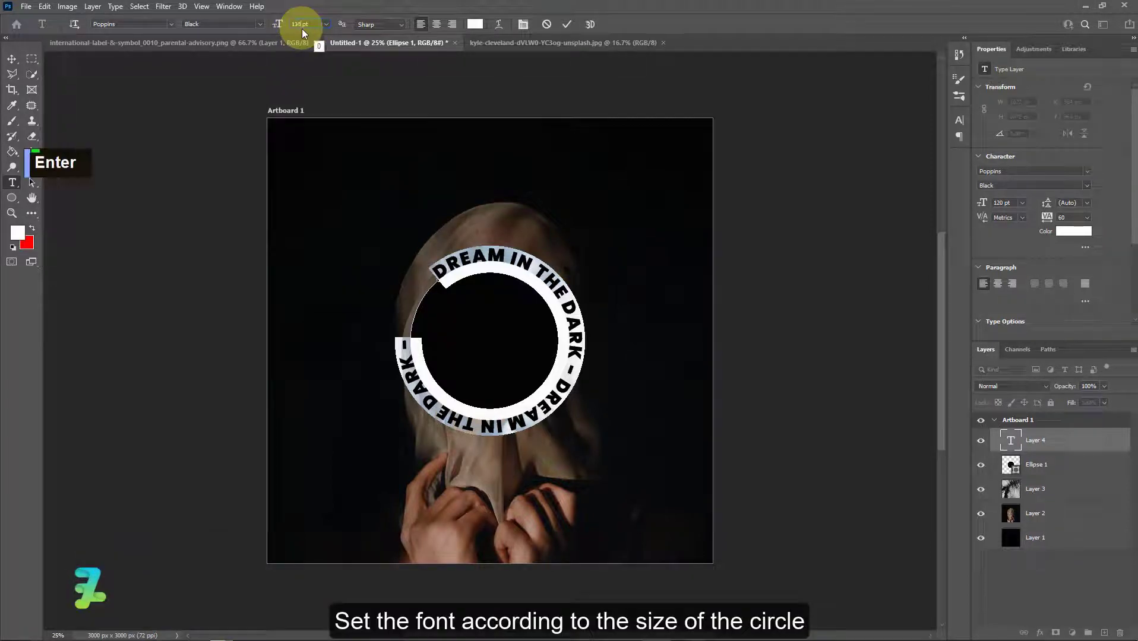
{"action": "type", "text": "0"}
{"action": "key", "text": "Return"}
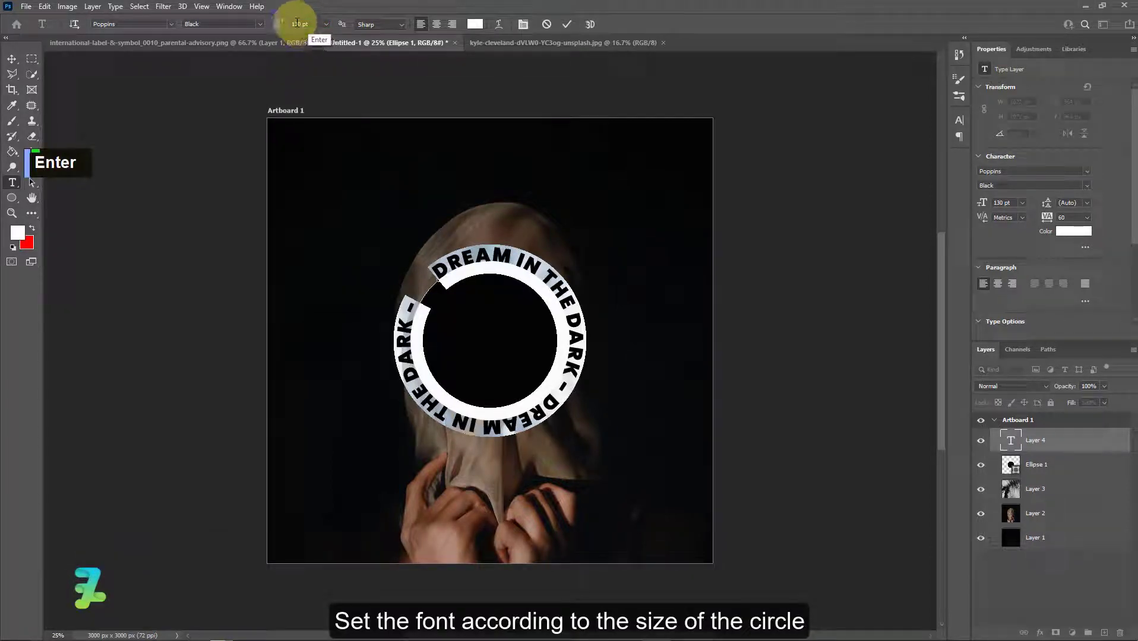
{"action": "type", "text": "5"}
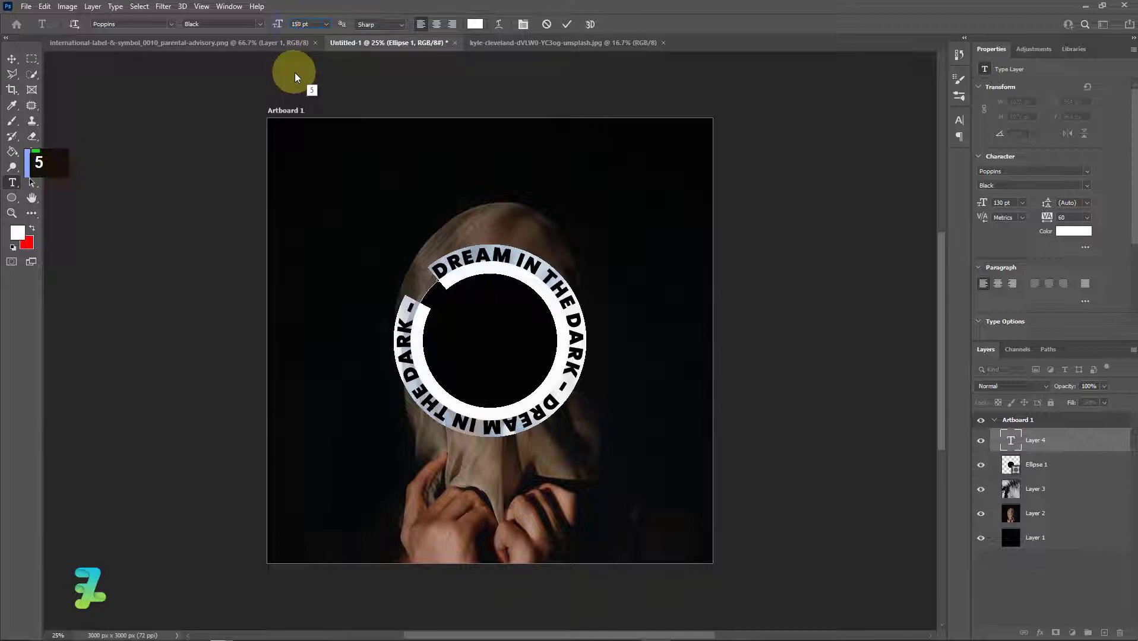
{"action": "key", "text": "Return"}
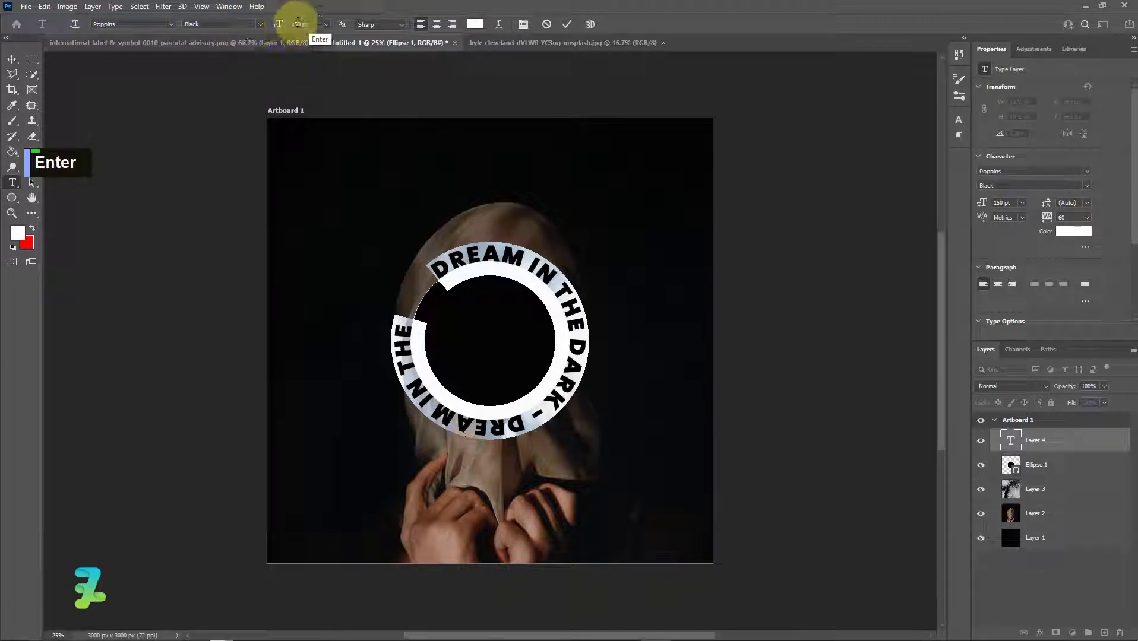
{"action": "type", "text": "4"}
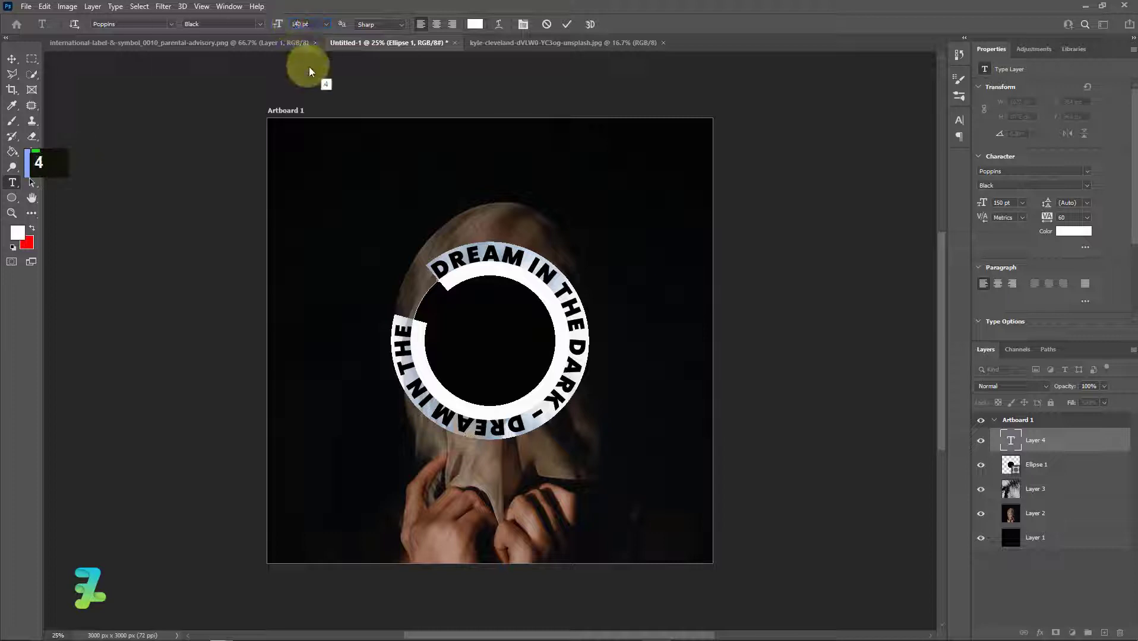
{"action": "key", "text": "Return"}
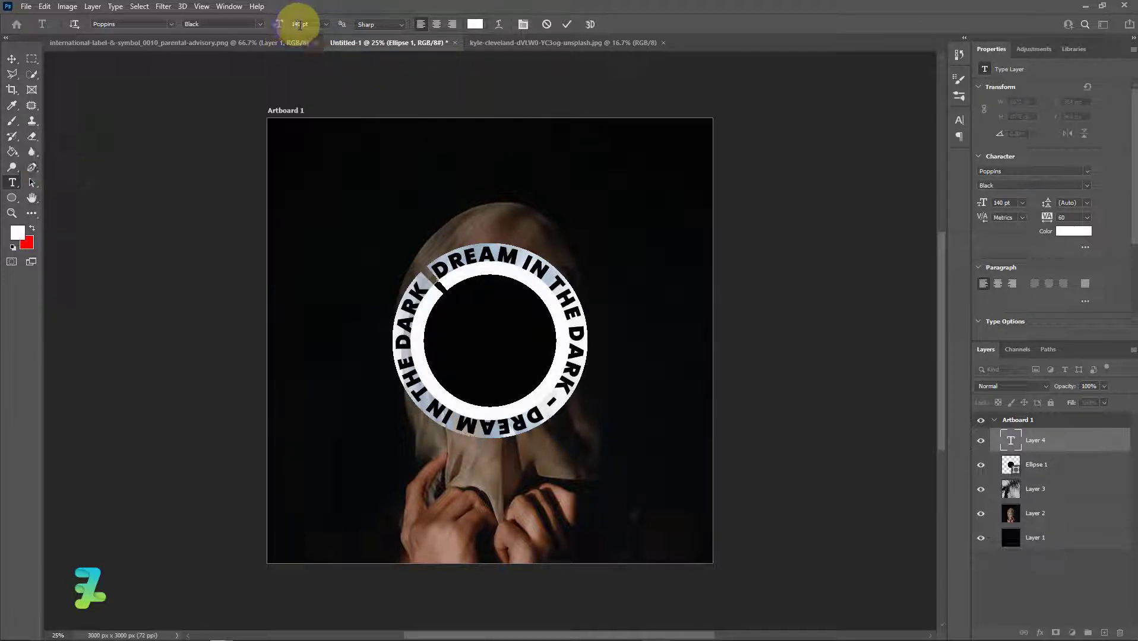
{"action": "key", "text": "BackSpace"}
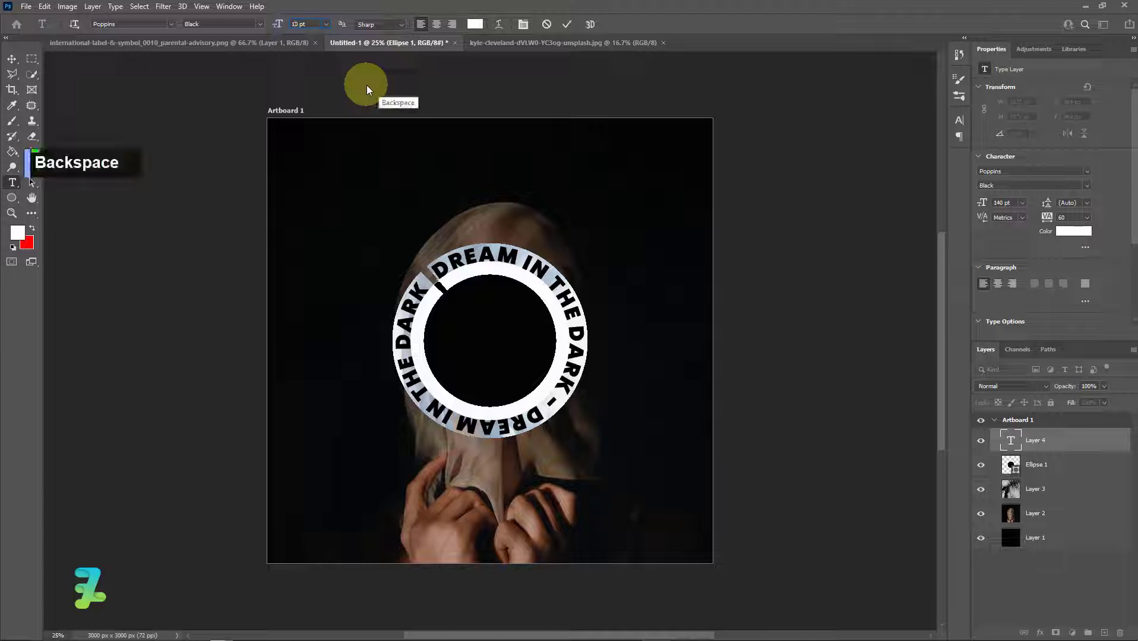
{"action": "key", "text": "Right"}
{"action": "type", "text": "35"}
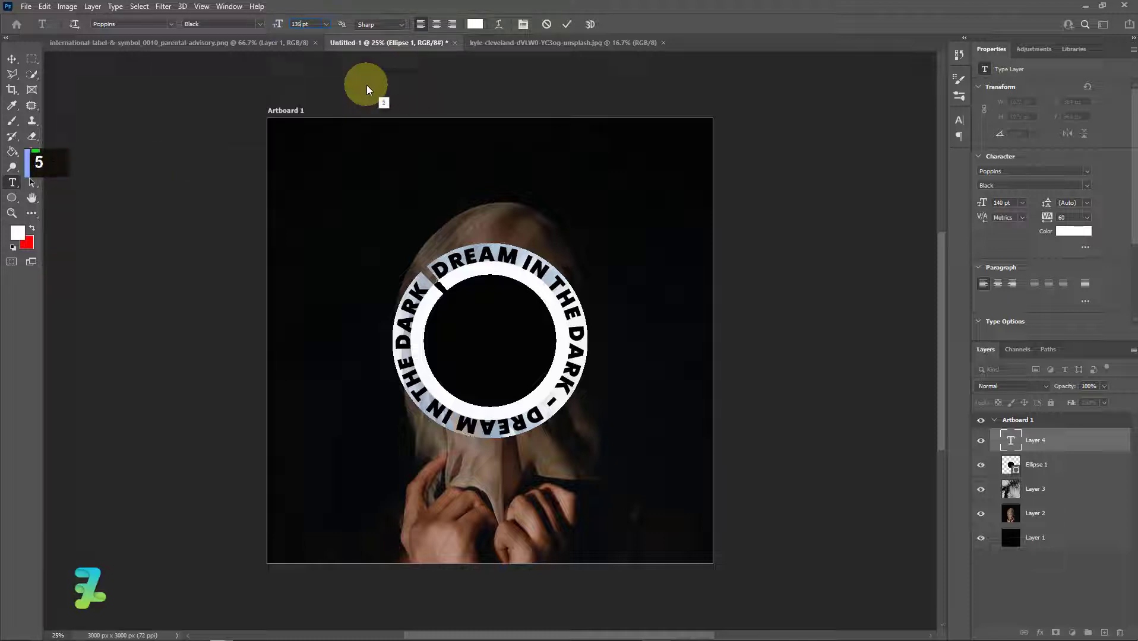
{"action": "key", "text": "Return"}
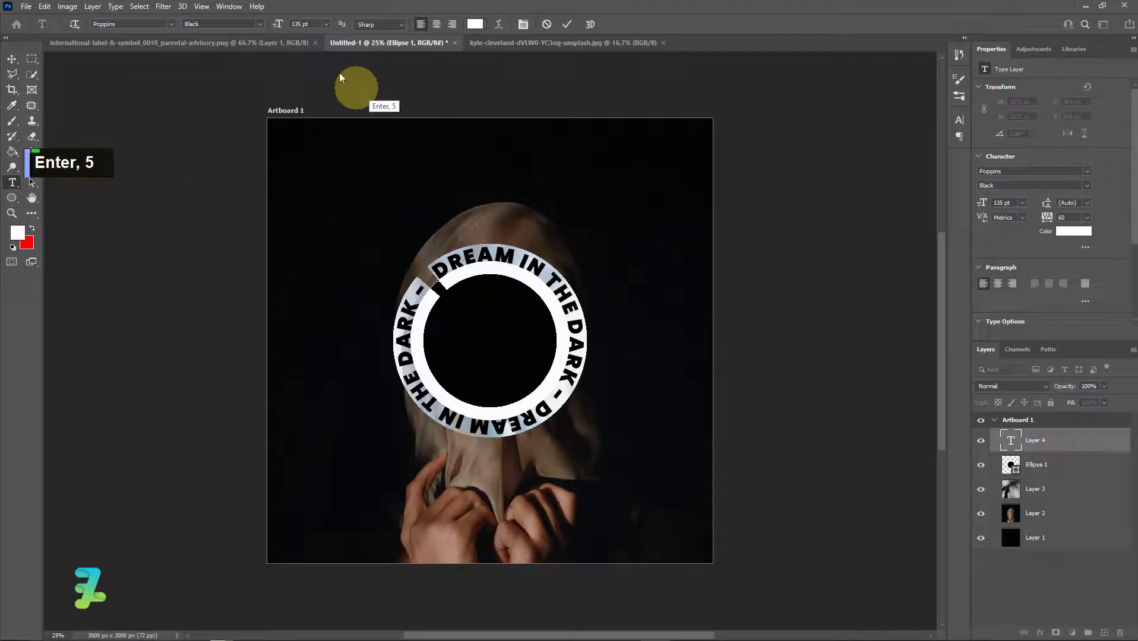
Set the font size of the circular text to 136 pt and commit the text.
{"action": "left_click_drag", "start_coordinate": [299, 26], "coordinate": [304, 27]}
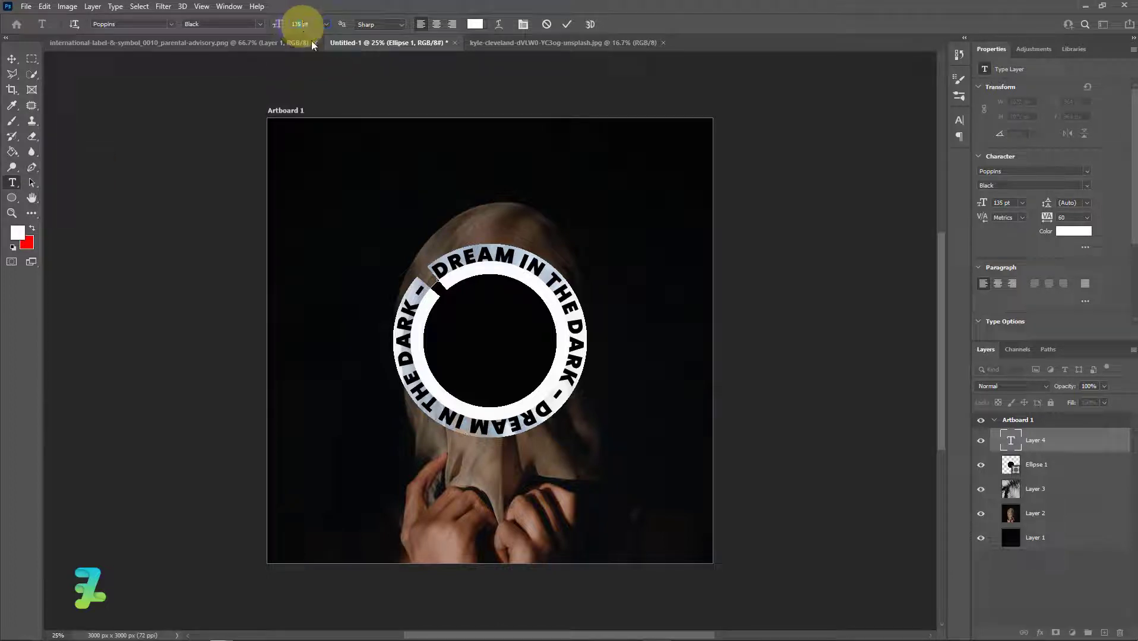
{"action": "key", "text": "Return"}
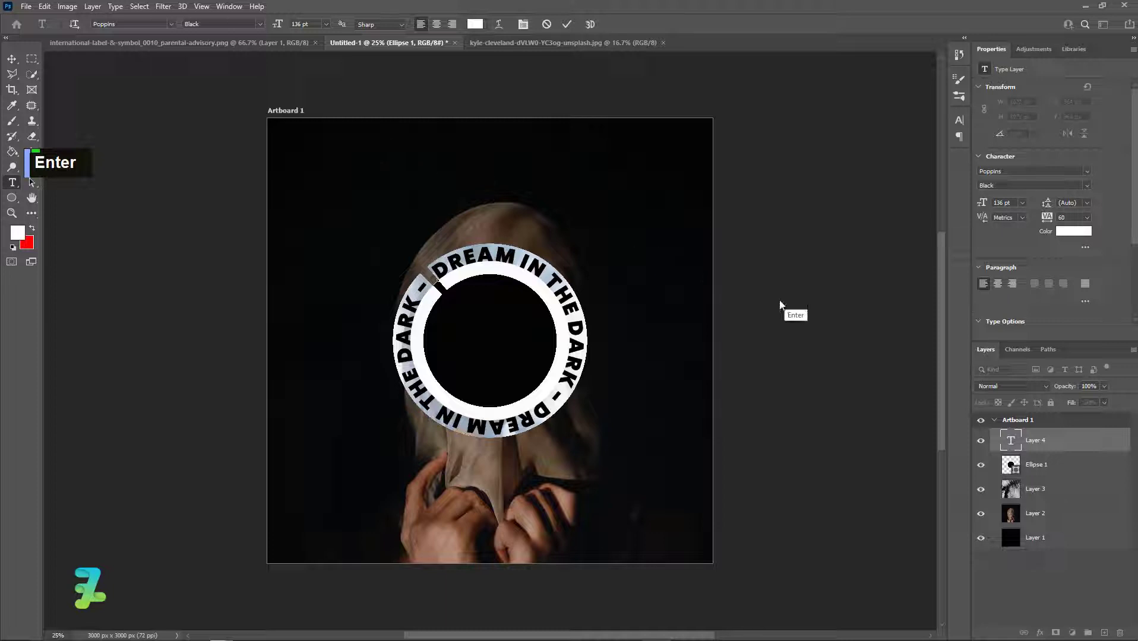
{"action": "left_click", "coordinate": [796, 307]}
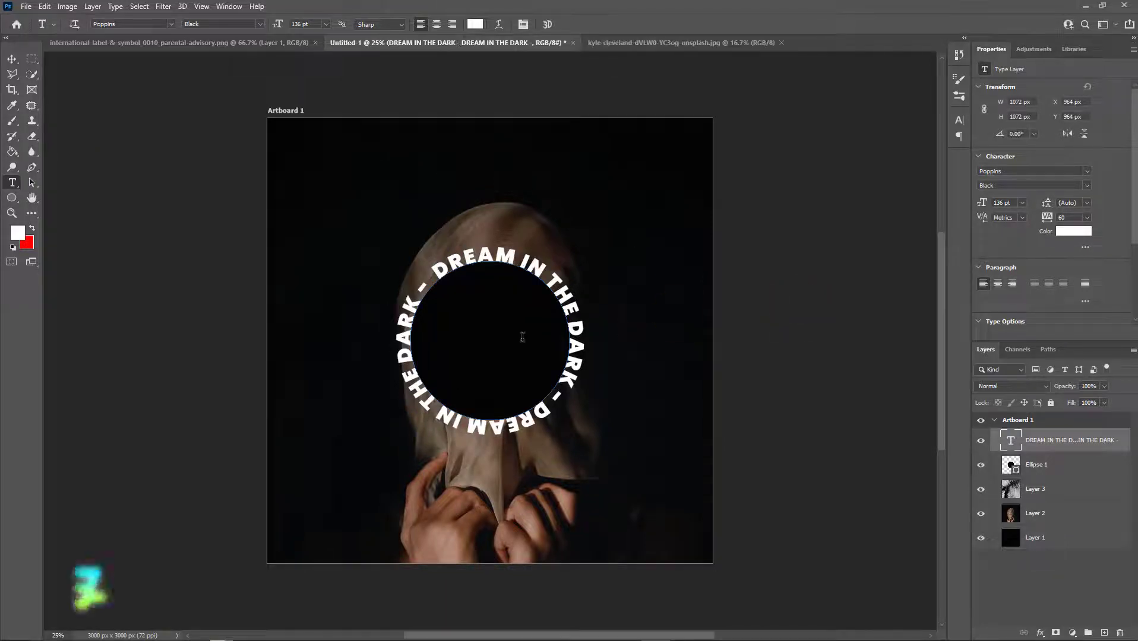
Try moving the circular text away from the black circle, and undo the move.
{"action": "left_click", "coordinate": [12, 59]}
{"action": "left_click_drag", "start_coordinate": [484, 310], "coordinate": [439, 395]}
{"action": "key", "text": "ctrl+z"}
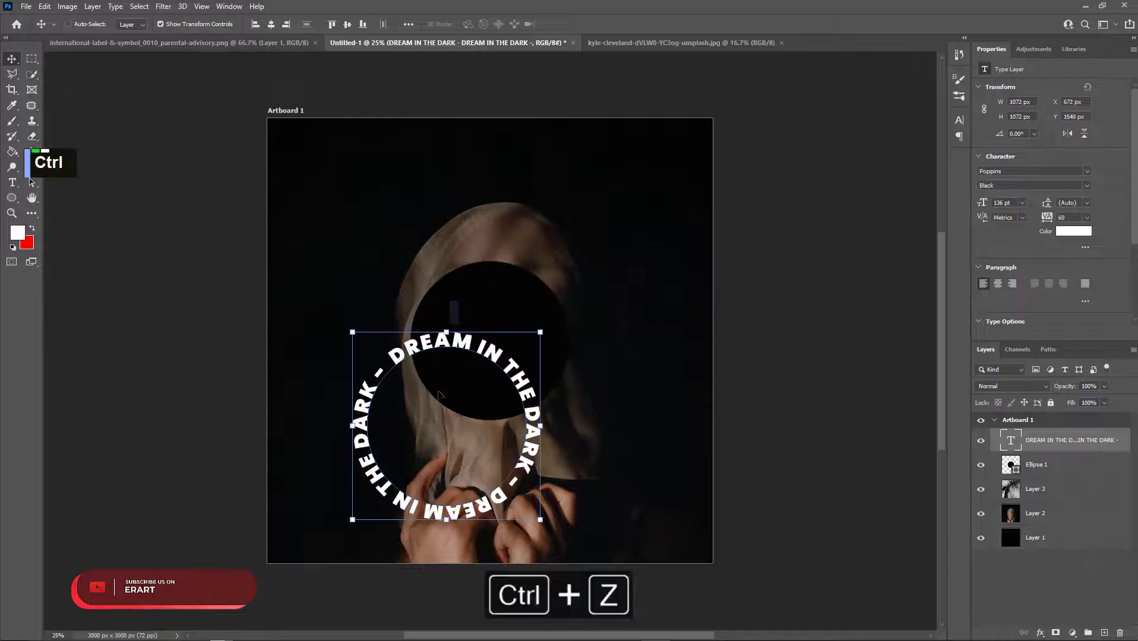
{"action": "key", "text": "ctrl+z"}
Scale the black circle proportionally to 1506 px and centre it vertically and horizontally on the artboard.
{"action": "left_click", "coordinate": [1009, 465]}
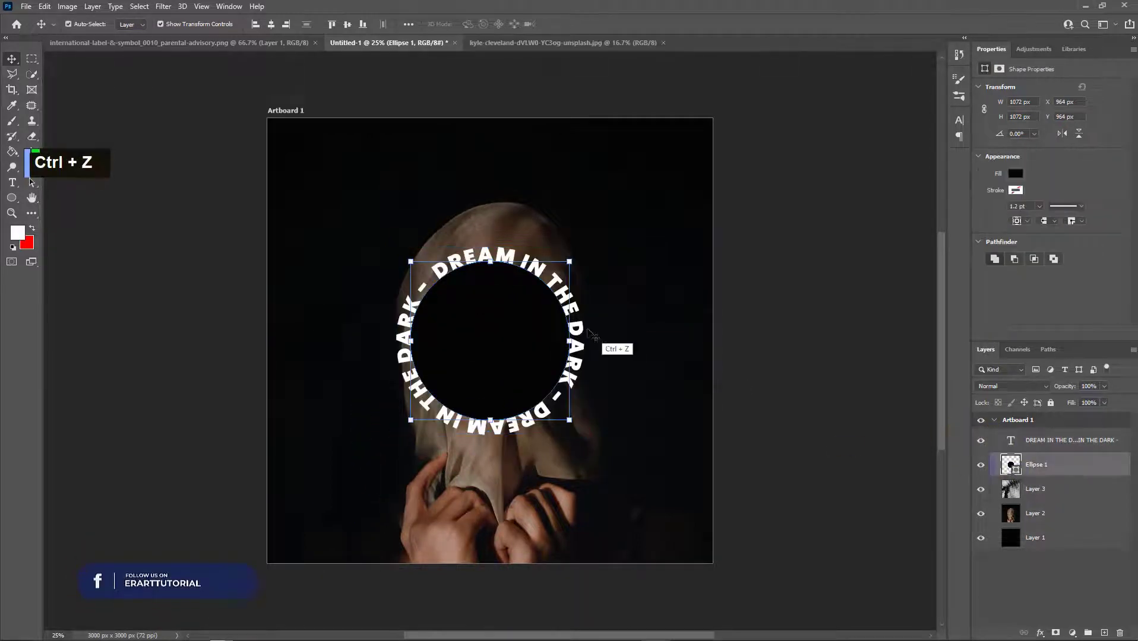
{"action": "key", "text": "shift"}
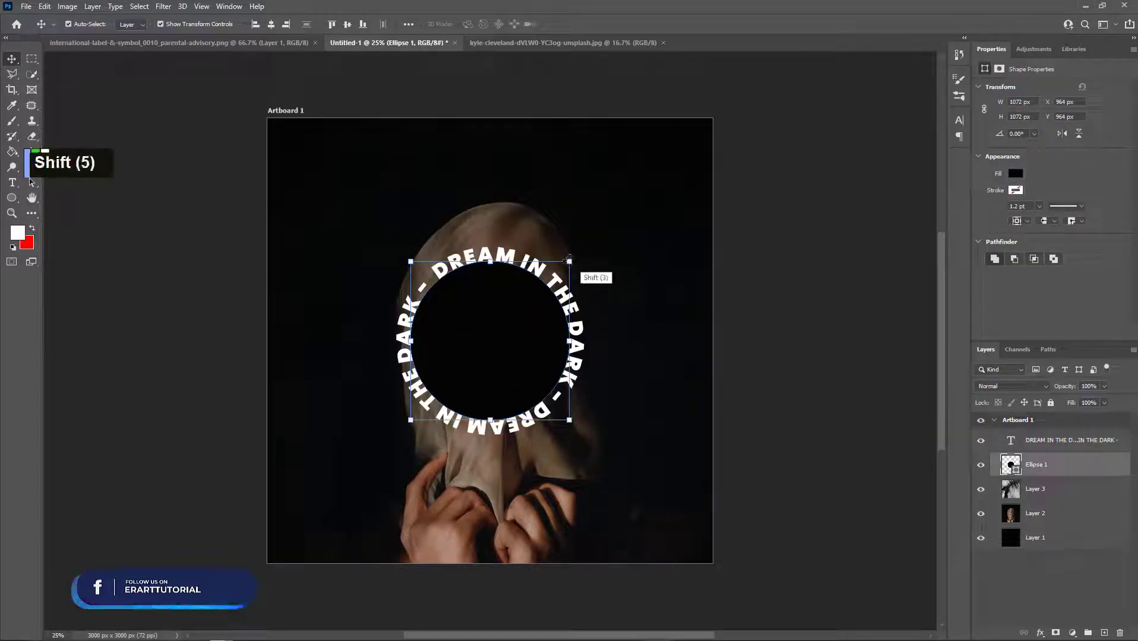
{"action": "left_click_drag", "start_coordinate": [569, 260], "coordinate": [633, 197]}
{"action": "key", "text": "shift"}
{"action": "key", "text": "shift"}
{"action": "left_click", "coordinate": [12, 59]}
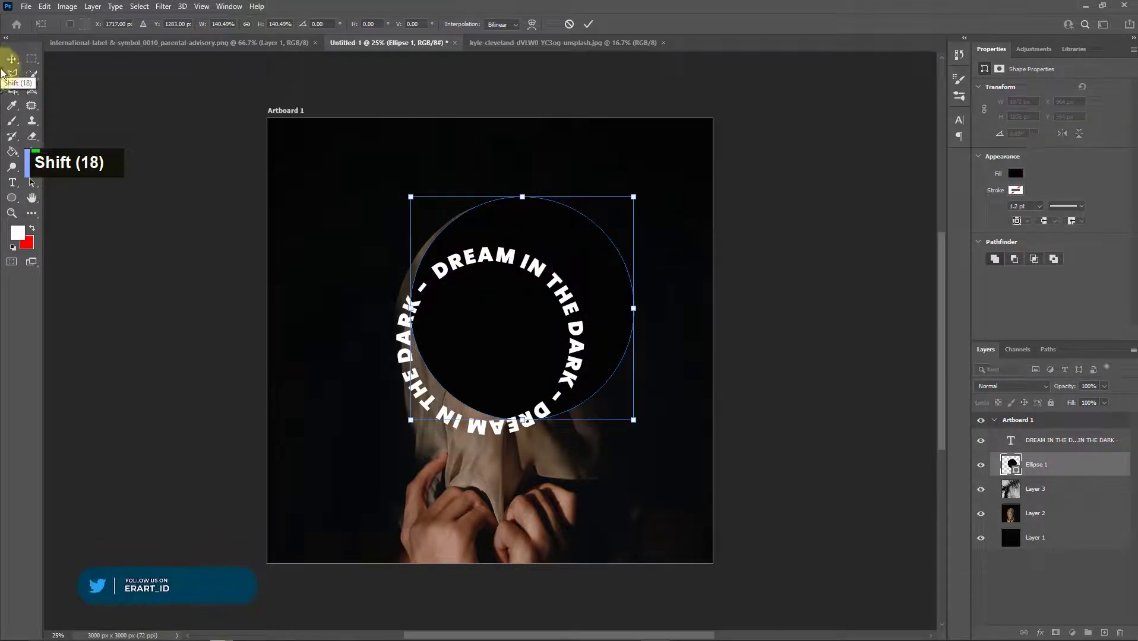
{"action": "left_click", "coordinate": [347, 24]}
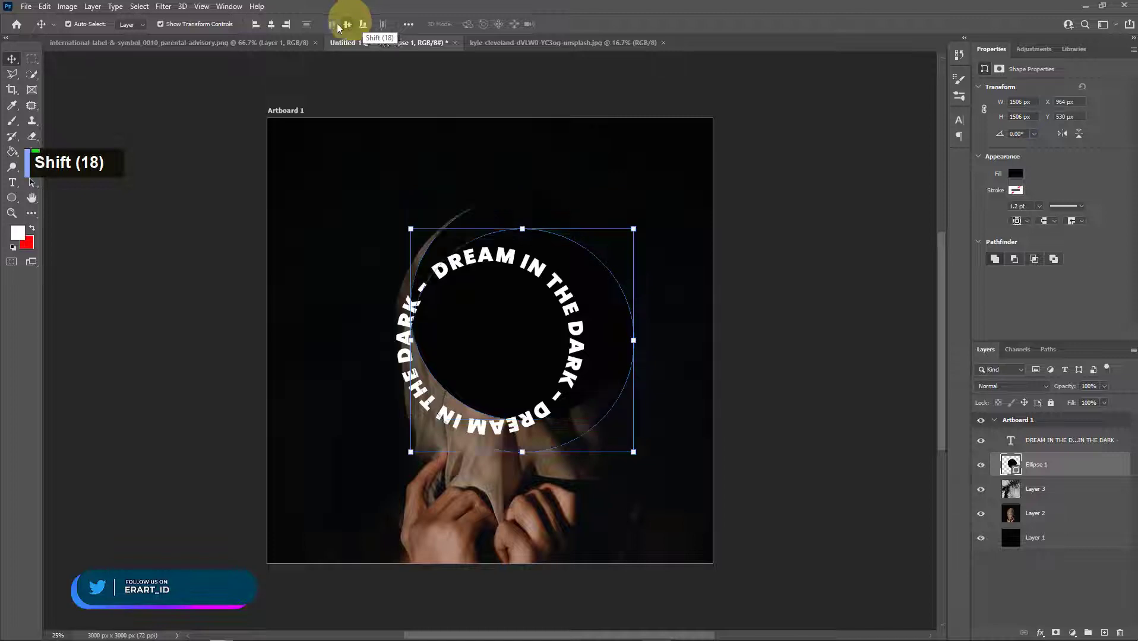
{"action": "left_click", "coordinate": [272, 25]}
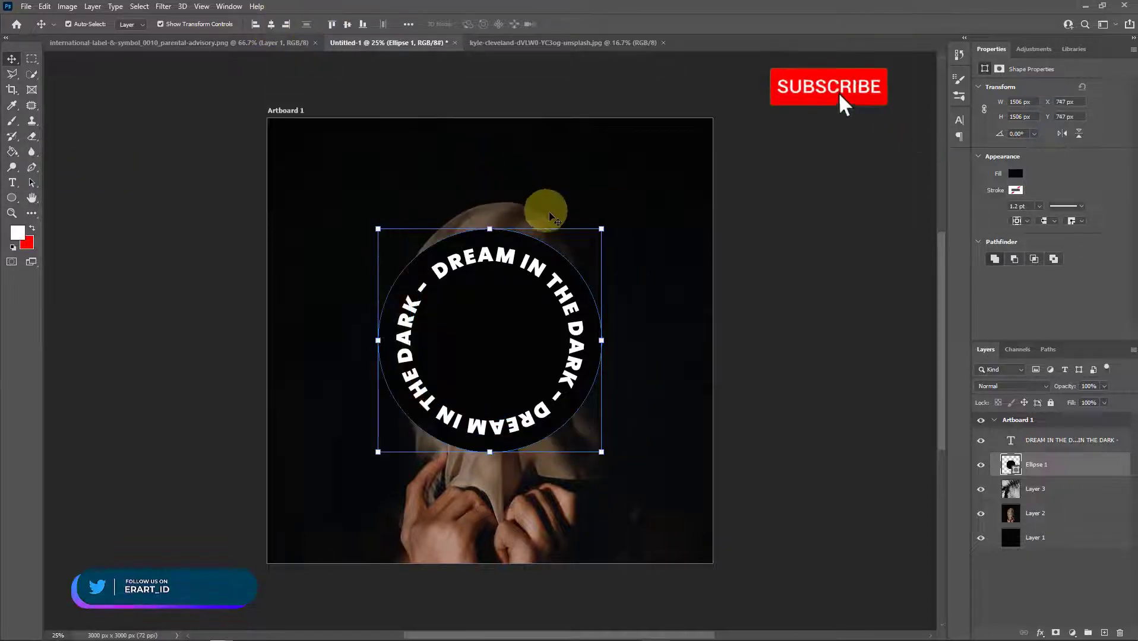
Enlarge the black circle proportionally to 1700 px and centre it on the artboard again.
{"action": "key", "text": "shift"}
{"action": "left_click_drag", "start_coordinate": [601, 230], "coordinate": [629, 201]}
{"action": "left_click", "coordinate": [285, 24]}
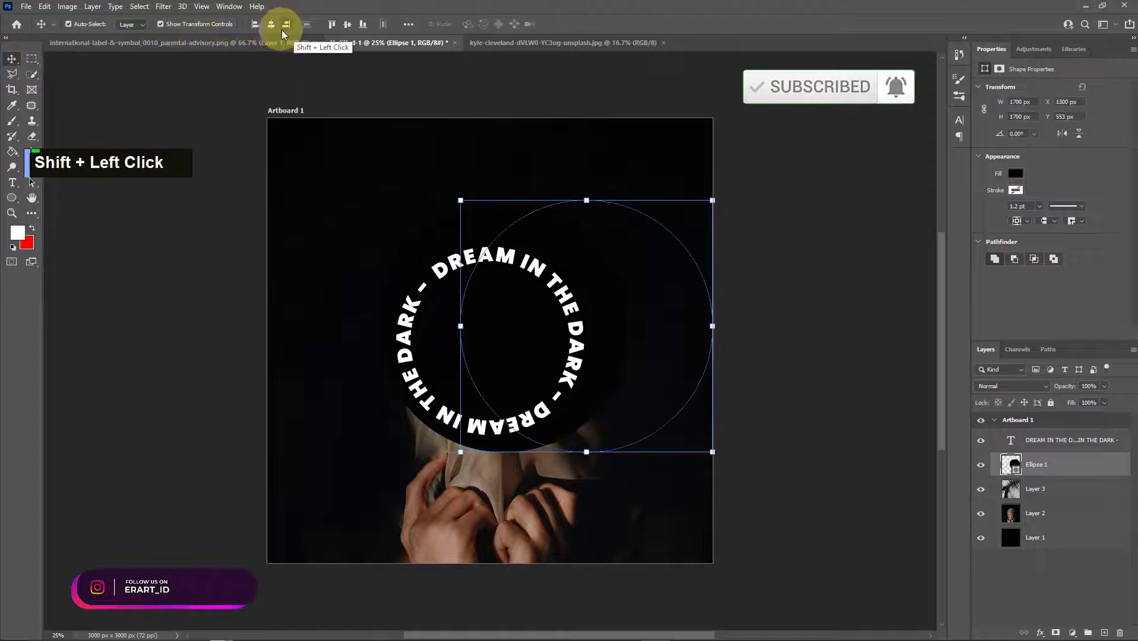
{"action": "left_click", "coordinate": [271, 24]}
{"action": "left_click", "coordinate": [348, 24]}
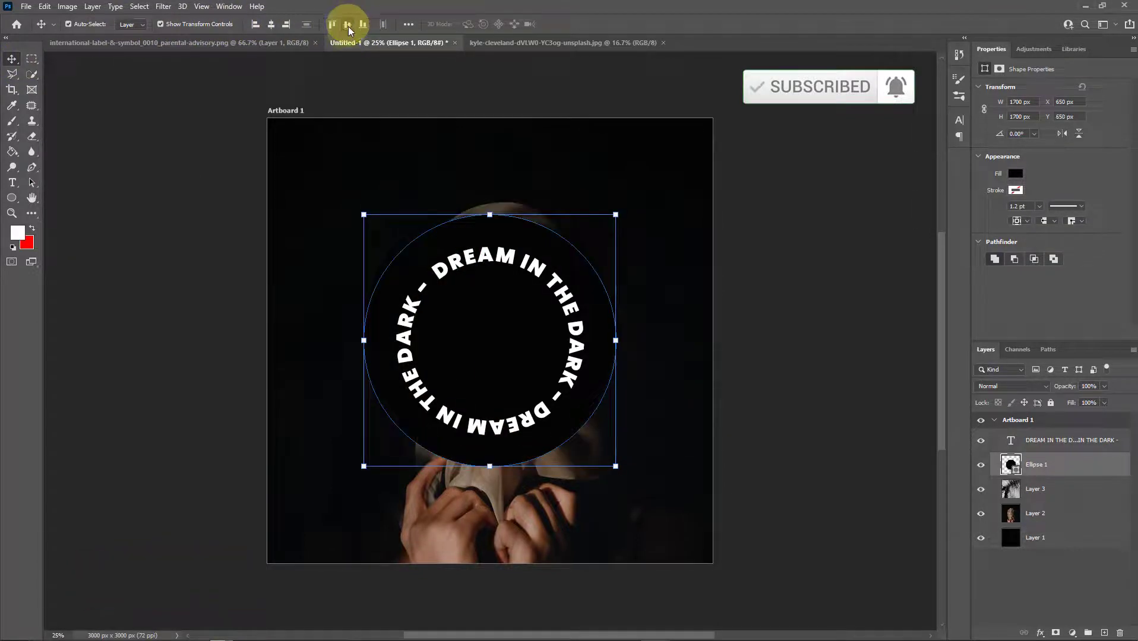
Start white text along the black circle's outline reading "DREAM THAT YOU ARE TRAPPED IN DARKNESS -".
{"action": "left_click", "coordinate": [1005, 443]}
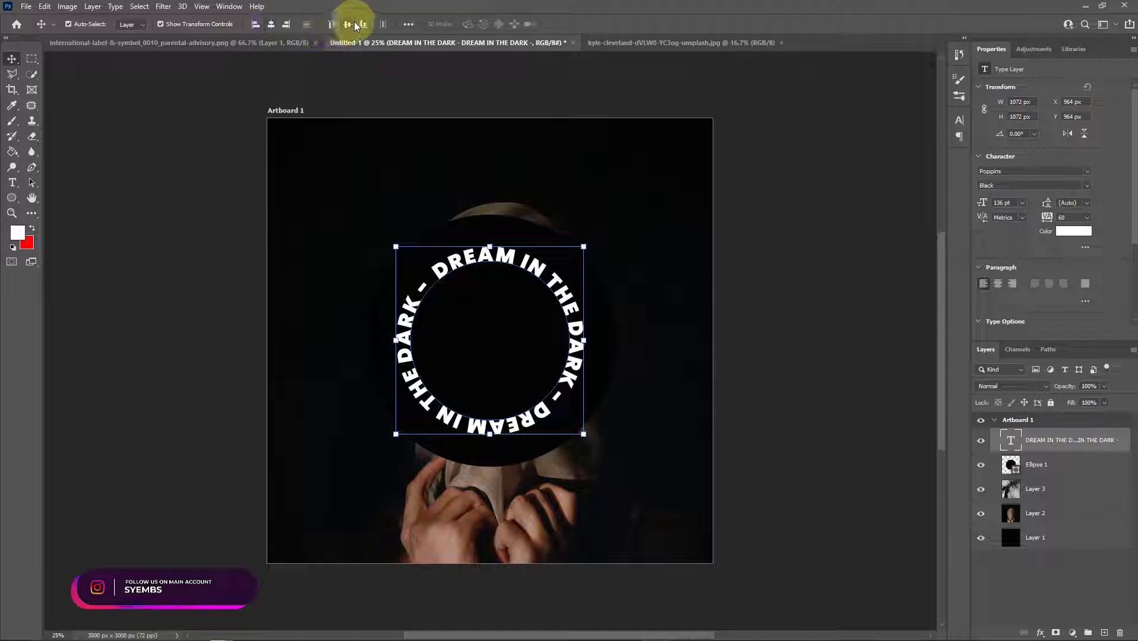
{"action": "left_click", "coordinate": [1013, 469]}
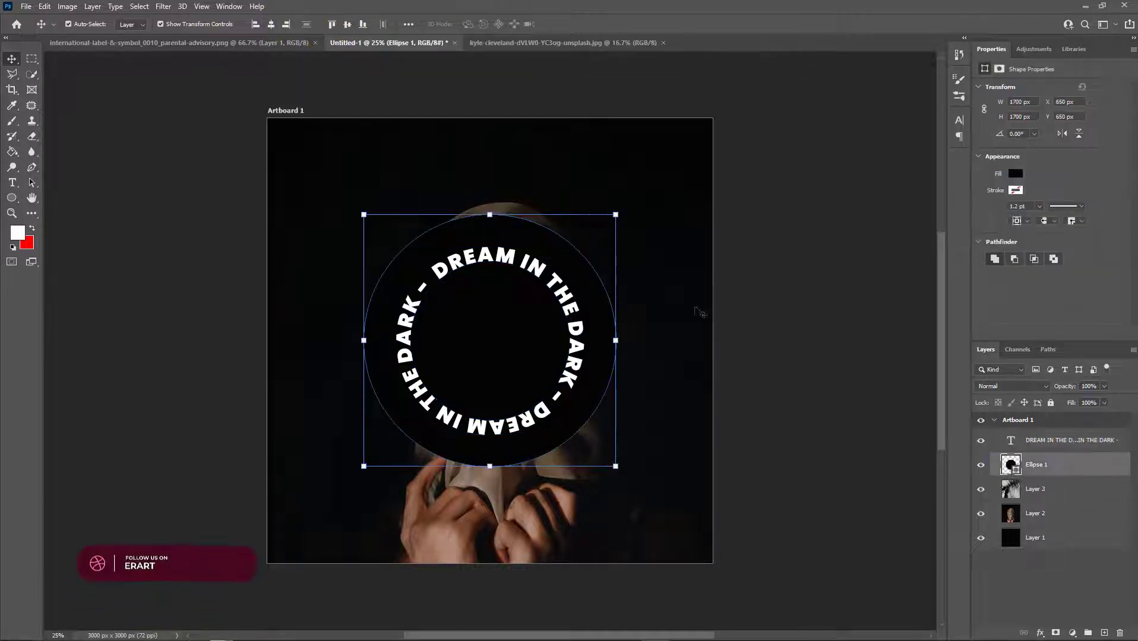
{"action": "left_click", "coordinate": [13, 184]}
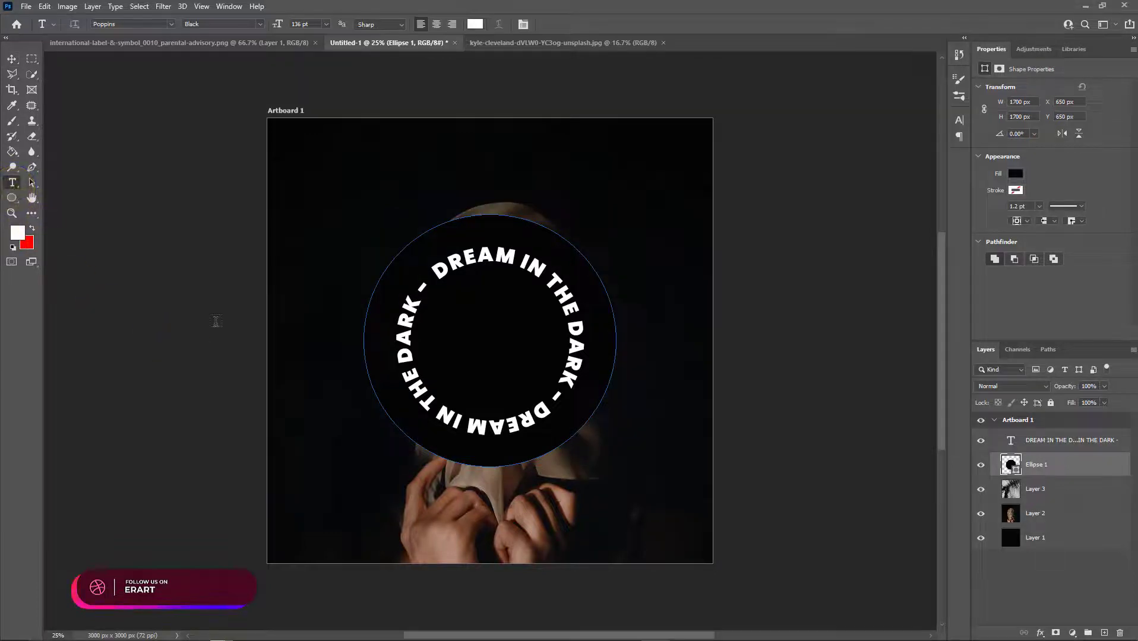
{"action": "left_click", "coordinate": [429, 230]}
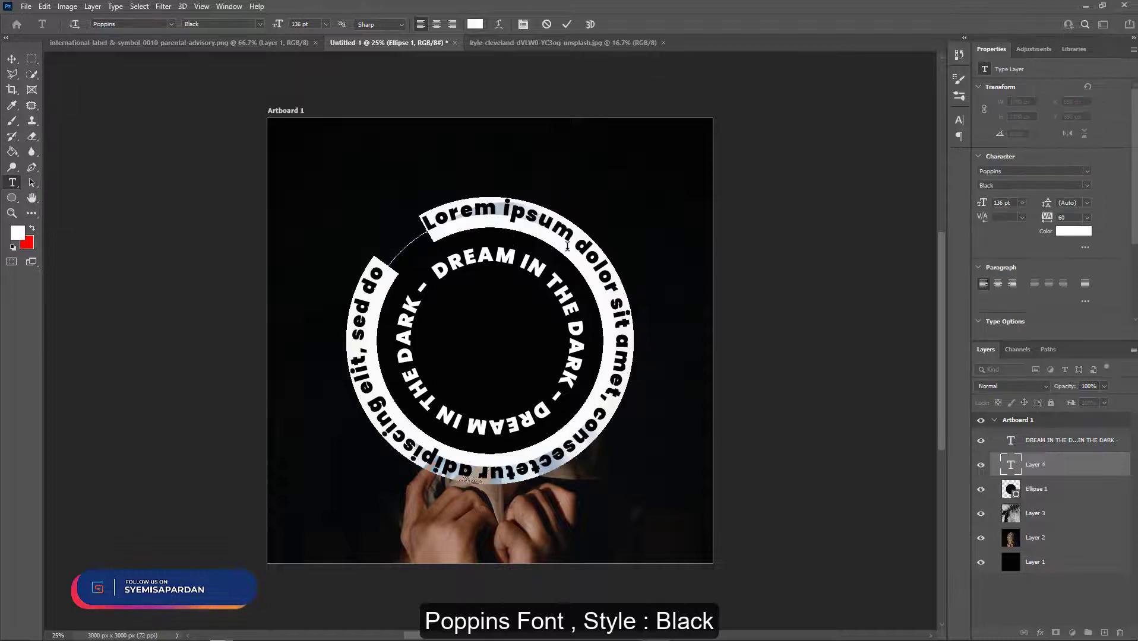
{"action": "key", "text": "Caps_Lock"}
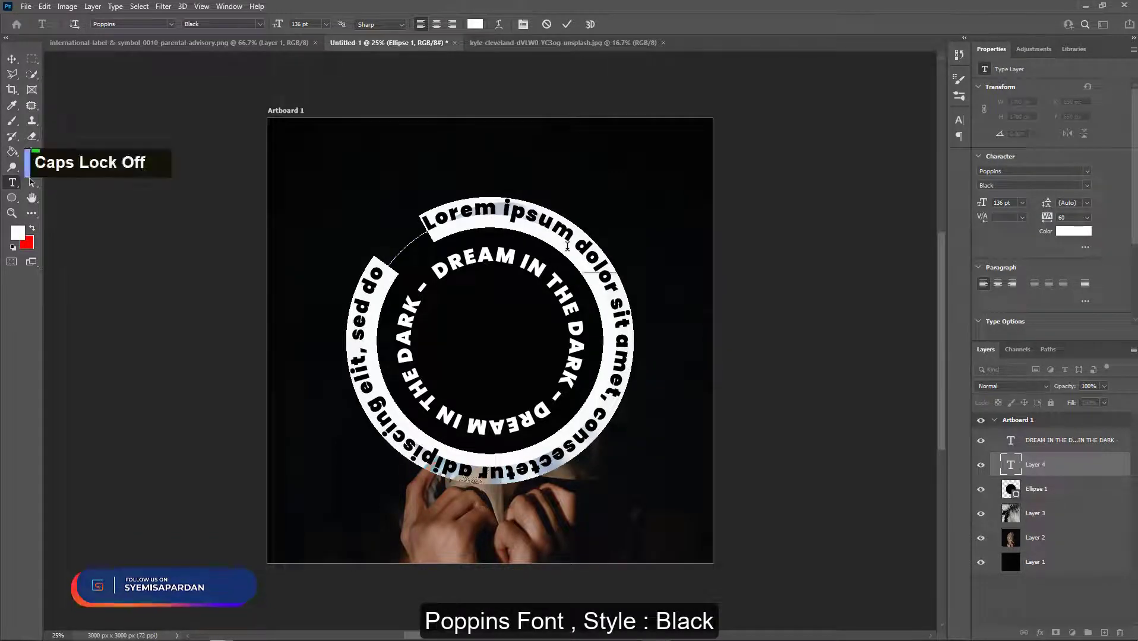
{"action": "type", "text": "dra"}
{"action": "key", "text": "BackSpace"}
{"action": "key", "text": "BackSpace"}
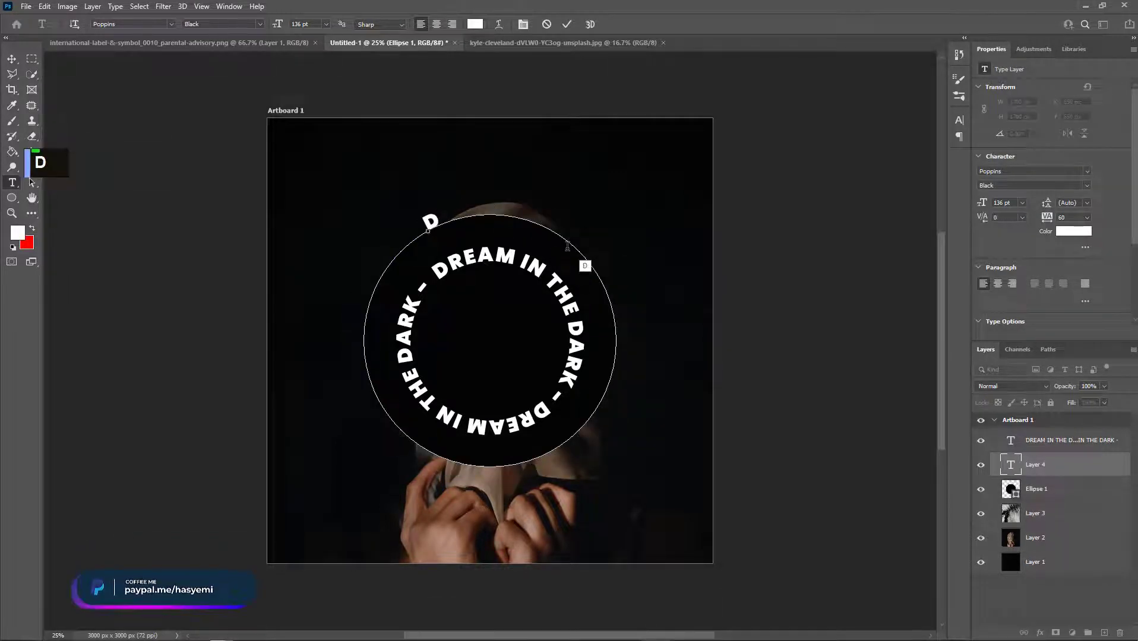
{"action": "type", "text": "ream that "}
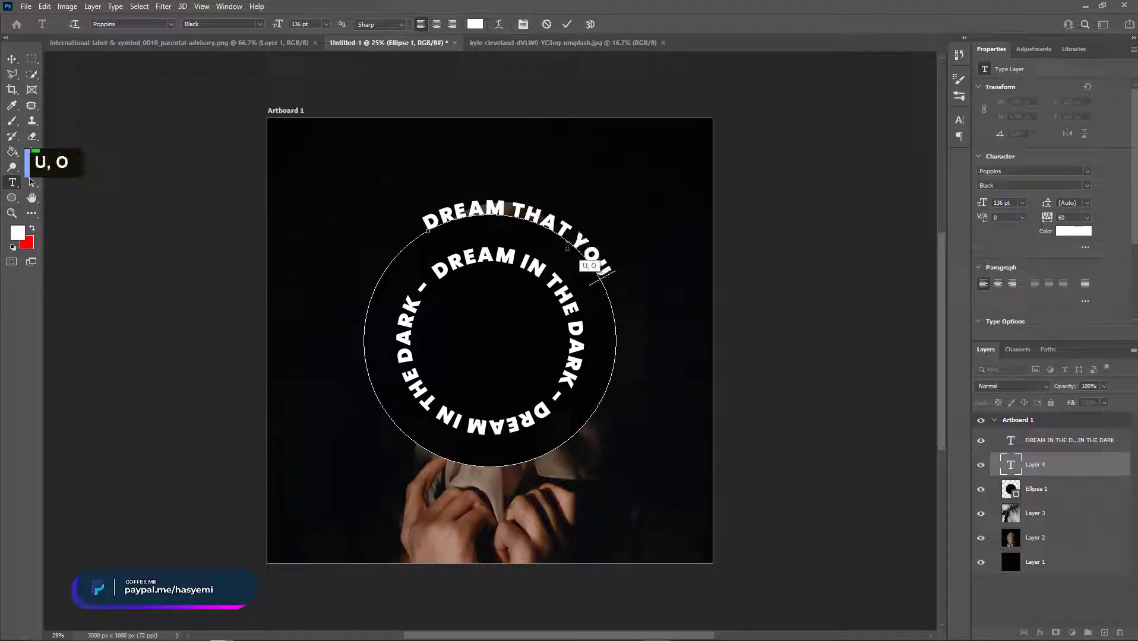
{"action": "type", "text": "you are tra"}
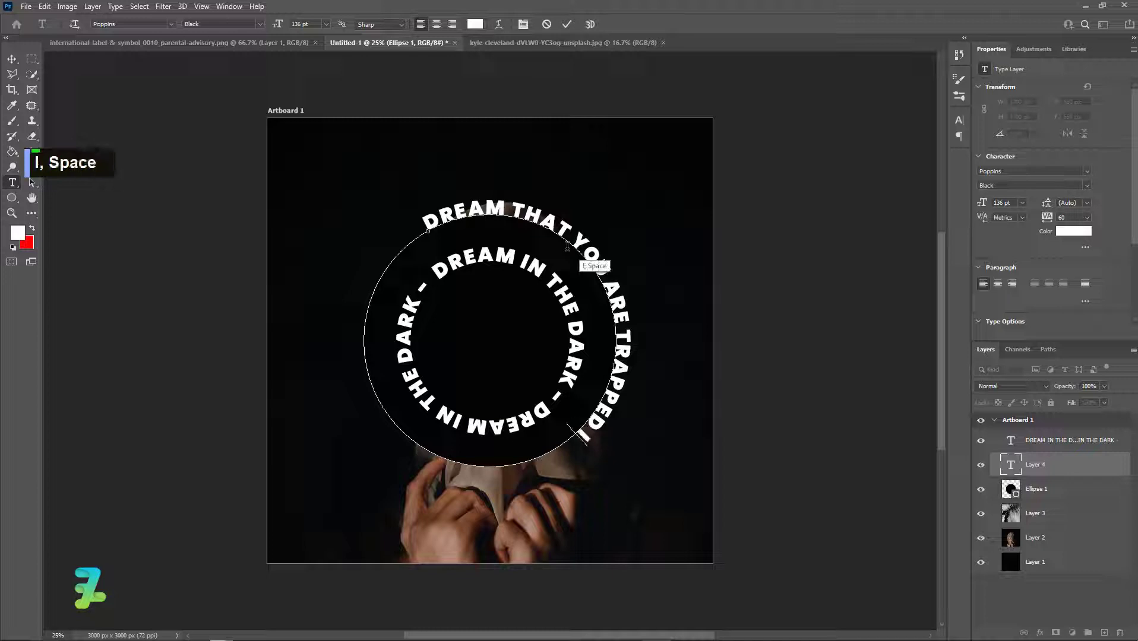
{"action": "type", "text": "pped inm"}
{"action": "key", "text": "BackSpace"}
{"action": "key", "text": "BackSpace"}
{"action": "type", "text": "dar"}
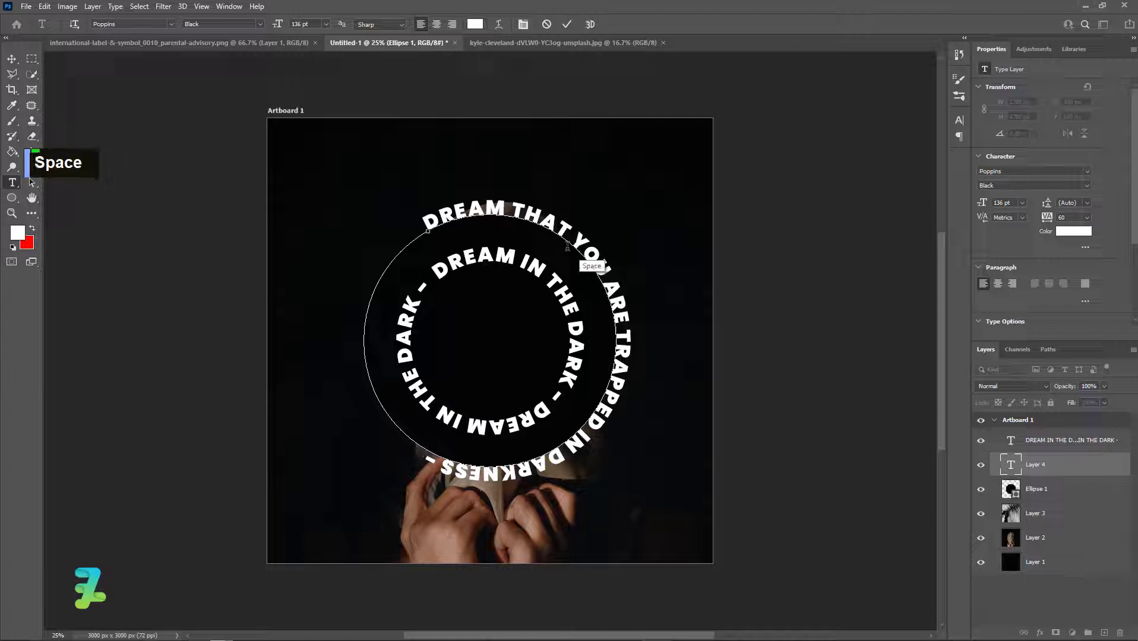
Continue the outer circular text with "DEAM IN THE DARK -" to fill the rest of the ring.
{"action": "type", "text": "TH"}
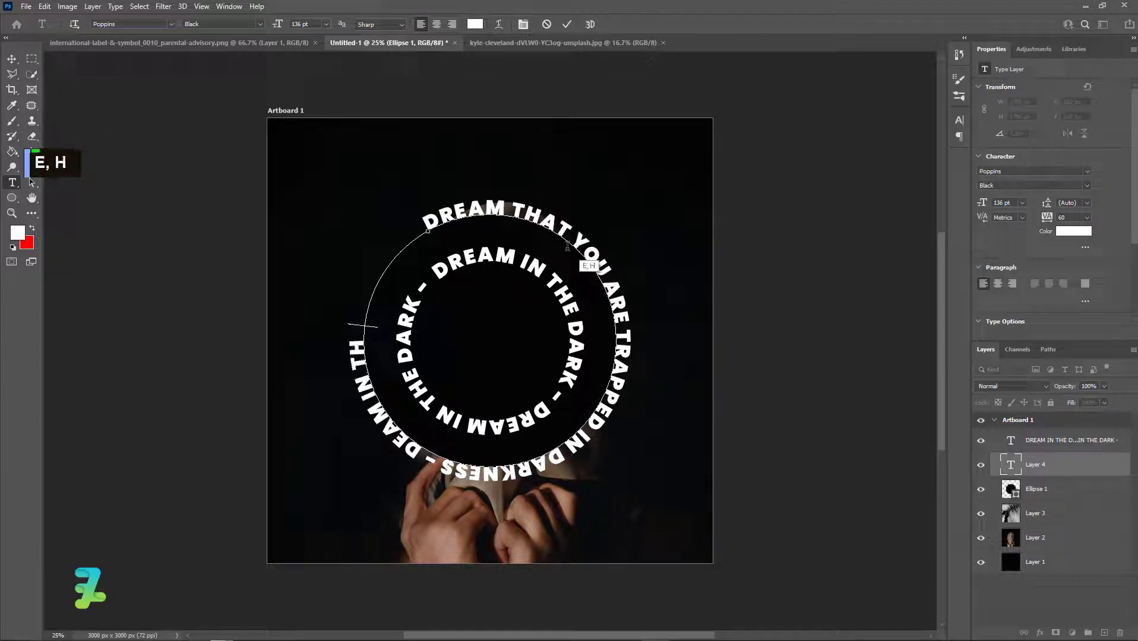
{"action": "type", "text": "E DARK -"}
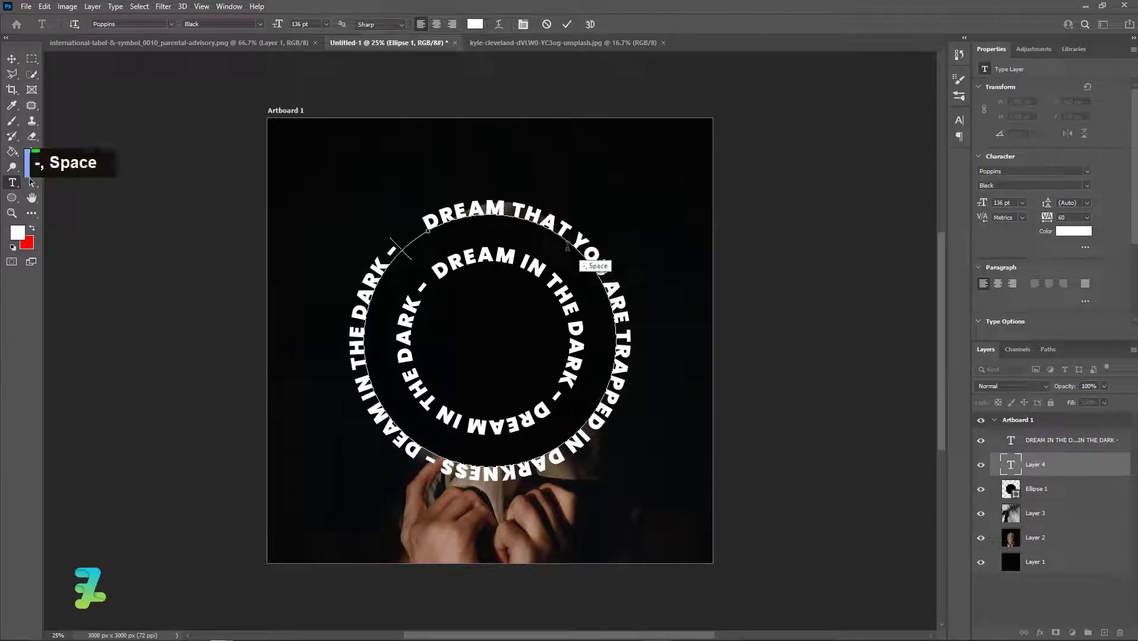
{"action": "key", "text": "BackSpace"}
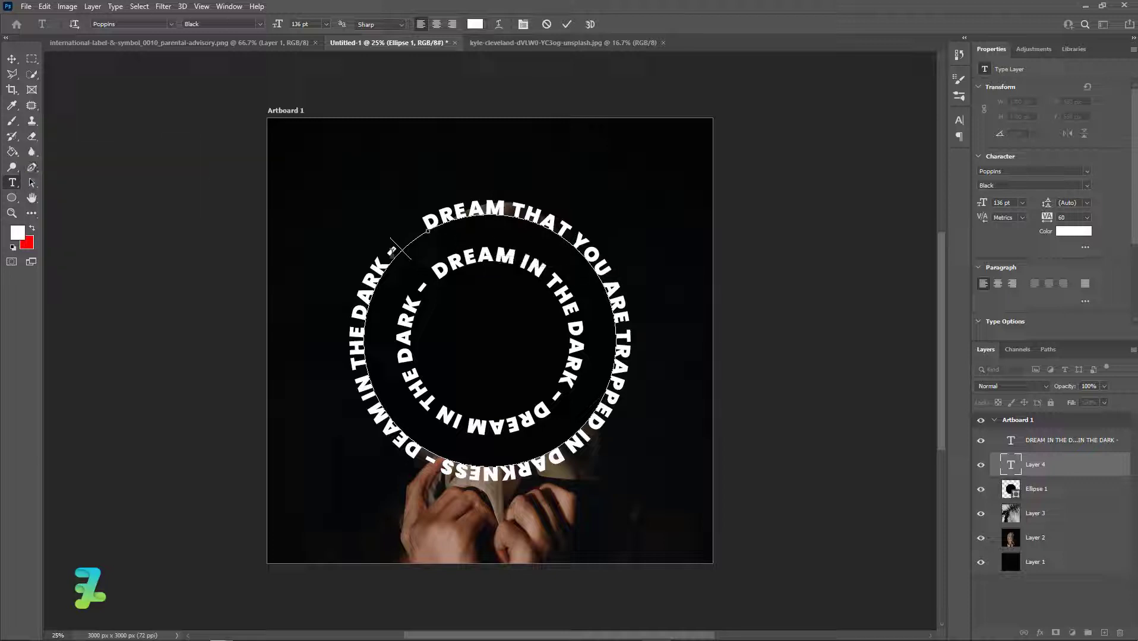
Try font sizes of 139 pt and 142 pt on the whole outer circular text, then set it to 140 pt and commit it.
{"action": "left_click_drag", "start_coordinate": [392, 246], "coordinate": [422, 212]}
{"action": "left_click", "coordinate": [297, 24]}
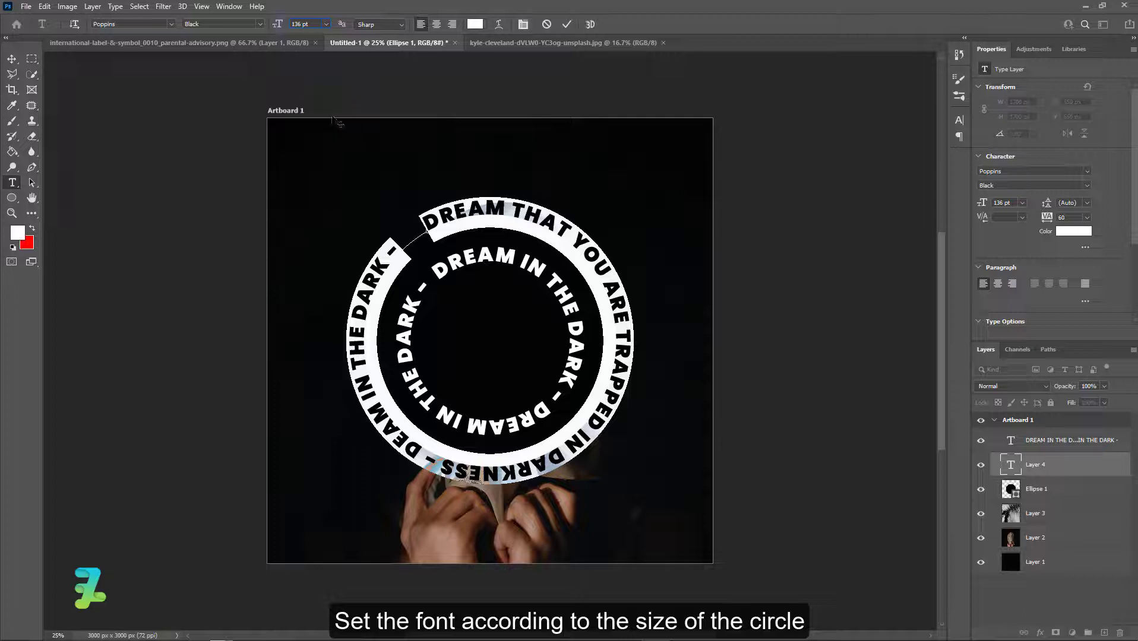
{"action": "key", "text": "Right"}
{"action": "key", "text": "BackSpace"}
{"action": "type", "text": "9"}
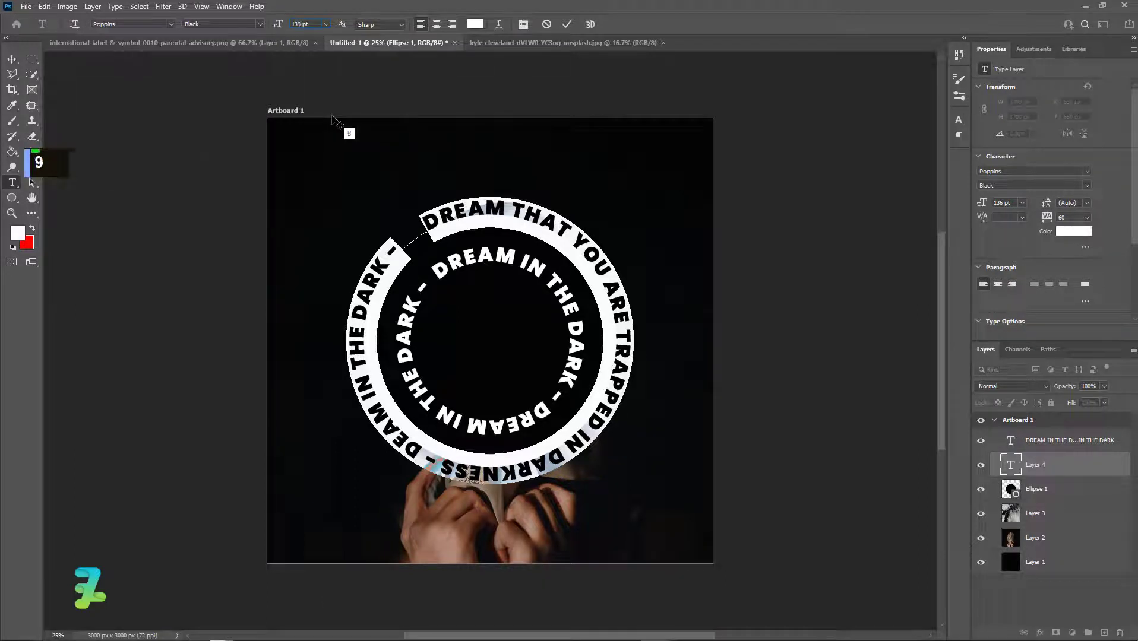
{"action": "key", "text": "Return"}
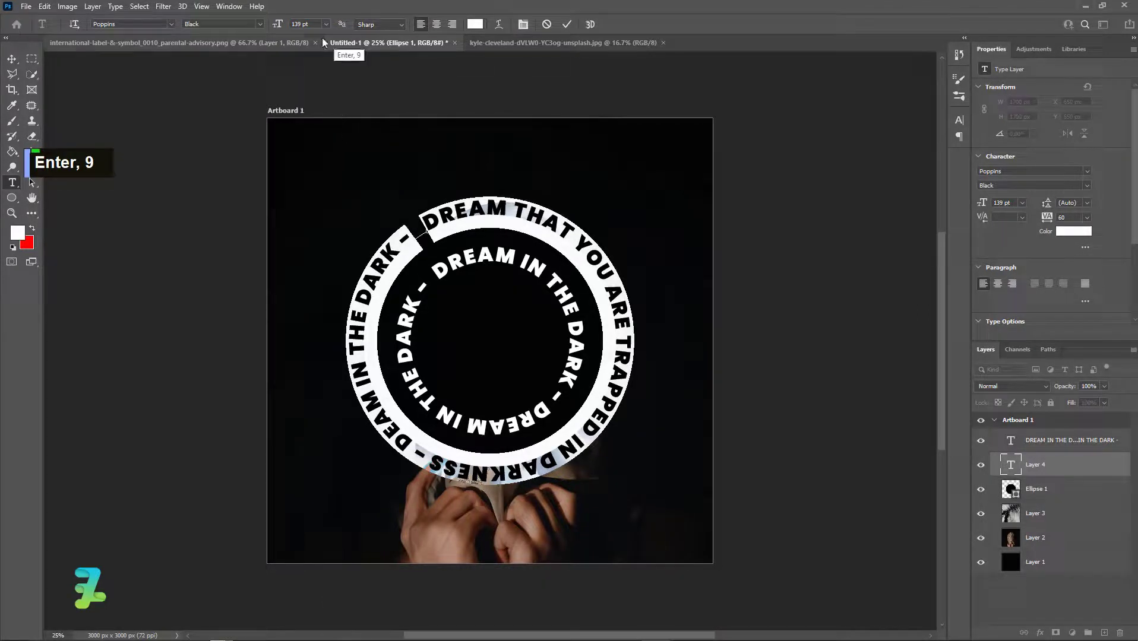
{"action": "left_click", "coordinate": [291, 22]}
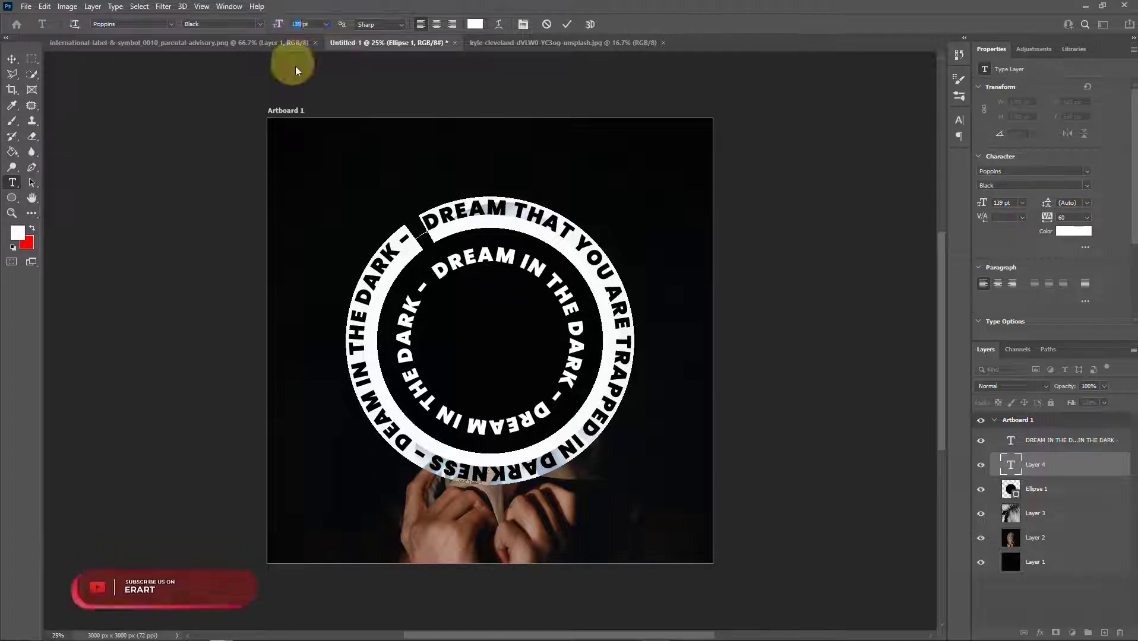
{"action": "type", "text": "142"}
{"action": "key", "text": "Return"}
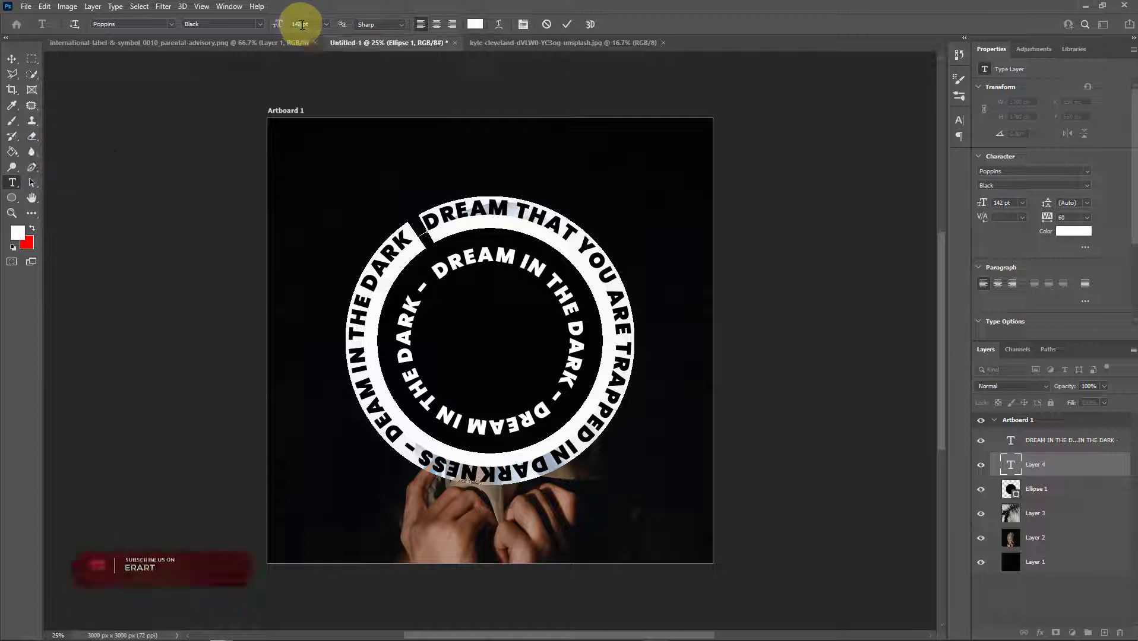
{"action": "type", "text": "140"}
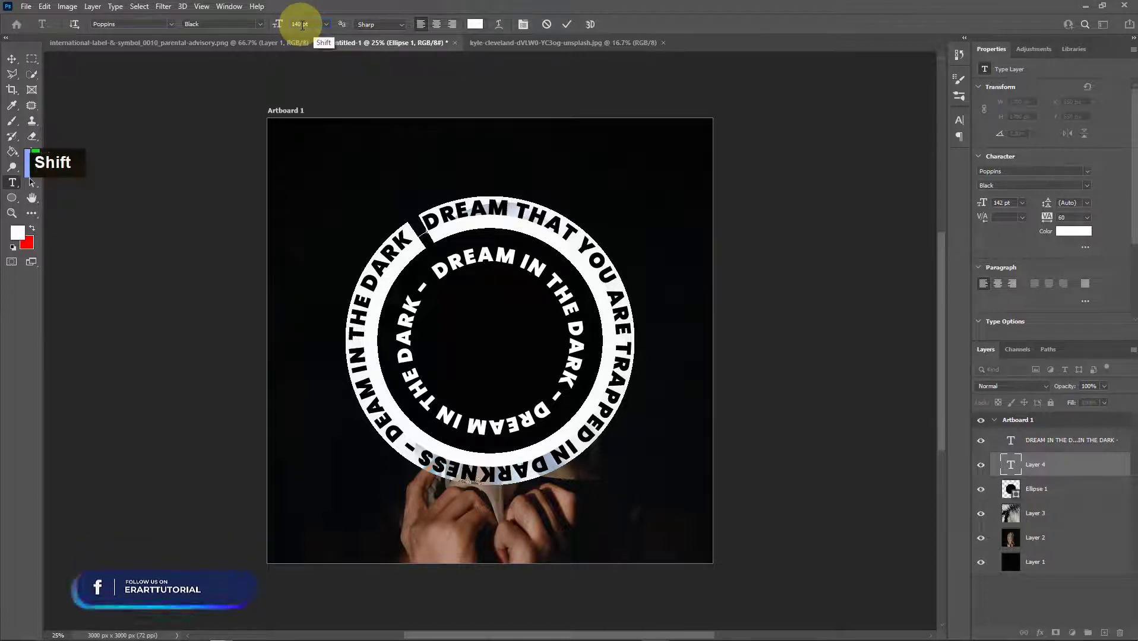
{"action": "key", "text": "Return"}
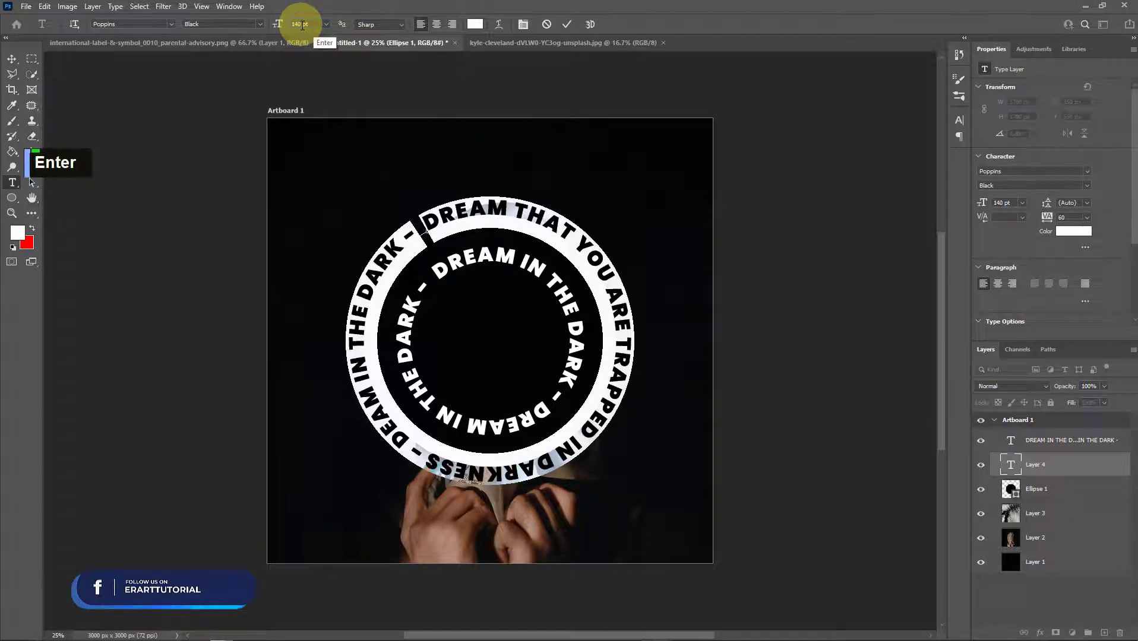
{"action": "left_click", "coordinate": [788, 411]}
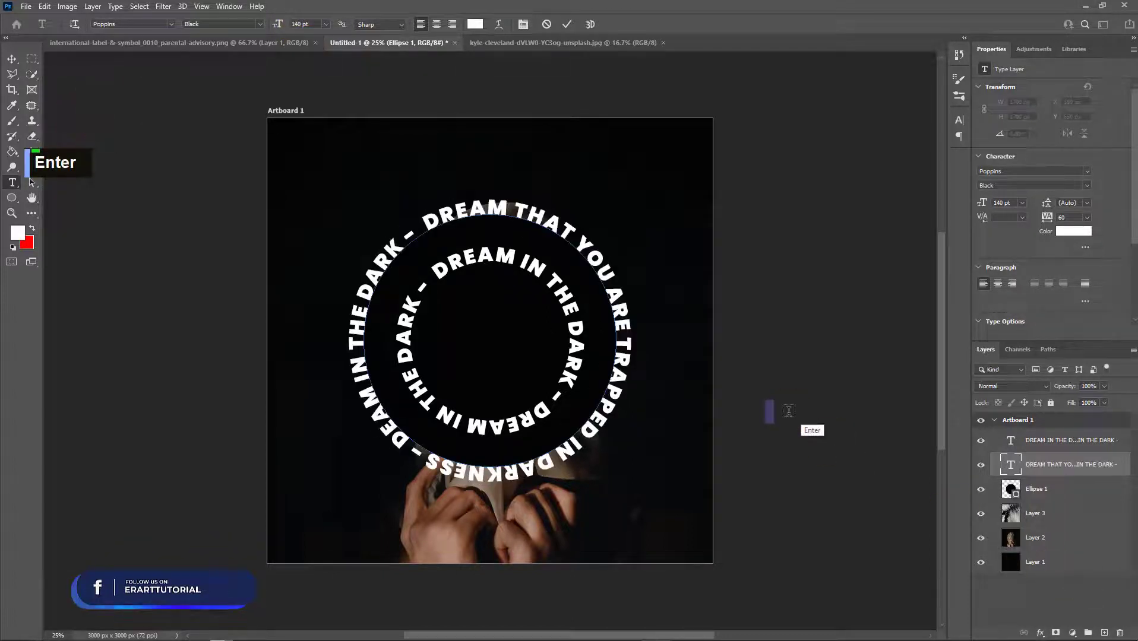
Hide the black circle's layer and delete it, keeping both rings of text.
{"action": "left_click", "coordinate": [12, 58]}
{"action": "left_click", "coordinate": [981, 491]}
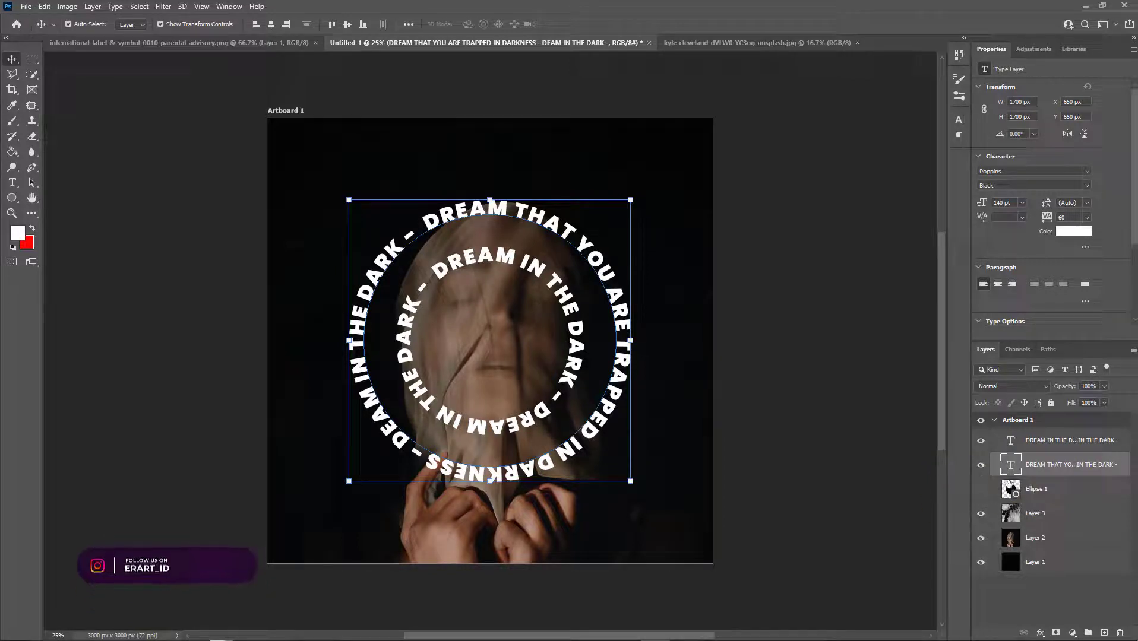
{"action": "left_click", "coordinate": [1005, 489]}
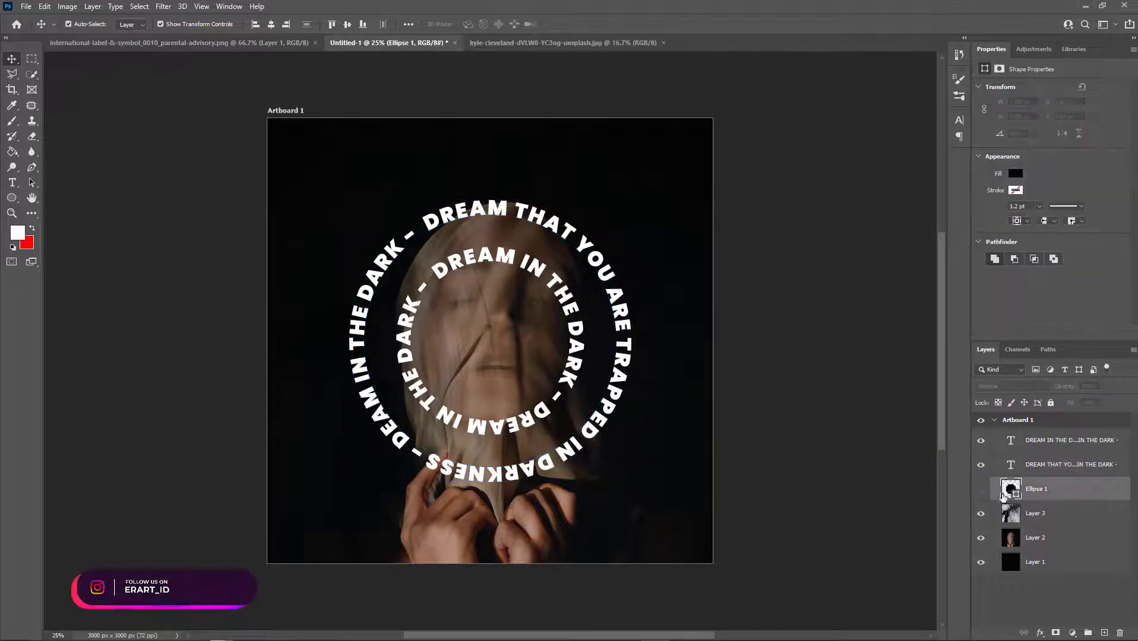
{"action": "key", "text": "Delete"}
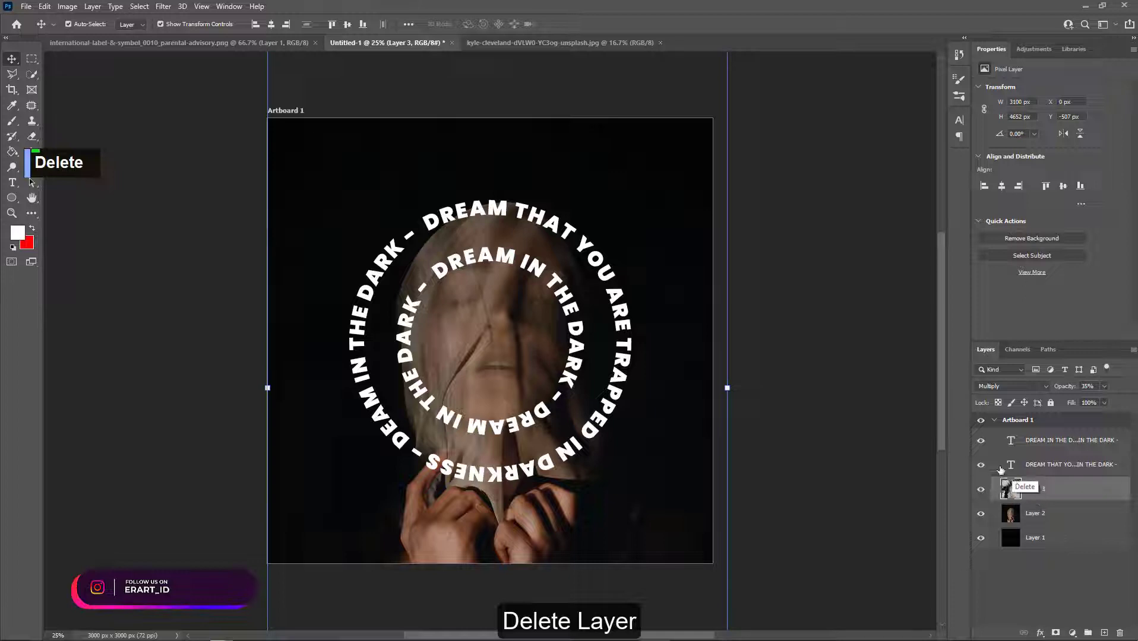
Add a straight line of white text reading "DREAM IN THE DARK" above the rings and move it to the middle of the portrait.
{"action": "left_click", "coordinate": [1033, 441]}
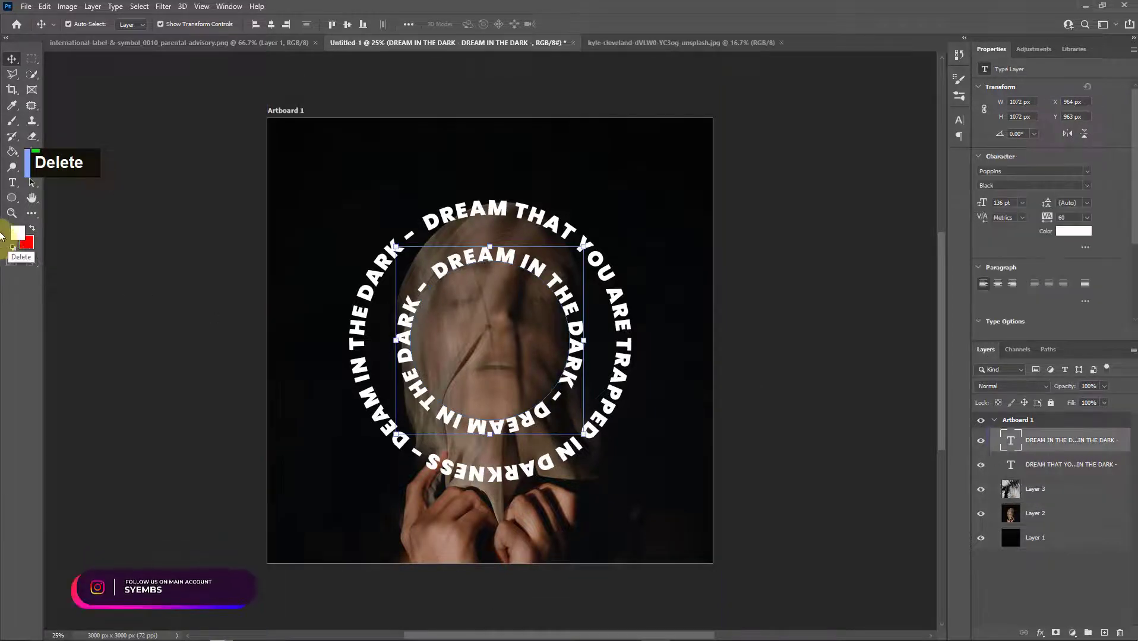
{"action": "left_click", "coordinate": [15, 186]}
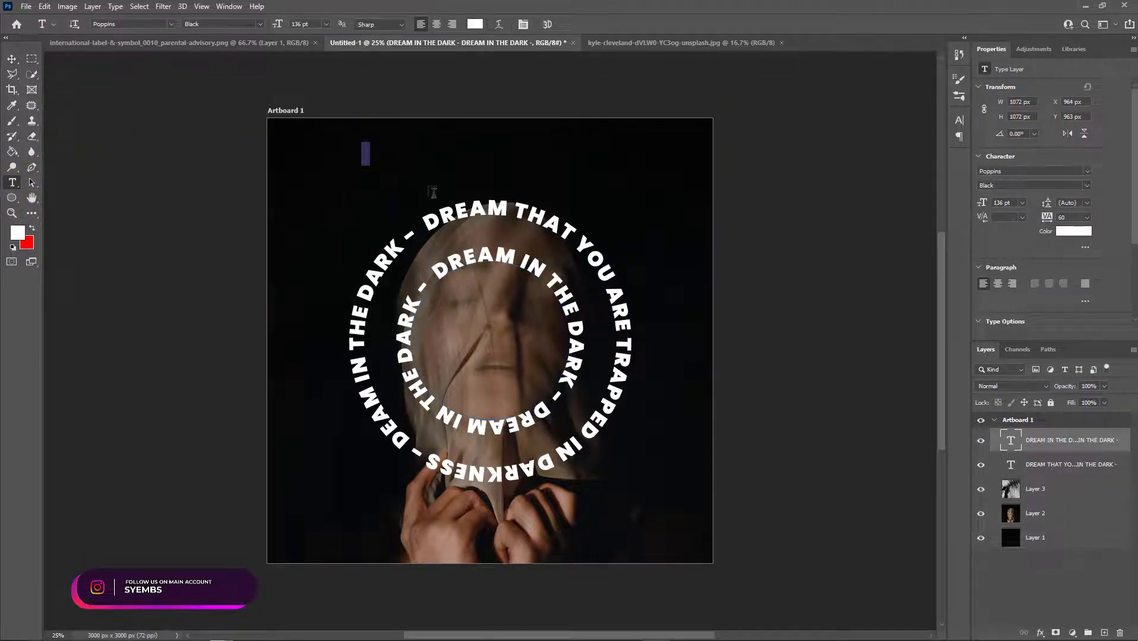
{"action": "type", "text": "d"}
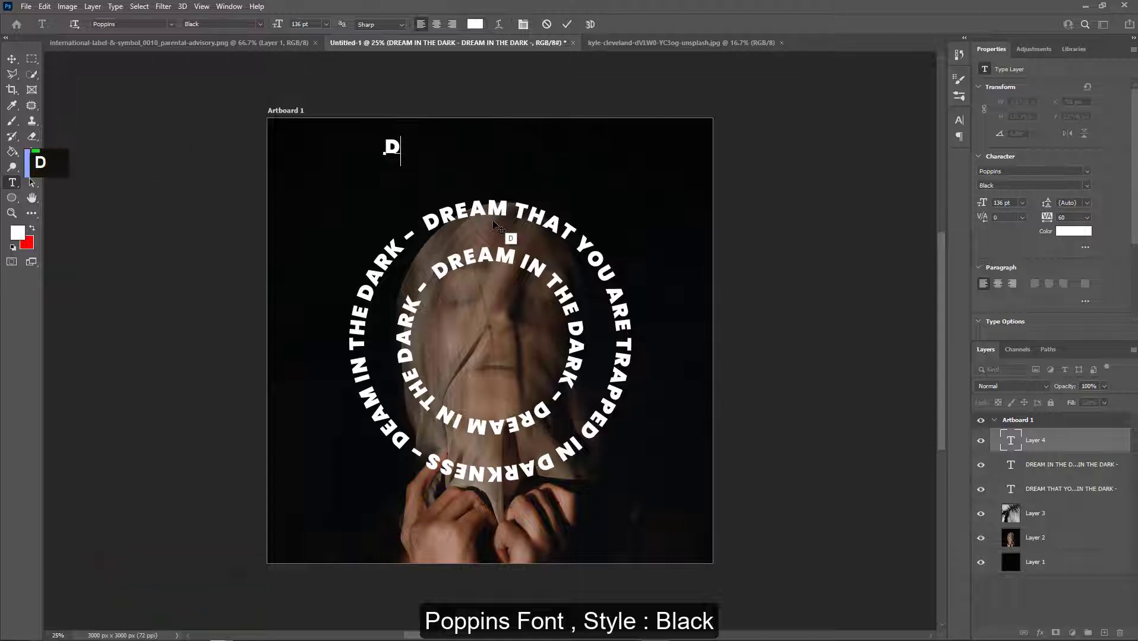
{"action": "type", "text": "REAM IN THE DARK"}
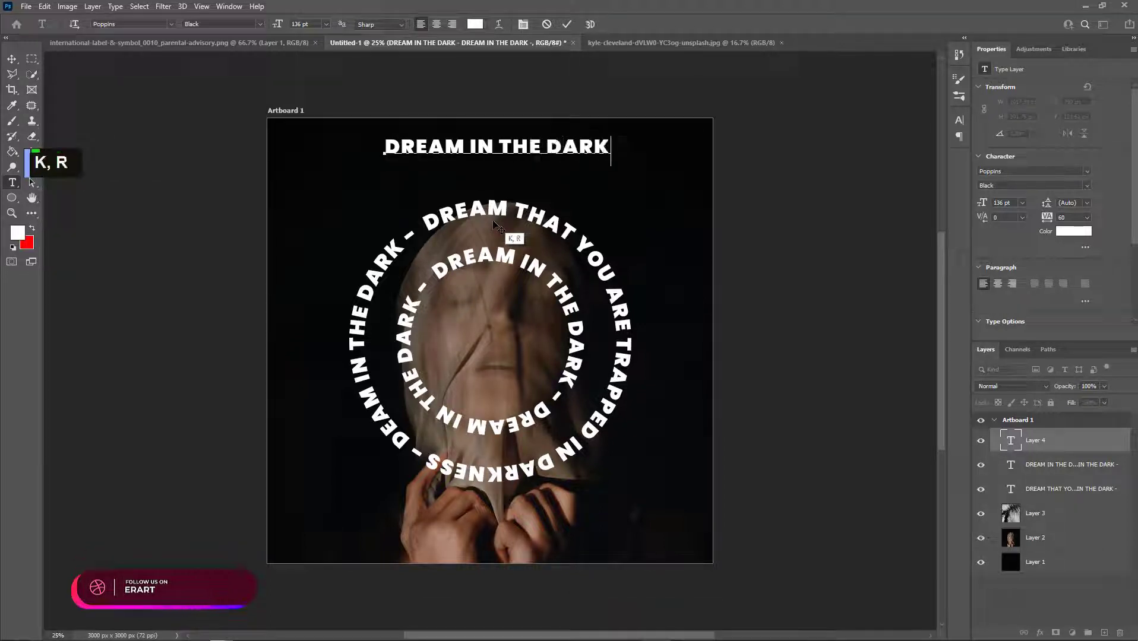
{"action": "left_click", "coordinate": [11, 58]}
{"action": "left_click_drag", "start_coordinate": [456, 147], "coordinate": [455, 338]}
Set the font size of the straight "DREAM IN THE DARK" text to 72 pt.
{"action": "double_click", "coordinate": [455, 338]}
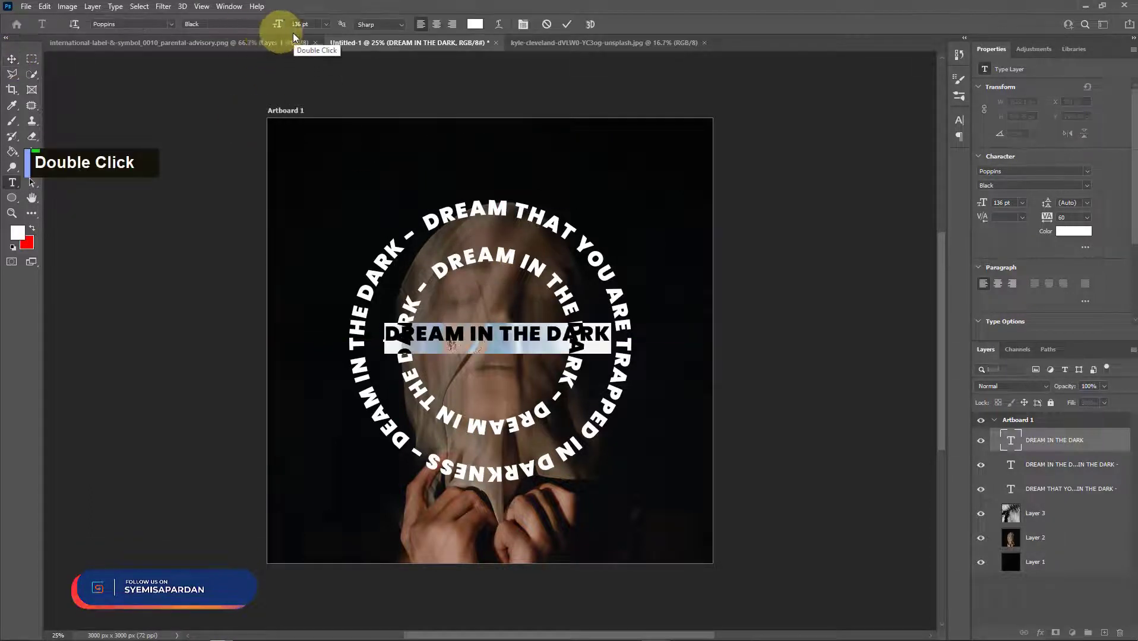
{"action": "left_click", "coordinate": [325, 24]}
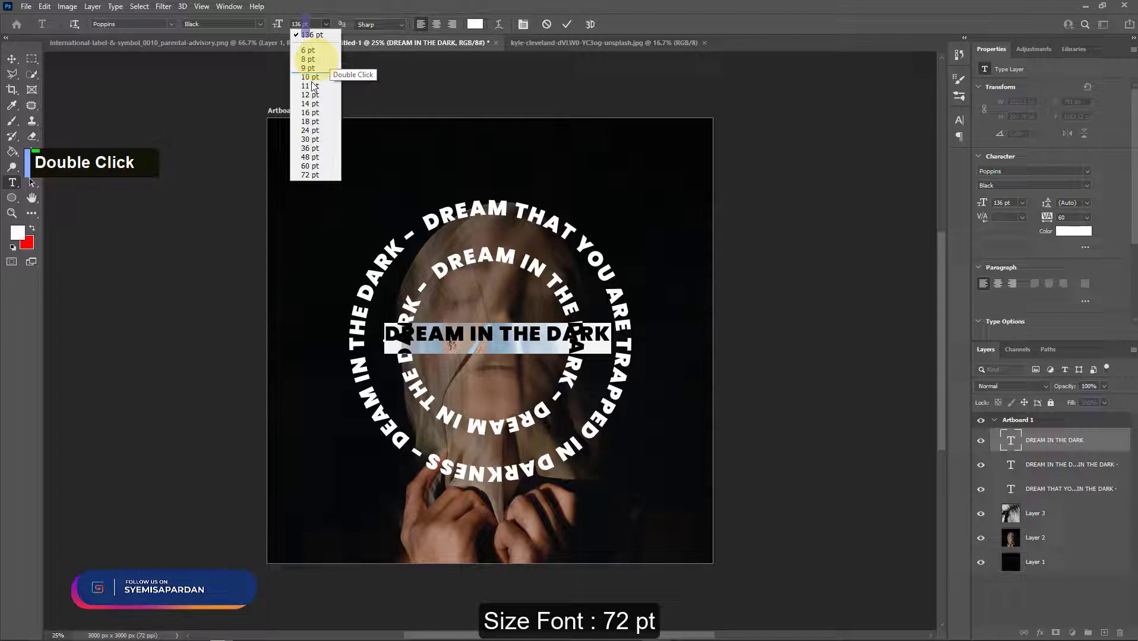
{"action": "left_click", "coordinate": [305, 167]}
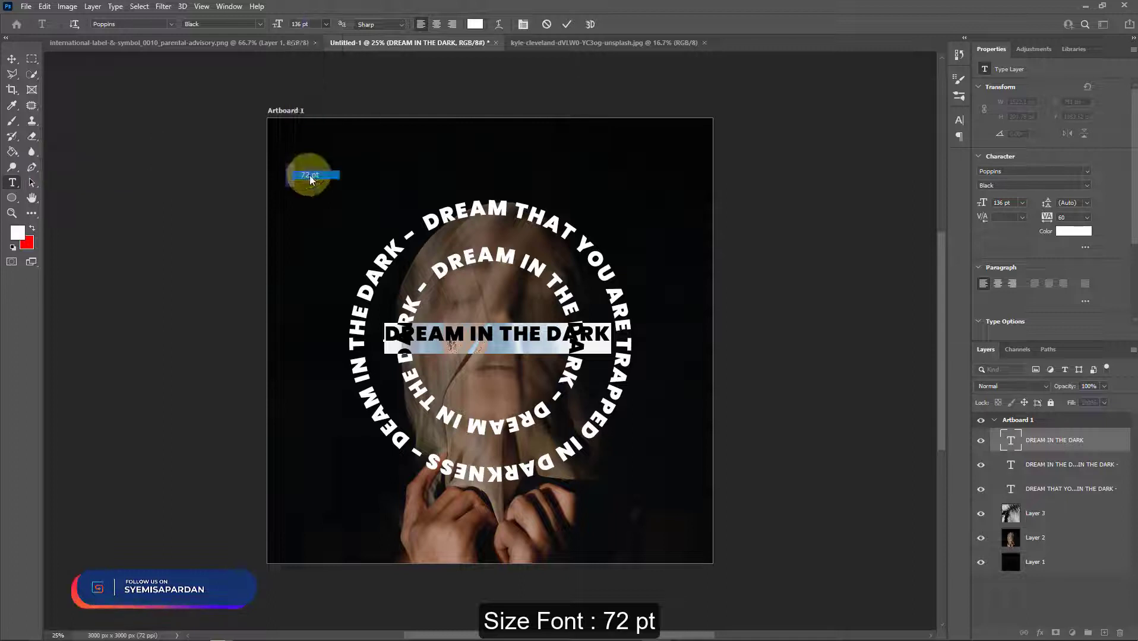
Move the small straight text inside the inner ring and centre it on the artboard.
{"action": "left_click", "coordinate": [11, 58]}
{"action": "left_click_drag", "start_coordinate": [475, 337], "coordinate": [529, 338]}
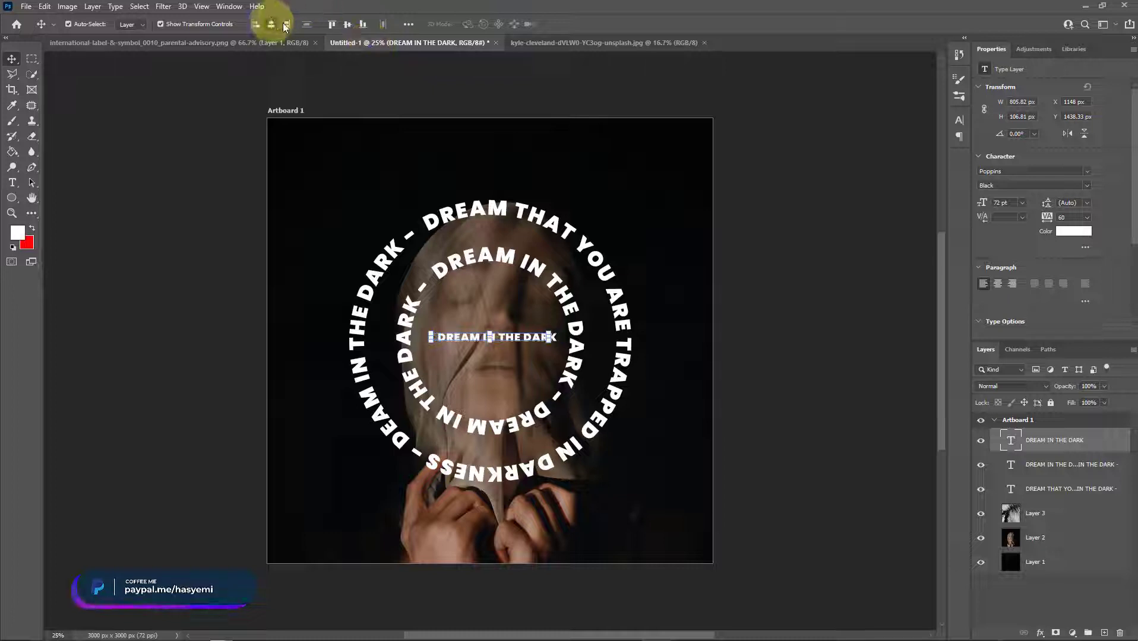
{"action": "left_click", "coordinate": [347, 25]}
{"action": "left_click", "coordinate": [781, 300]}
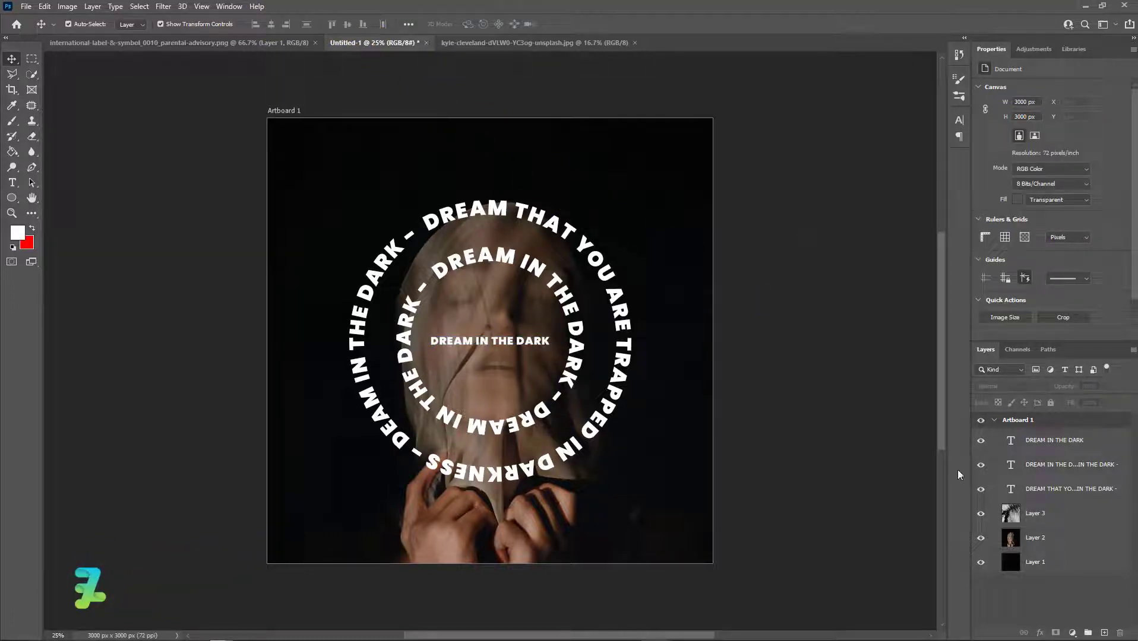
Group the three text layers together and deselect the group.
{"action": "left_click", "coordinate": [1037, 492]}
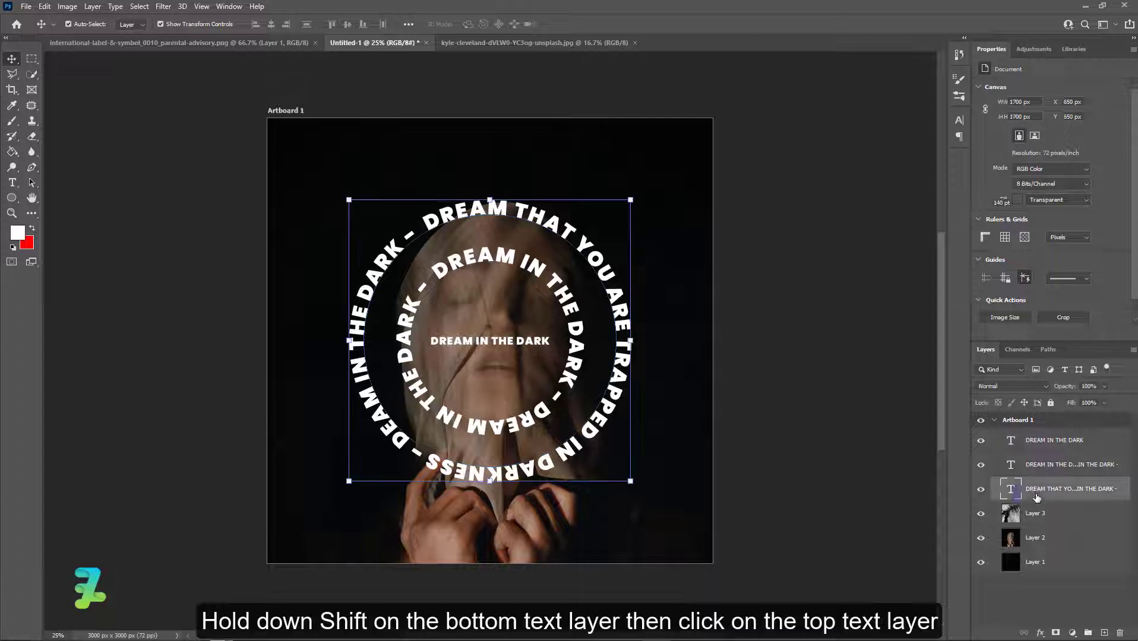
{"action": "left_click", "coordinate": [1036, 443], "text": "shift"}
{"action": "key", "text": "ctrl+g"}
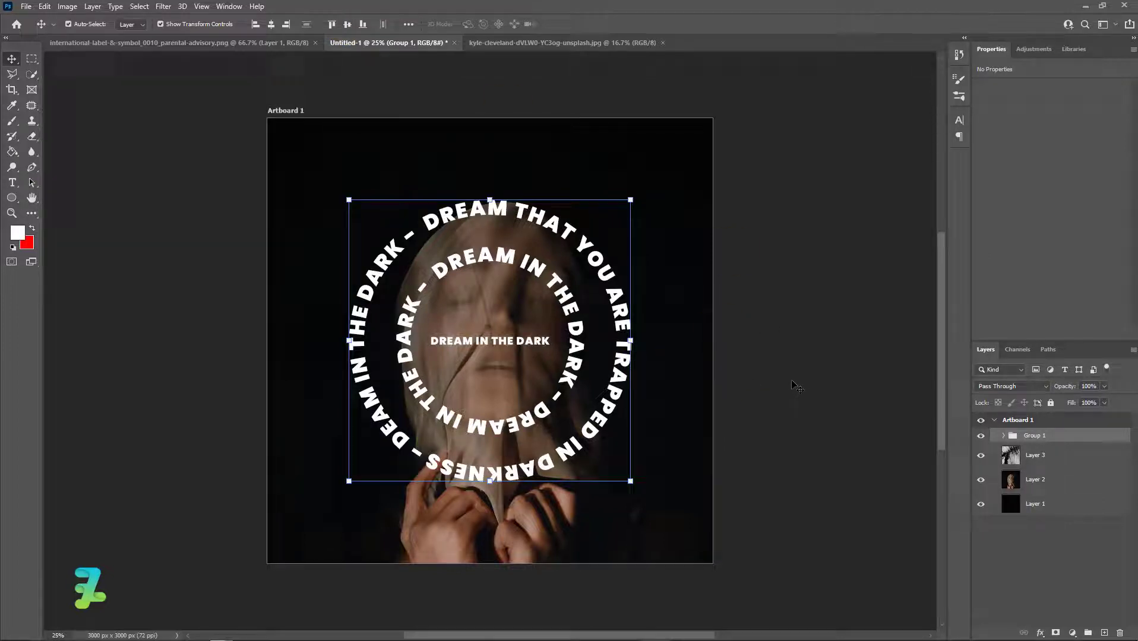
{"action": "left_click", "coordinate": [796, 387]}
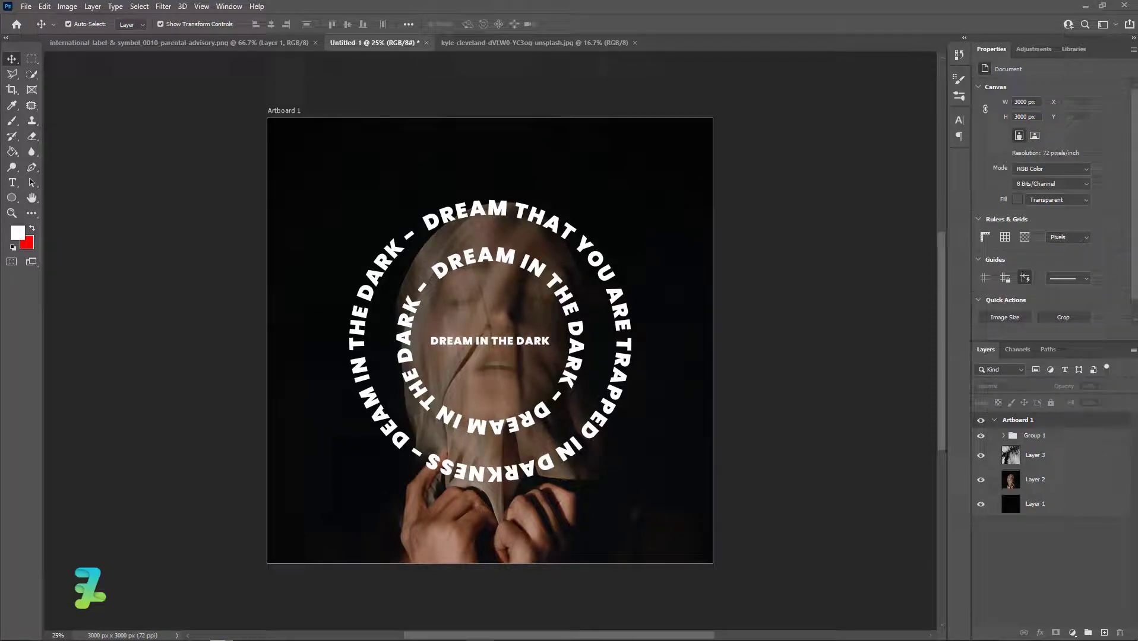
Paste the copied paragraph beginning "What does it mean to dream in the dark?" above the rings and break it into four lines.
{"action": "key", "text": "ctrl+c"}
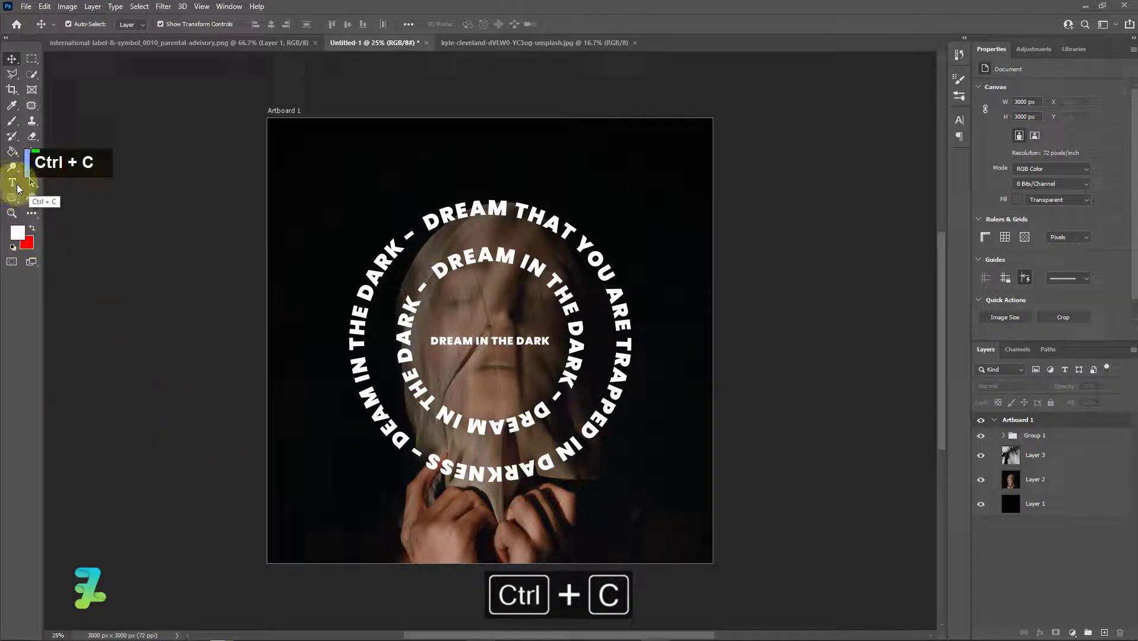
{"action": "left_click", "coordinate": [300, 142]}
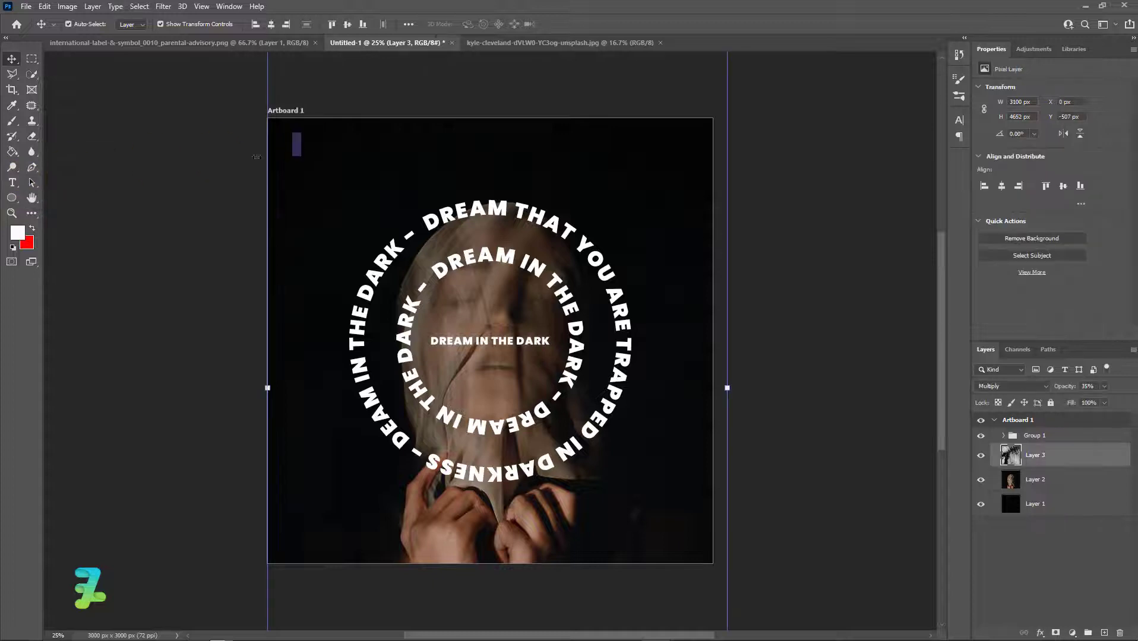
{"action": "left_click", "coordinate": [12, 182]}
{"action": "left_click", "coordinate": [469, 181]}
{"action": "key", "text": "ctrl+v"}
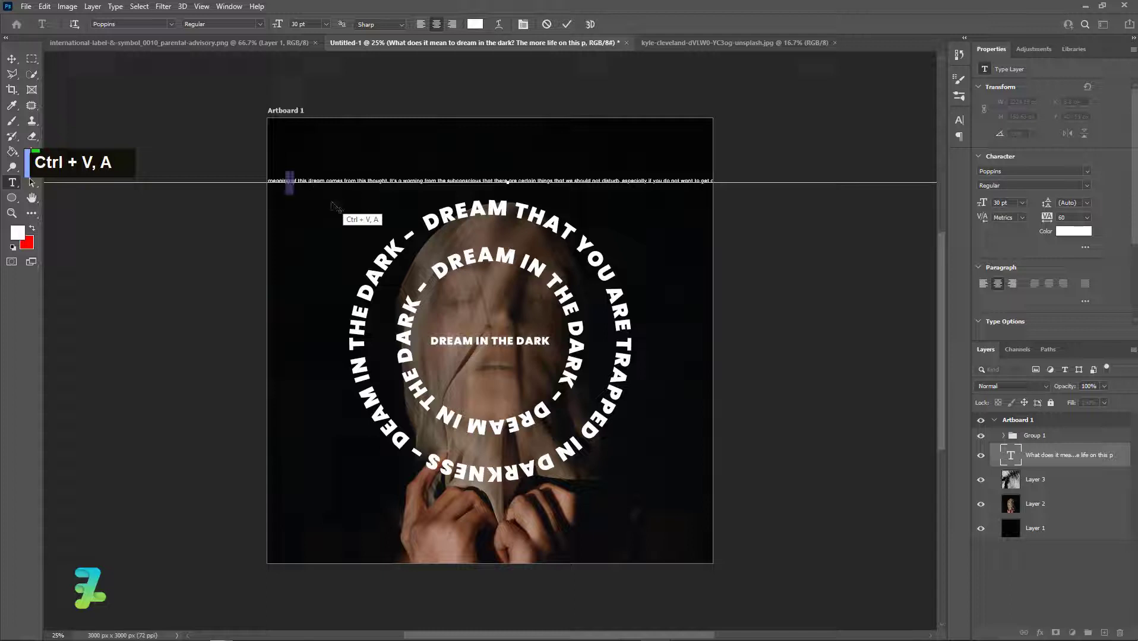
{"action": "key", "text": "Return"}
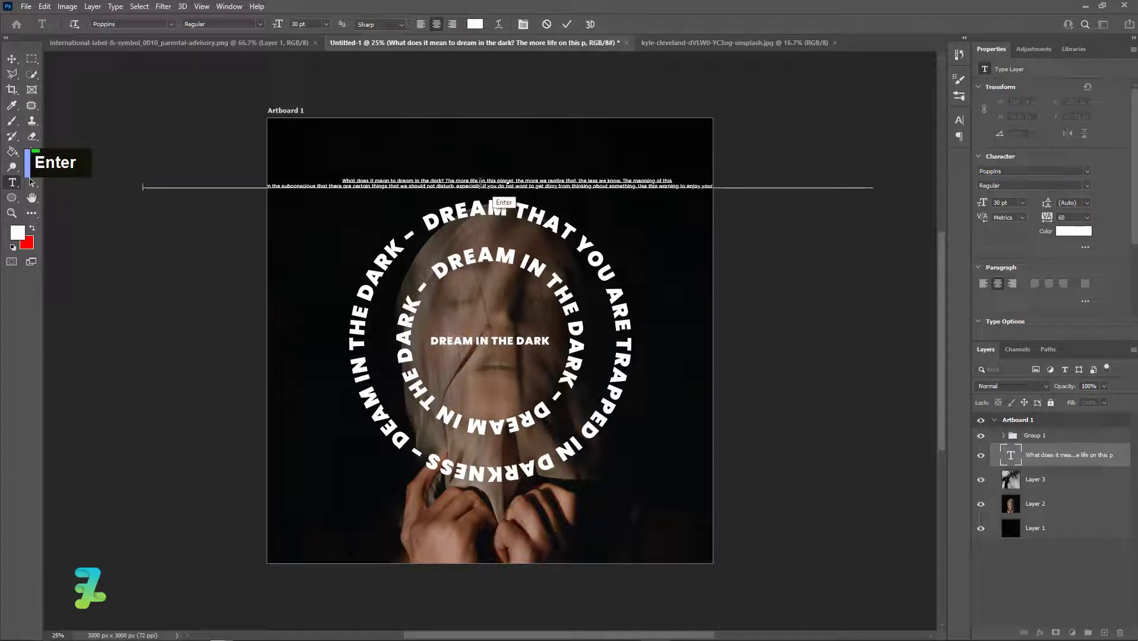
{"action": "key", "text": "Return"}
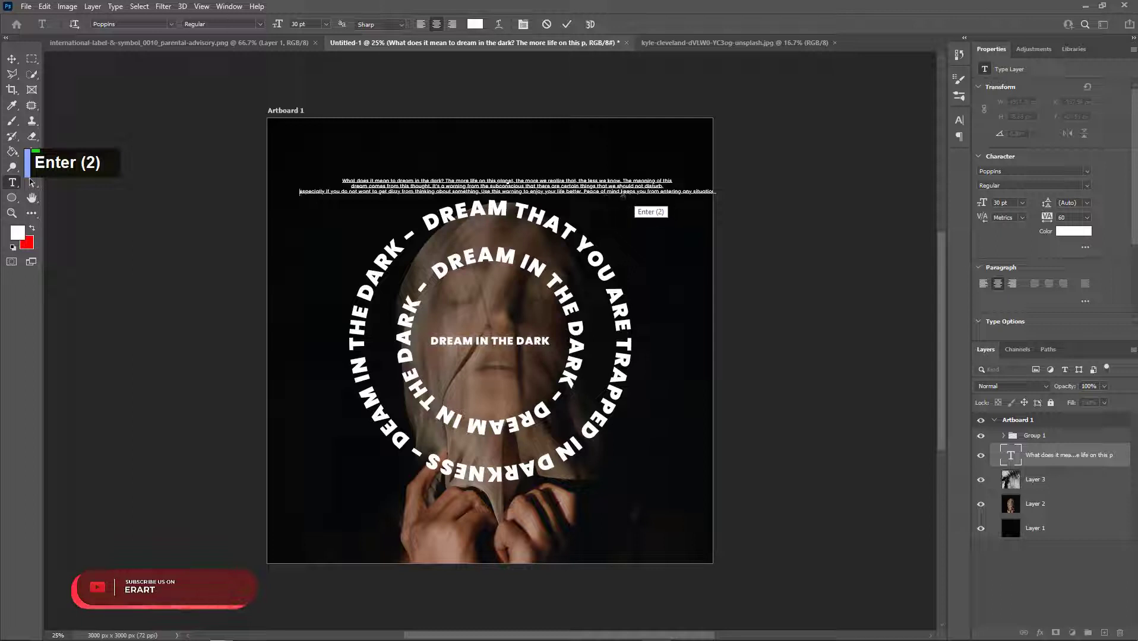
{"action": "key", "text": "Return"}
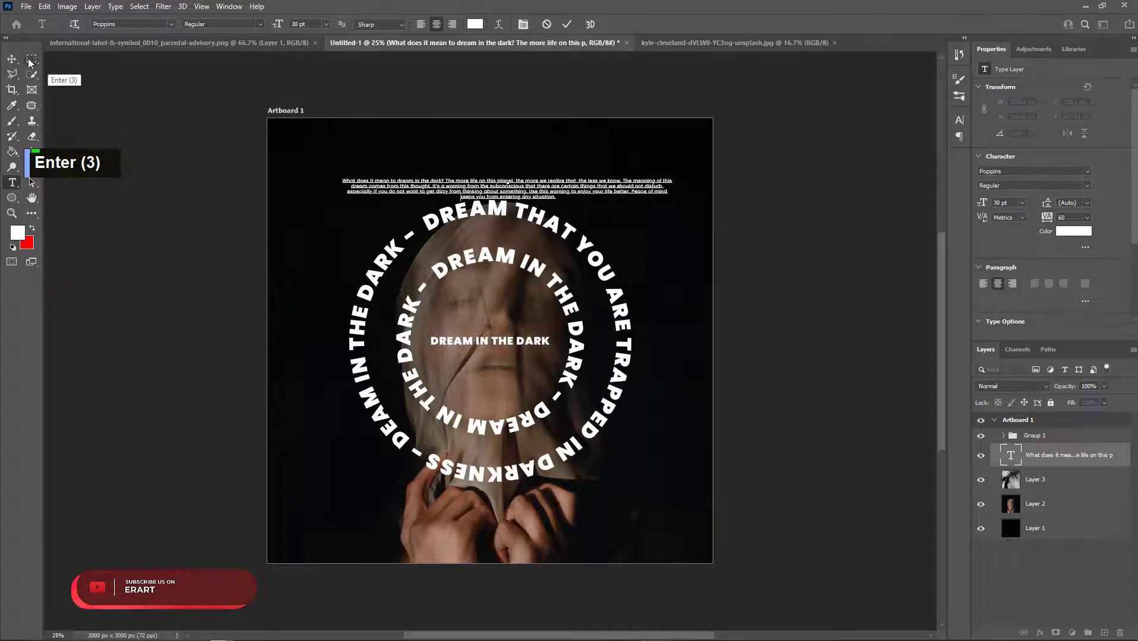
Move the small paragraph below the text rings, over the hands in the portrait.
{"action": "left_click", "coordinate": [12, 59]}
{"action": "left_click", "coordinate": [356, 178]}
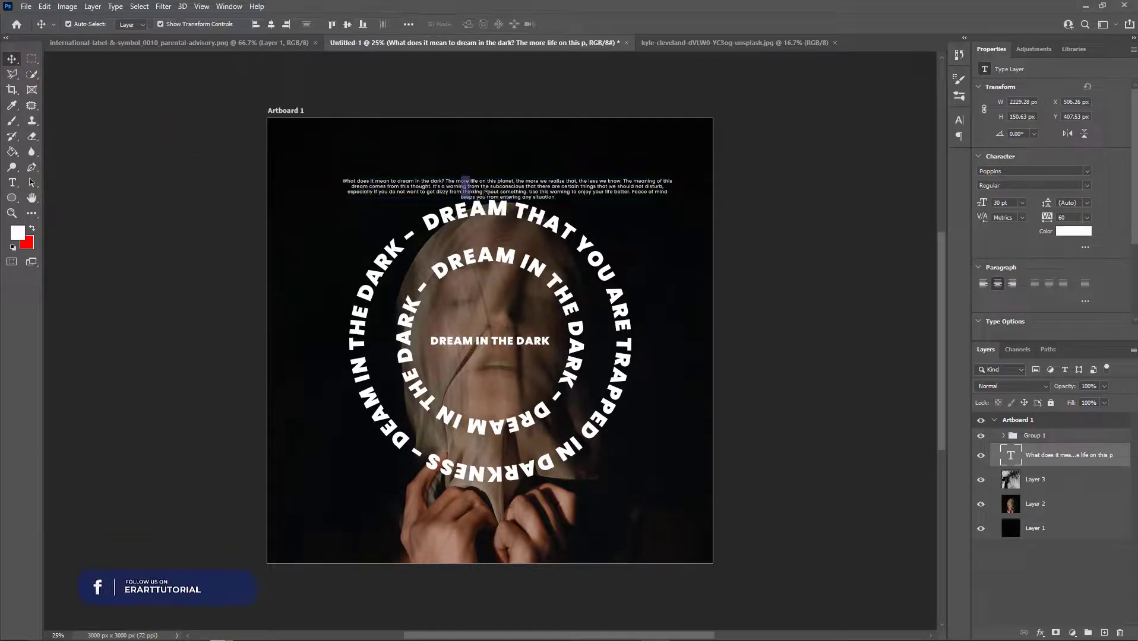
{"action": "left_click_drag", "start_coordinate": [465, 191], "coordinate": [468, 519]}
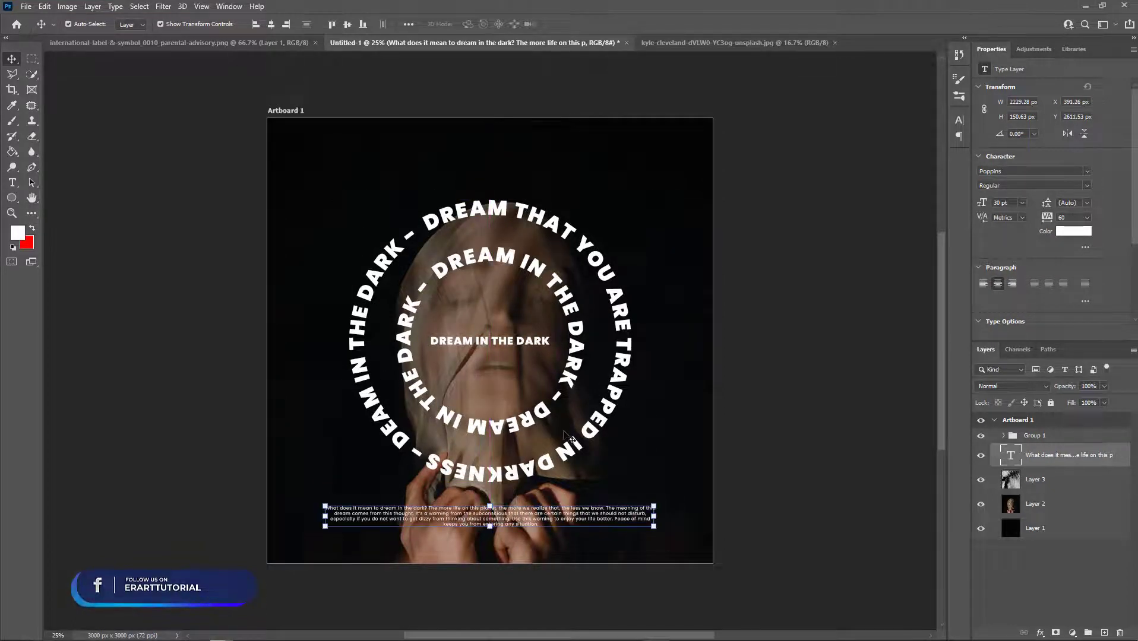
Set the font size of the whole paragraph to 36 pt.
{"action": "double_click", "coordinate": [574, 518]}
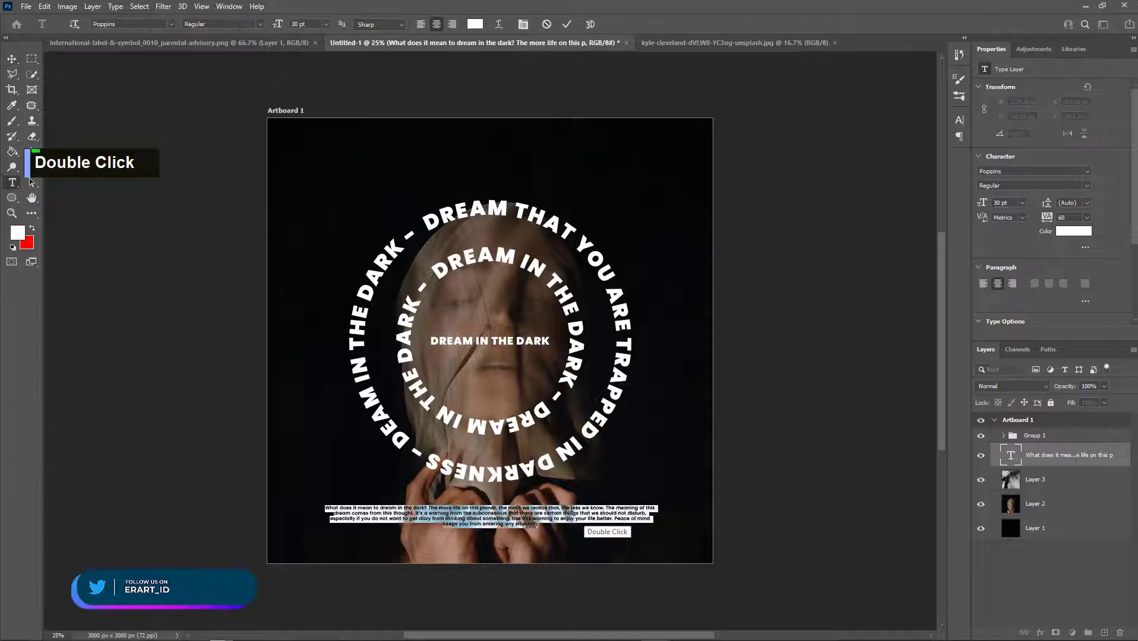
{"action": "left_click", "coordinate": [324, 24]}
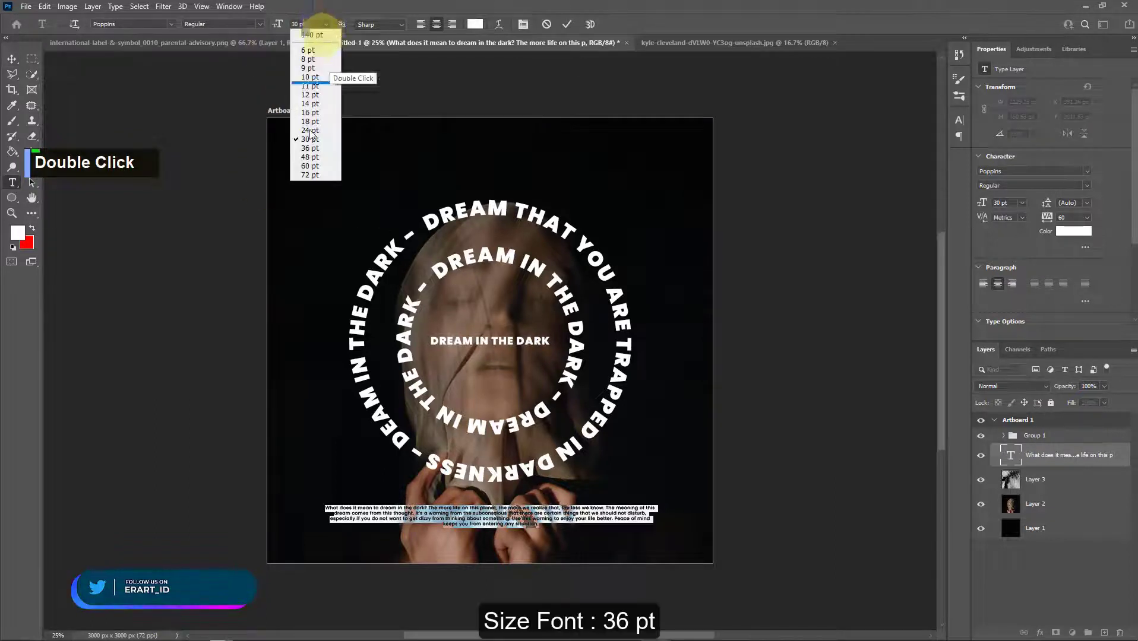
{"action": "left_click", "coordinate": [309, 148]}
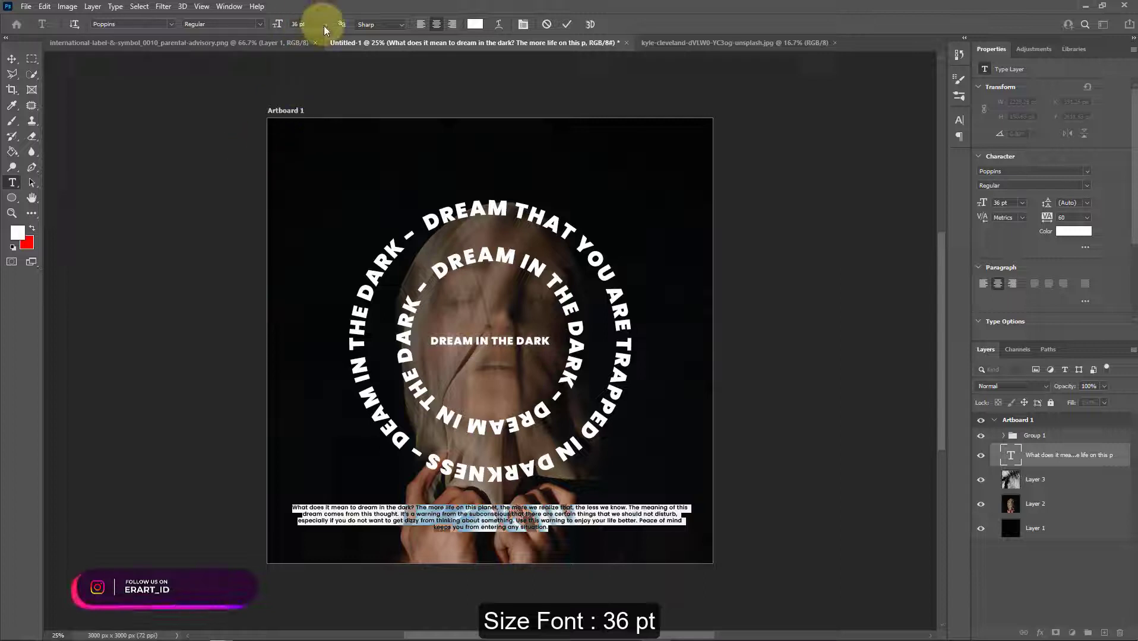
Try a 48 pt font size on the paragraph and return it to 36 pt.
{"action": "left_click", "coordinate": [324, 24]}
{"action": "left_click", "coordinate": [309, 156]}
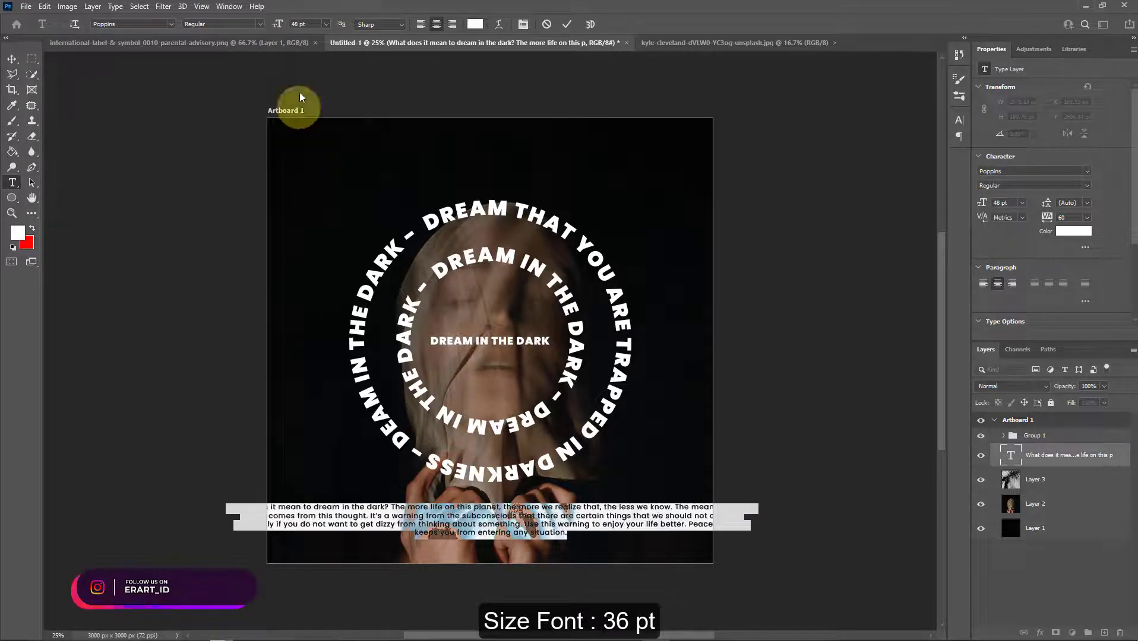
{"action": "left_click", "coordinate": [324, 25]}
{"action": "left_click", "coordinate": [309, 148]}
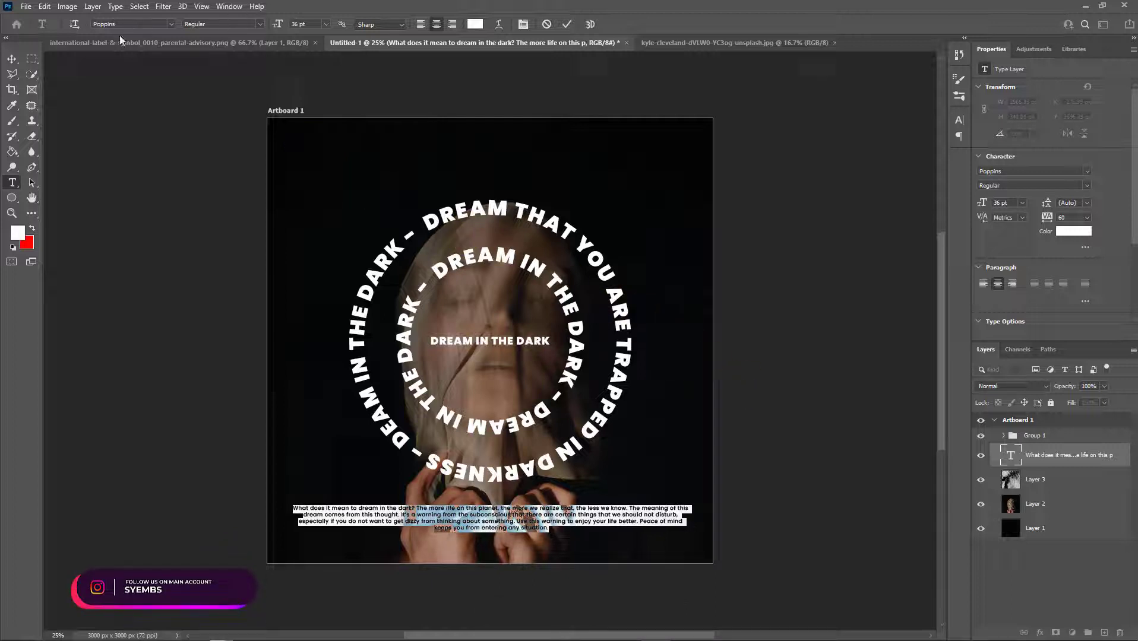
Move the paragraph above the outer text ring, centre it horizontally on the artboard and deselect it.
{"action": "left_click", "coordinate": [12, 58]}
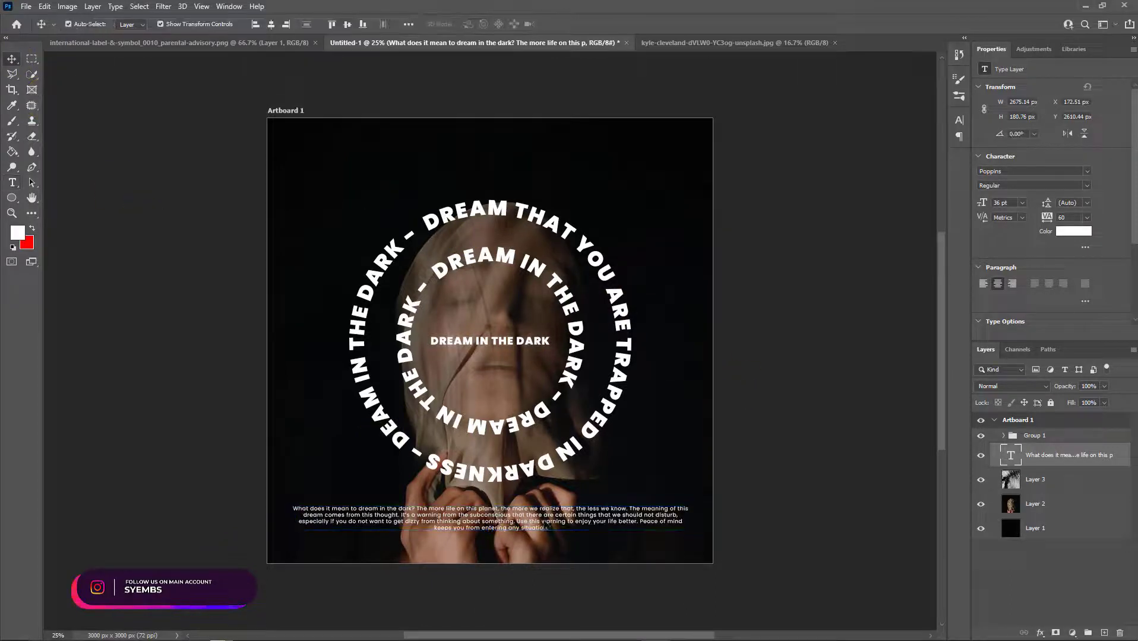
{"action": "left_click_drag", "start_coordinate": [547, 525], "coordinate": [546, 173]}
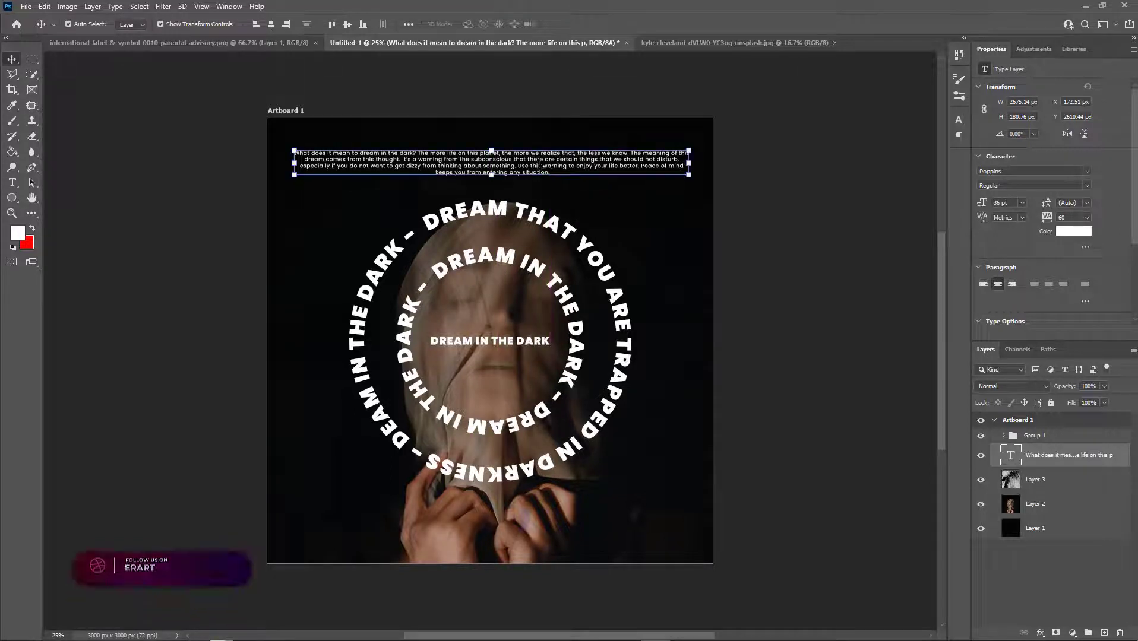
{"action": "left_click", "coordinate": [275, 26]}
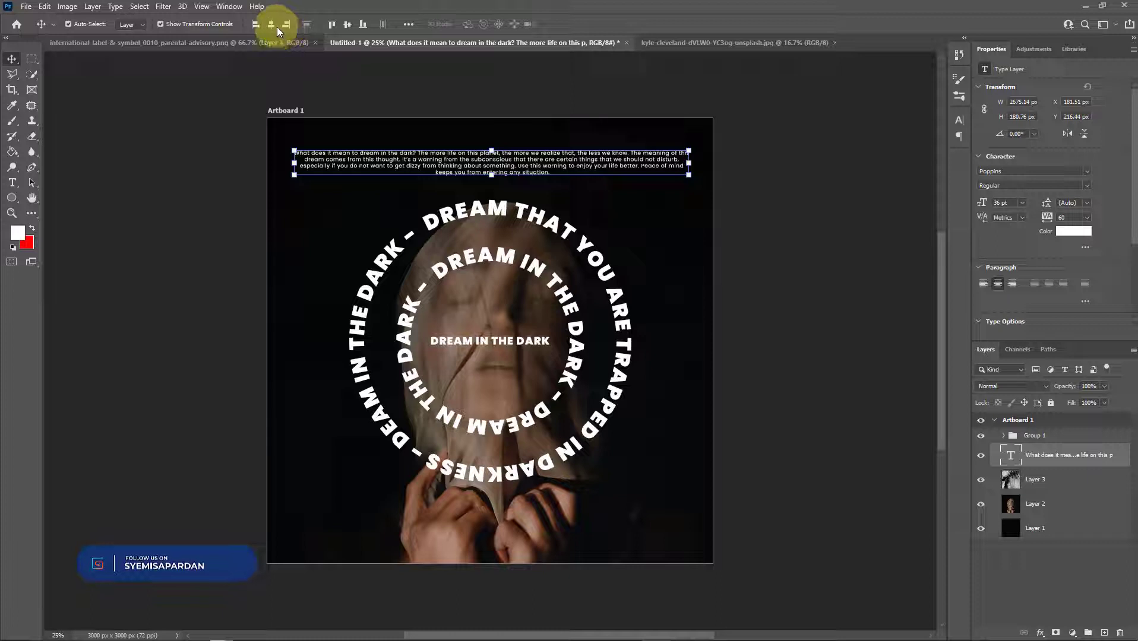
{"action": "left_click", "coordinate": [790, 301]}
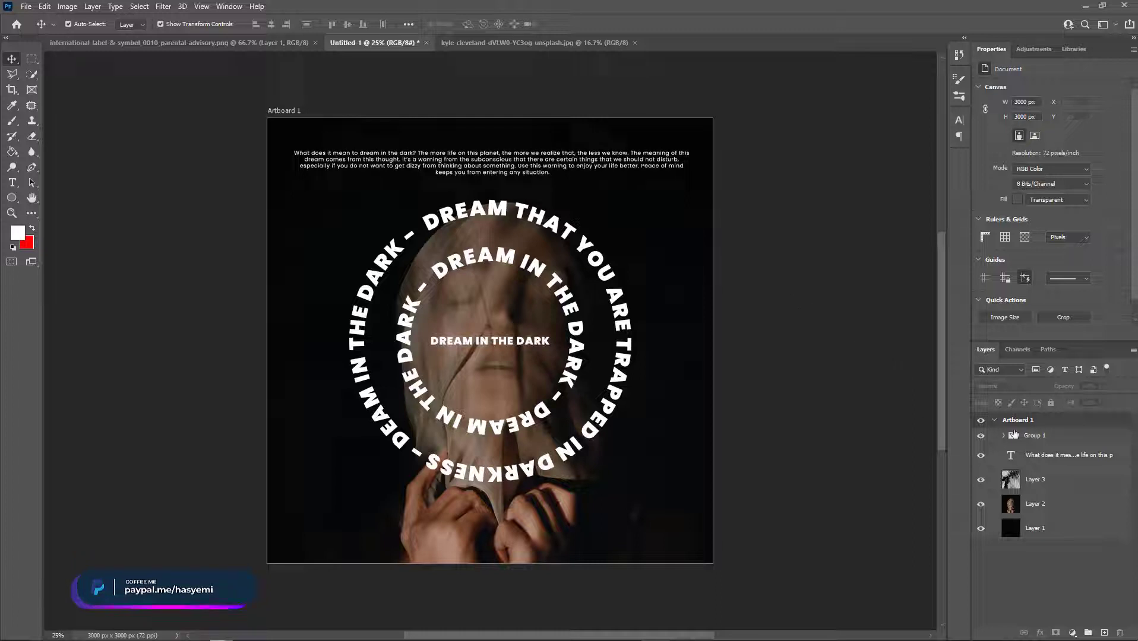
Add a Gradient Map adjustment layer directly above Layer 3, beneath the text layers.
{"action": "left_click", "coordinate": [1055, 437]}
{"action": "left_click", "coordinate": [1045, 480]}
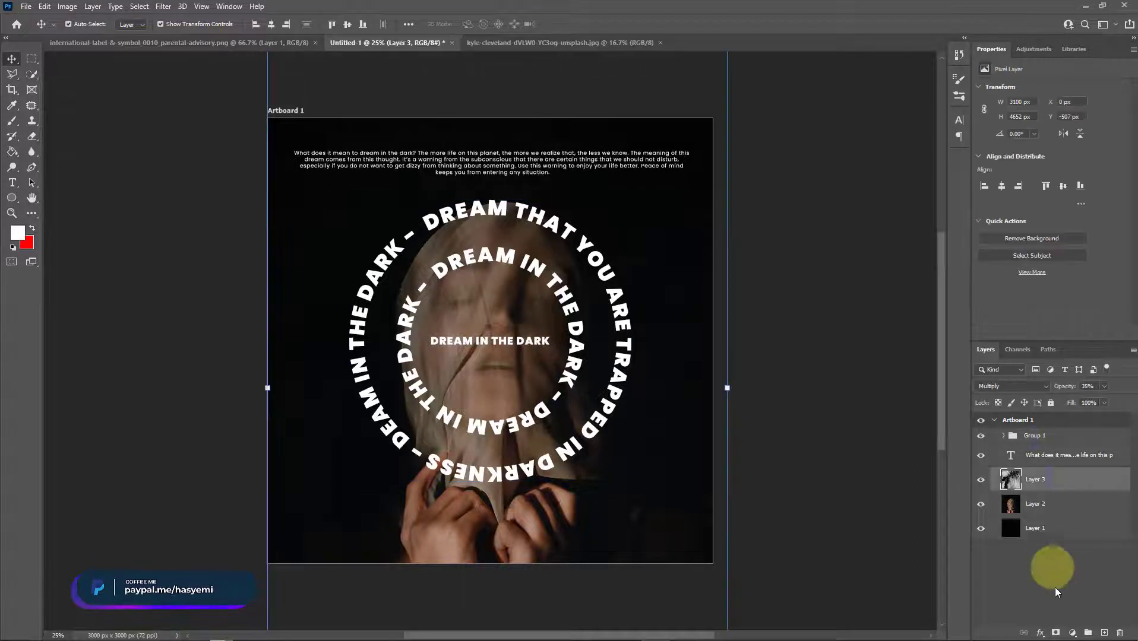
{"action": "left_click", "coordinate": [1072, 632]}
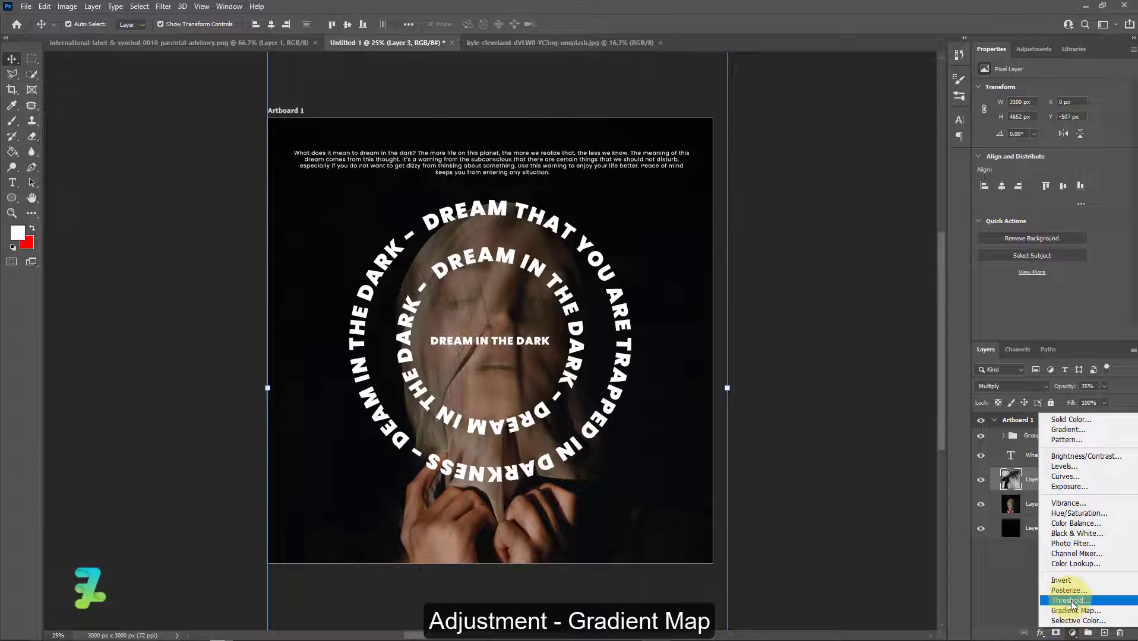
{"action": "left_click", "coordinate": [1071, 611]}
Open the gradient map's colours for editing and apply the Blue_21 preset from the Blues group.
{"action": "left_click", "coordinate": [1036, 91]}
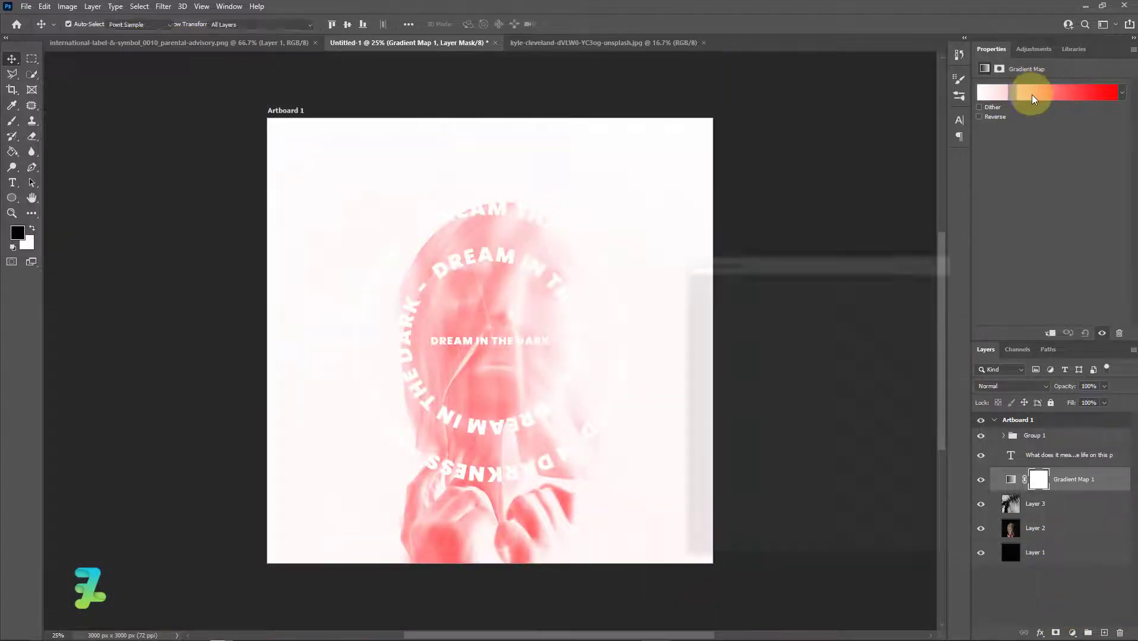
{"action": "left_click", "coordinate": [700, 296]}
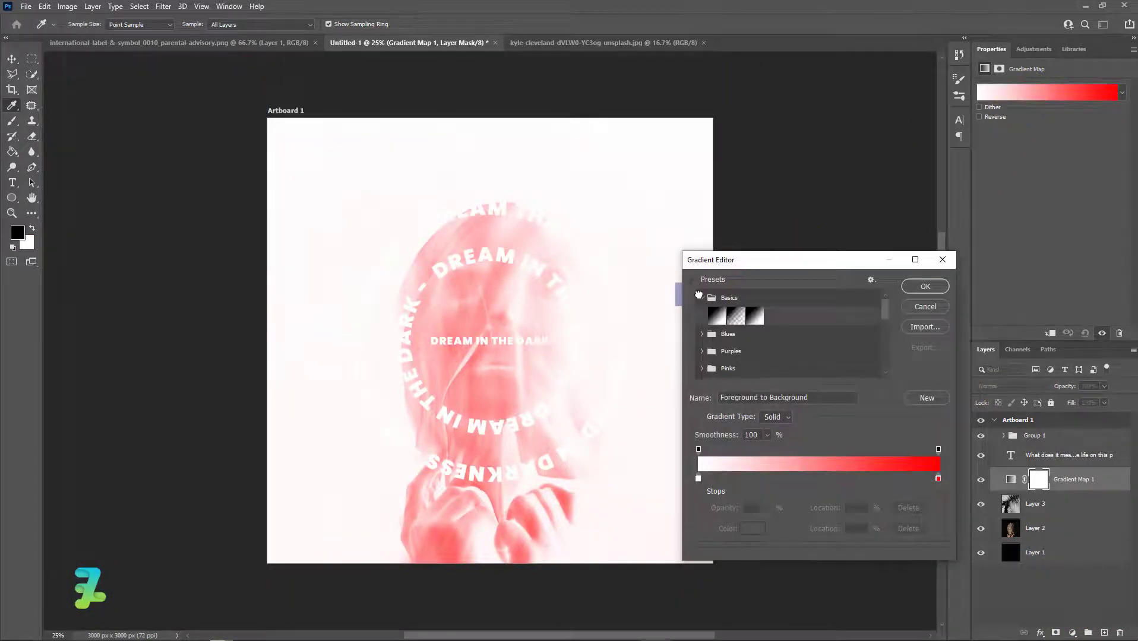
{"action": "left_click", "coordinate": [701, 298]}
{"action": "left_click", "coordinate": [702, 316]}
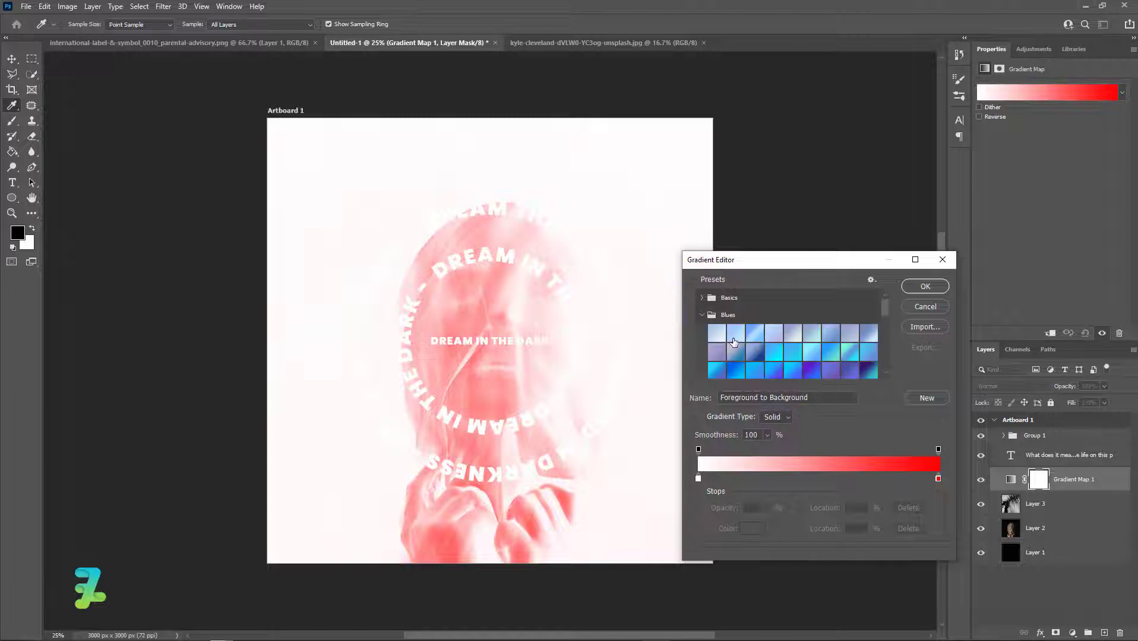
{"action": "scroll", "coordinate": [736, 354], "scroll_direction": "down", "scroll_amount": 2}
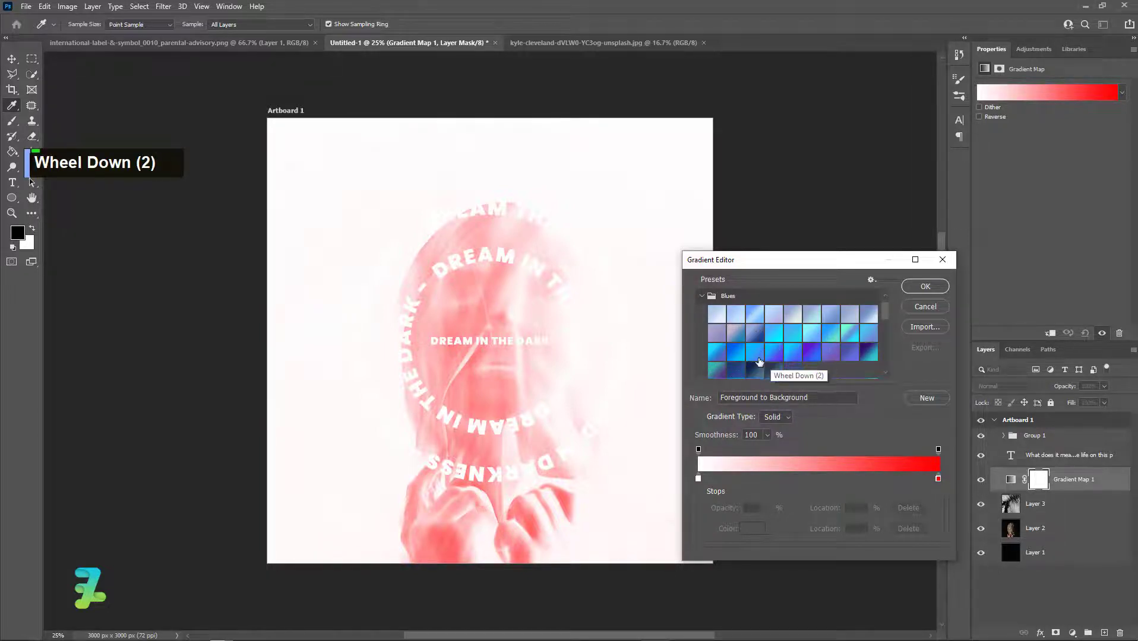
{"action": "left_click", "coordinate": [757, 357]}
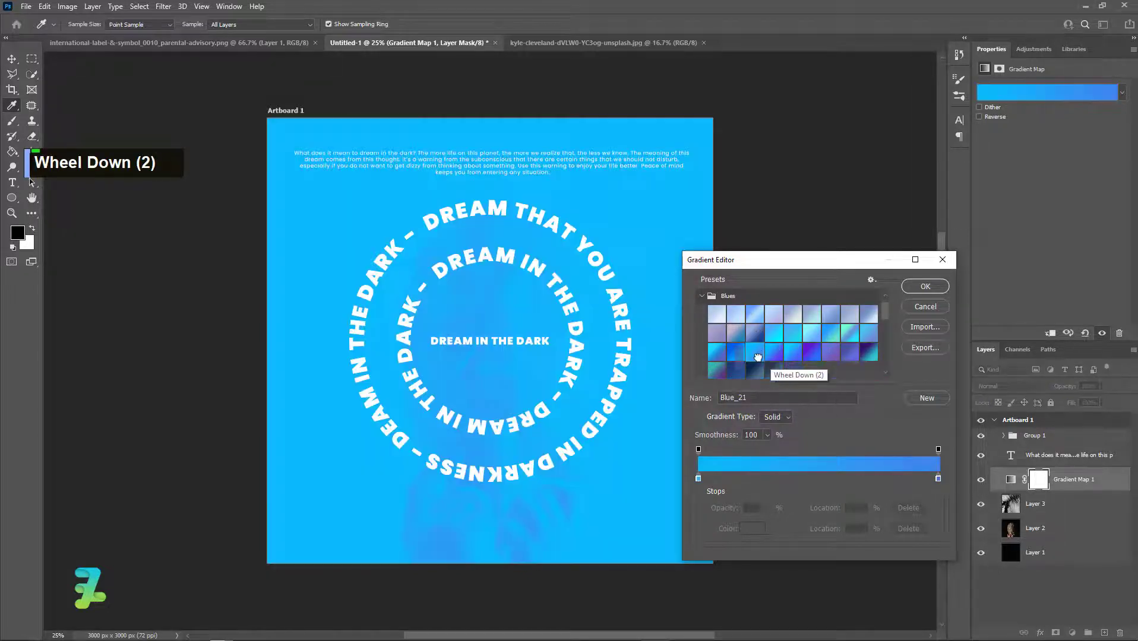
Set the gradient's starting colour stop to dark grey #383838.
{"action": "double_click", "coordinate": [698, 479]}
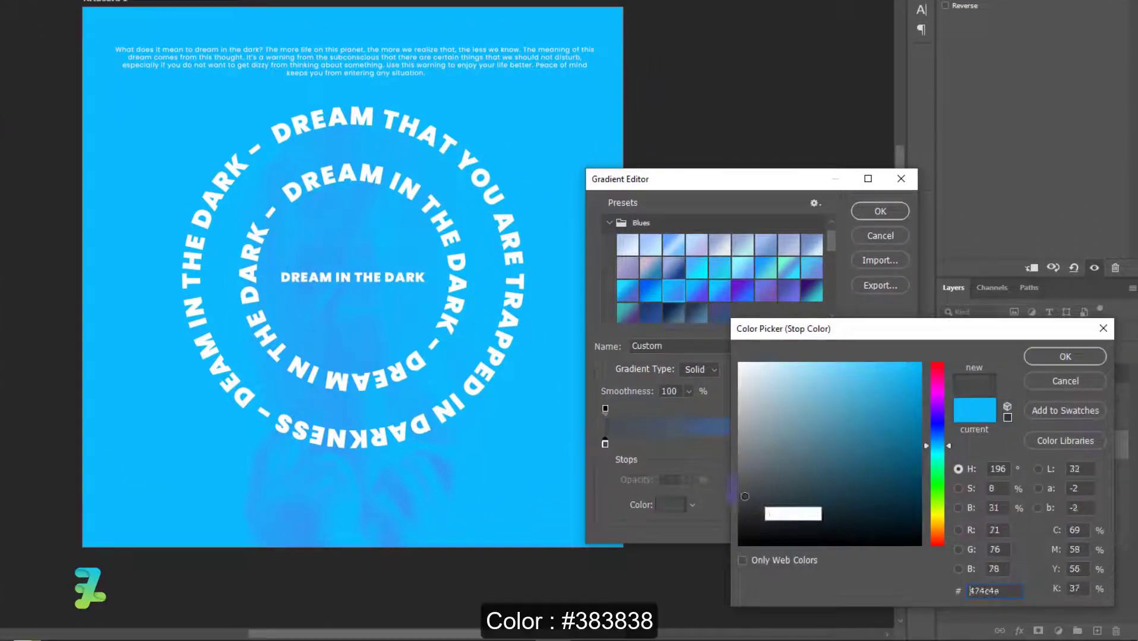
{"action": "double_click", "coordinate": [735, 509]}
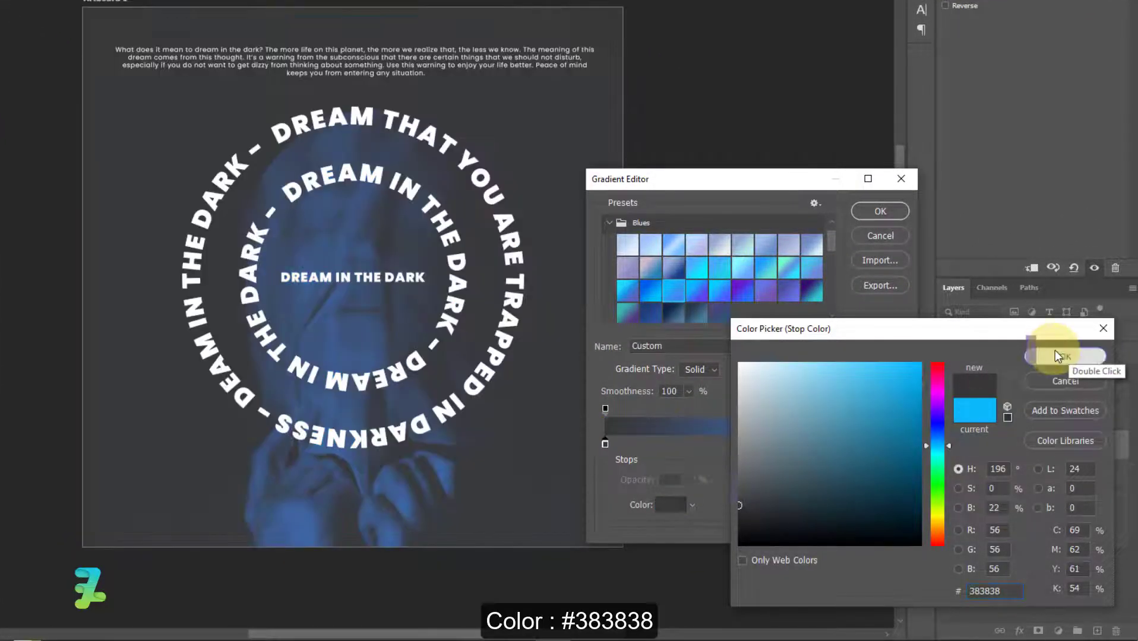
{"action": "double_click", "coordinate": [1056, 355]}
Try several blue and pink shades for the gradient's 100% colour stop and settle on #d67a8f.
{"action": "double_click", "coordinate": [895, 444]}
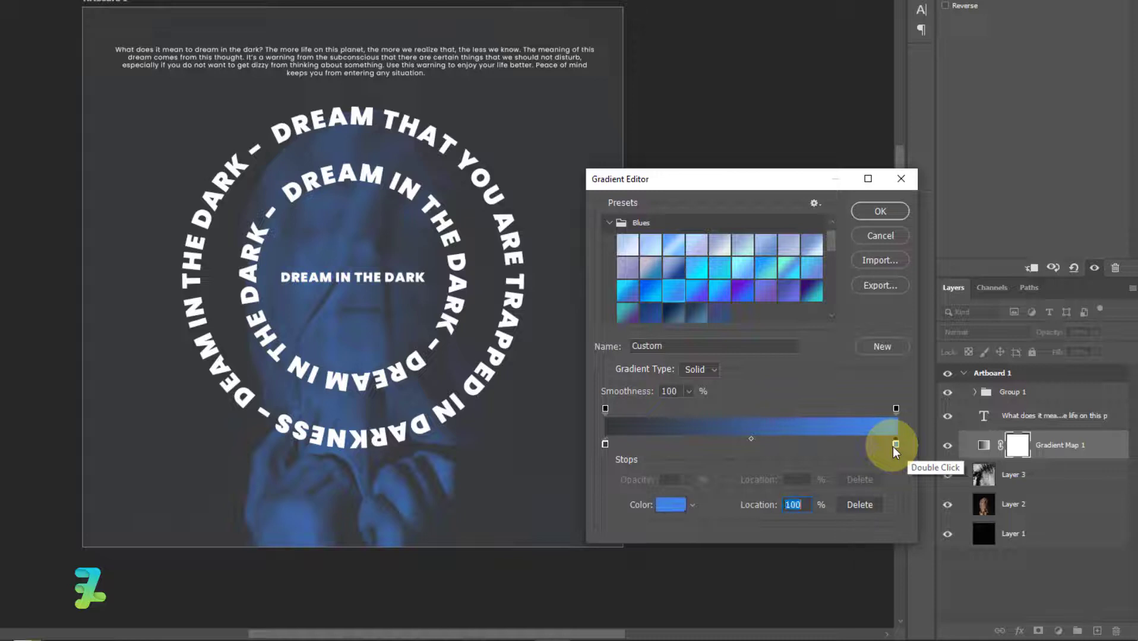
{"action": "double_click", "coordinate": [807, 391]}
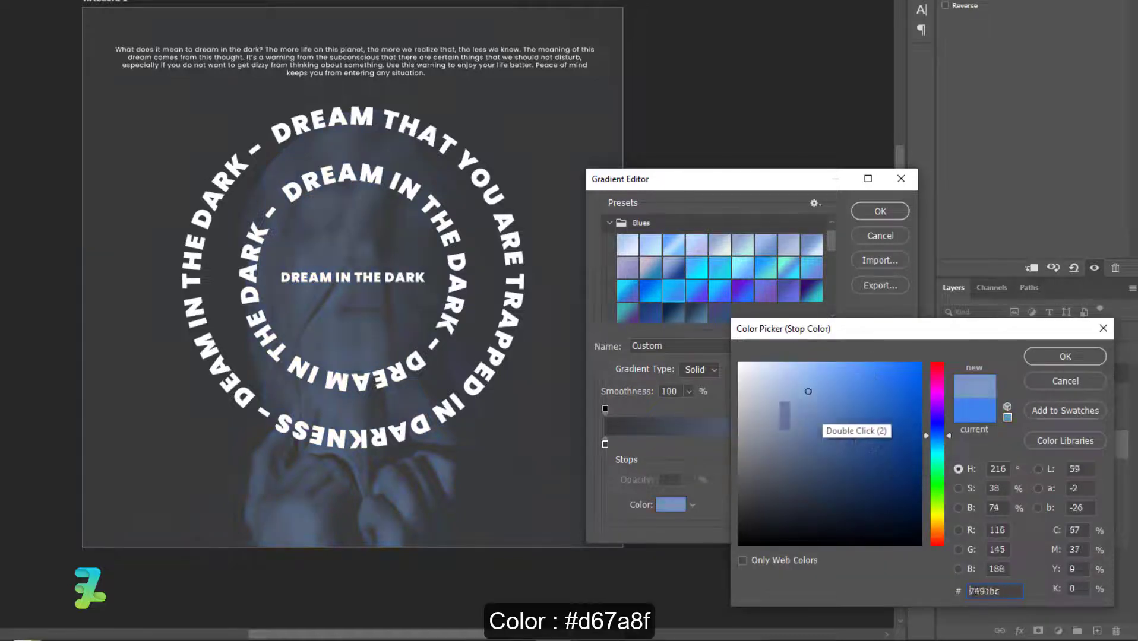
{"action": "double_click", "coordinate": [809, 389]}
{"action": "left_click", "coordinate": [823, 485]}
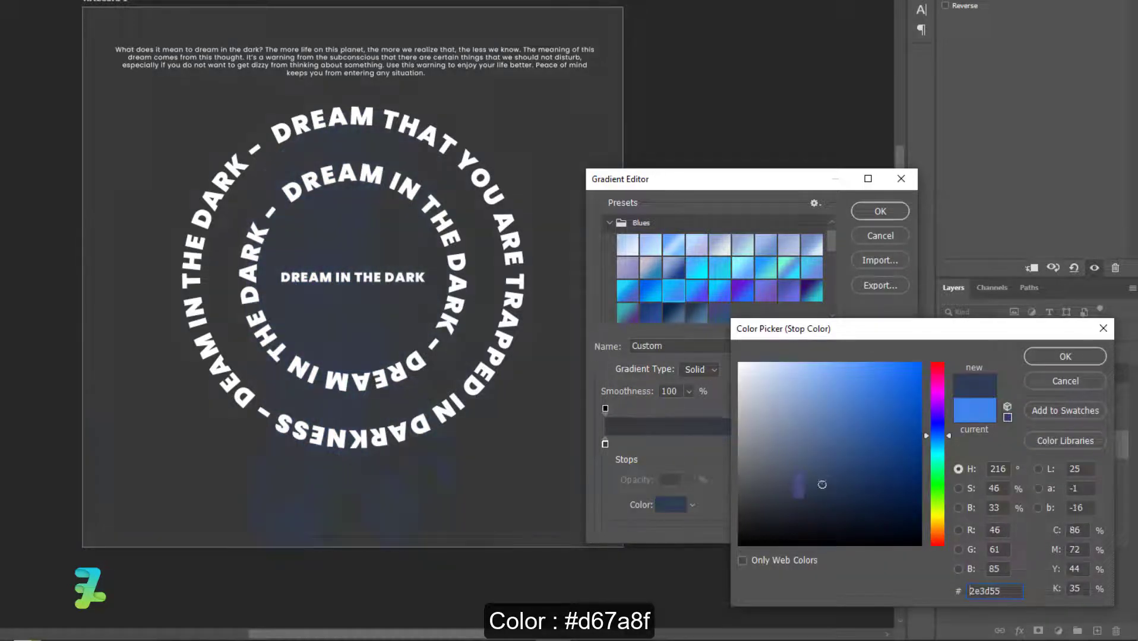
{"action": "left_click", "coordinate": [848, 408]}
{"action": "left_click", "coordinate": [837, 386]}
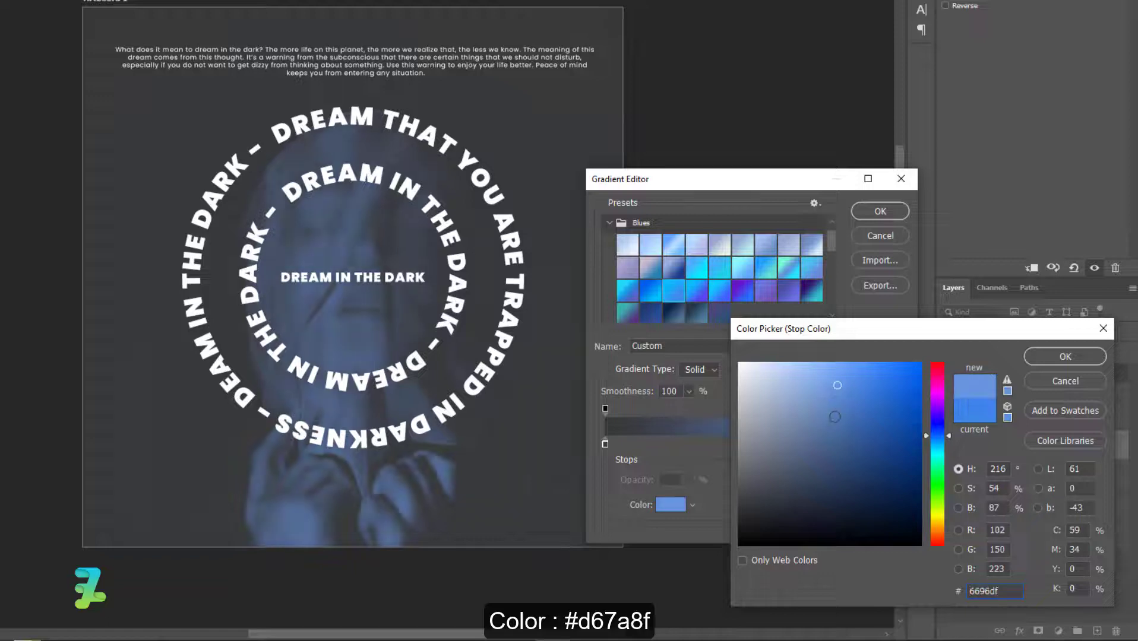
{"action": "left_click", "coordinate": [936, 372]}
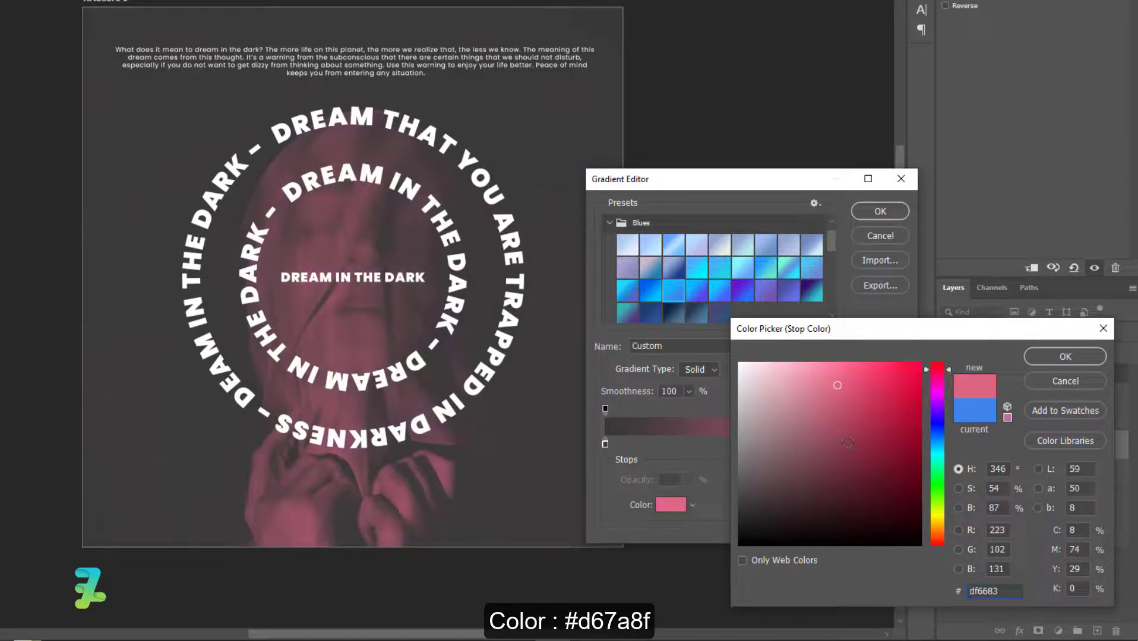
{"action": "left_click", "coordinate": [833, 450]}
{"action": "left_click", "coordinate": [861, 387]}
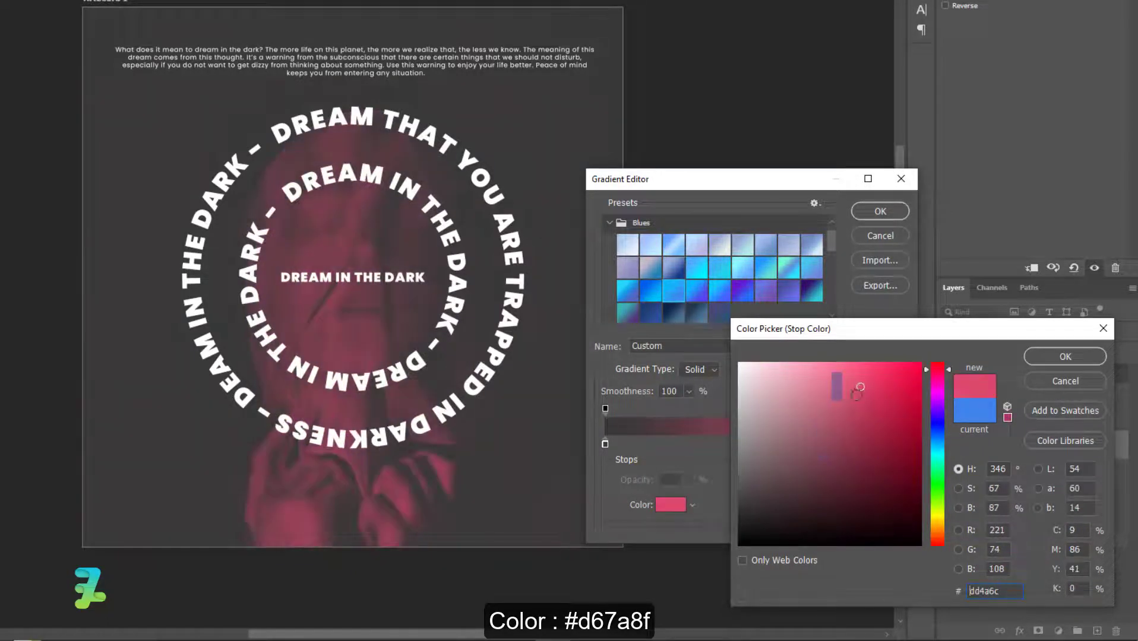
{"action": "left_click", "coordinate": [829, 368]}
{"action": "left_click", "coordinate": [811, 405]}
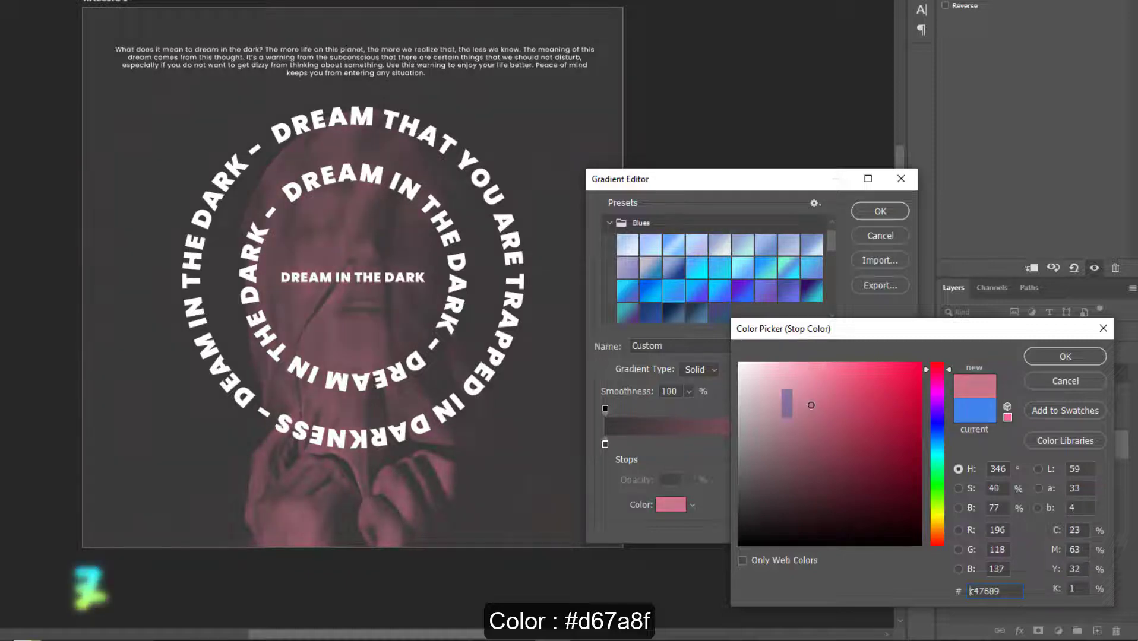
{"action": "left_click", "coordinate": [817, 392]}
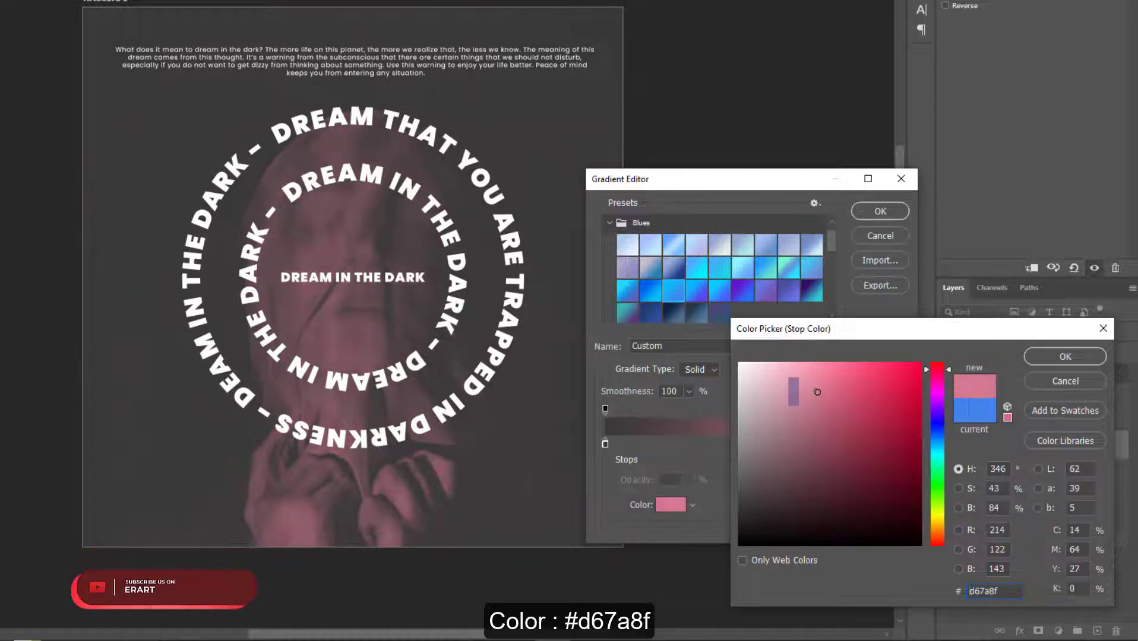
{"action": "left_click", "coordinate": [1052, 354]}
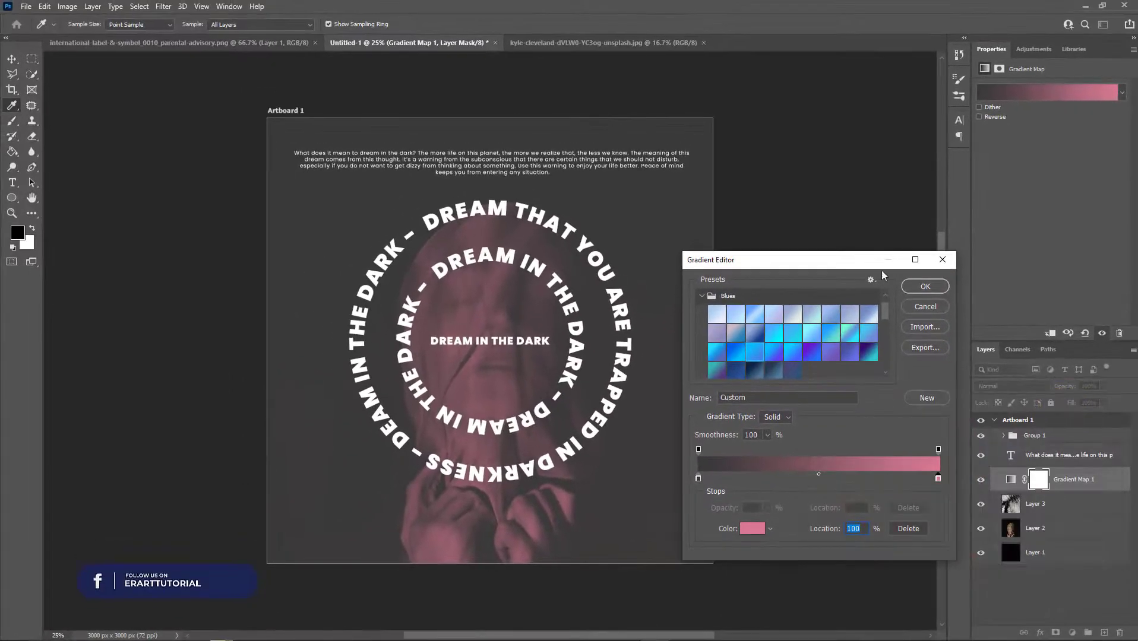
Accept the gradient colours and add a Brightness/Contrast adjustment above the gradient map with brightness -76 and contrast 36.
{"action": "left_click", "coordinate": [912, 291]}
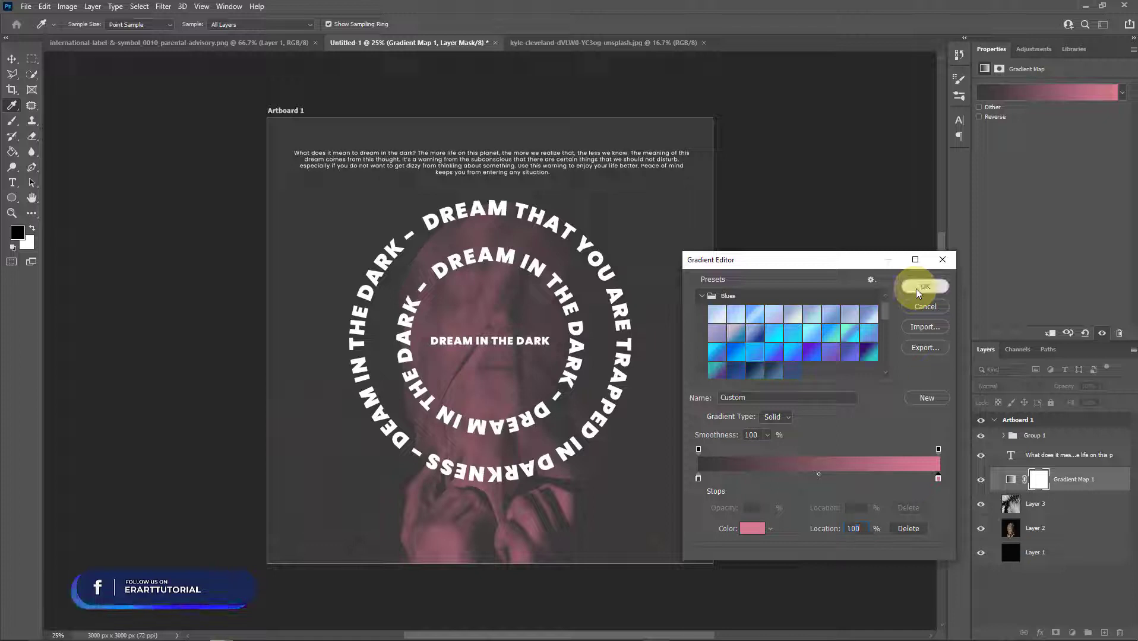
{"action": "left_click", "coordinate": [917, 289]}
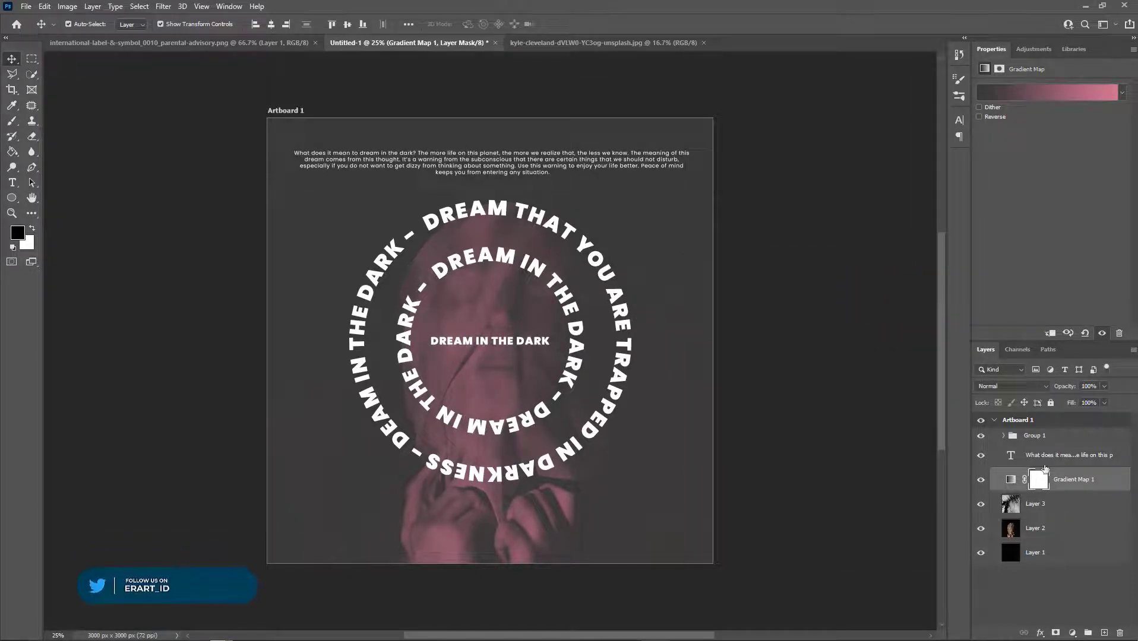
{"action": "left_click", "coordinate": [1066, 633]}
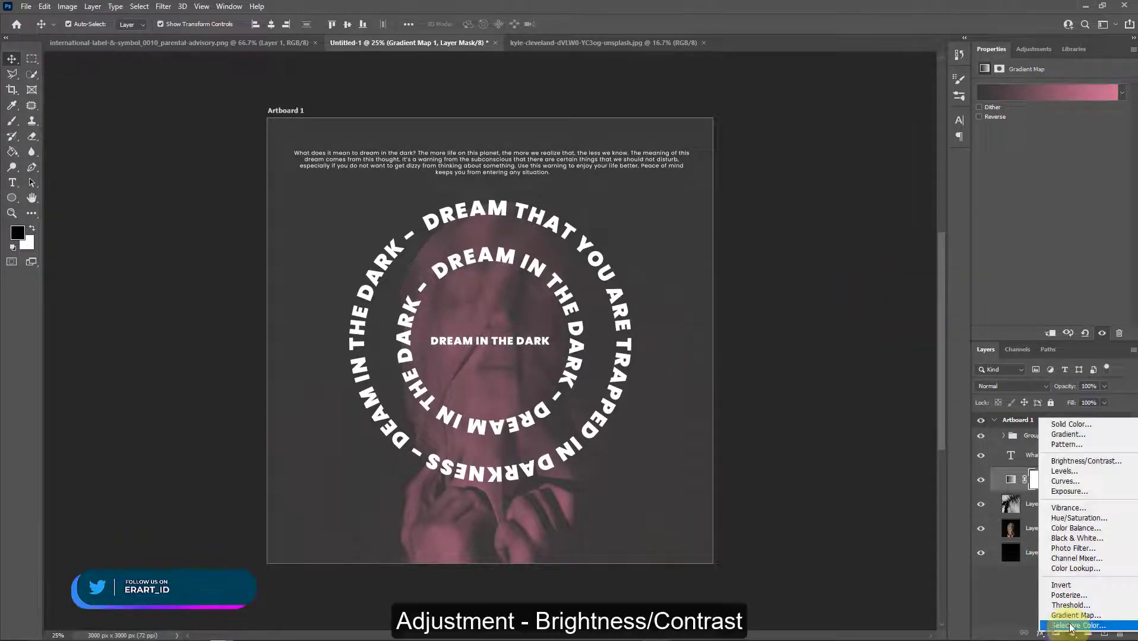
{"action": "left_click", "coordinate": [1067, 464]}
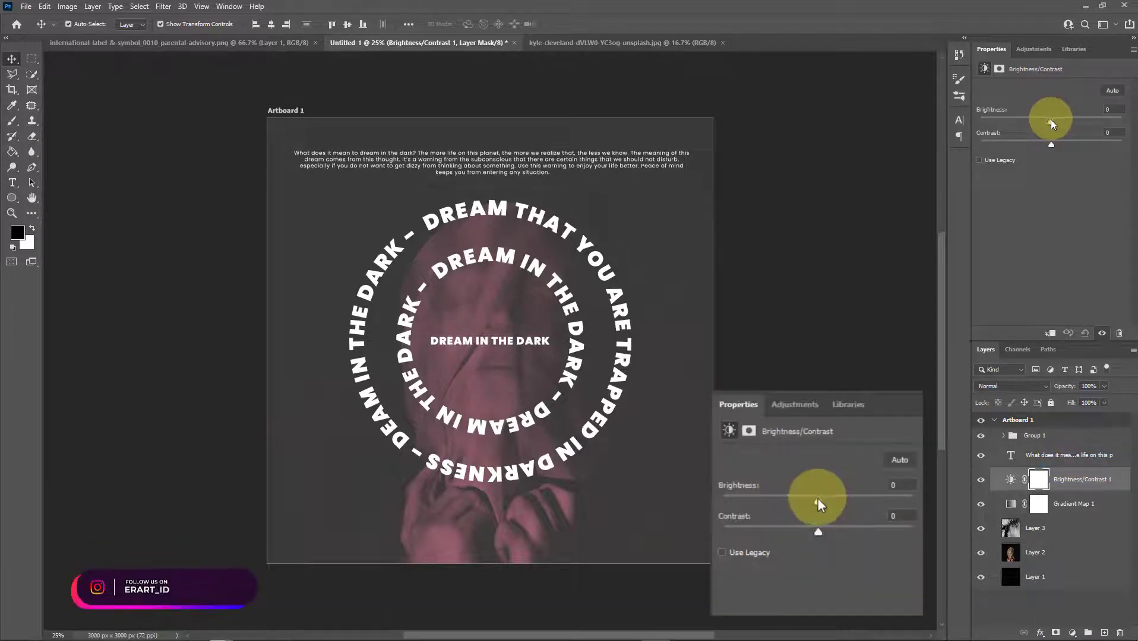
{"action": "left_click_drag", "start_coordinate": [1055, 121], "coordinate": [1078, 158]}
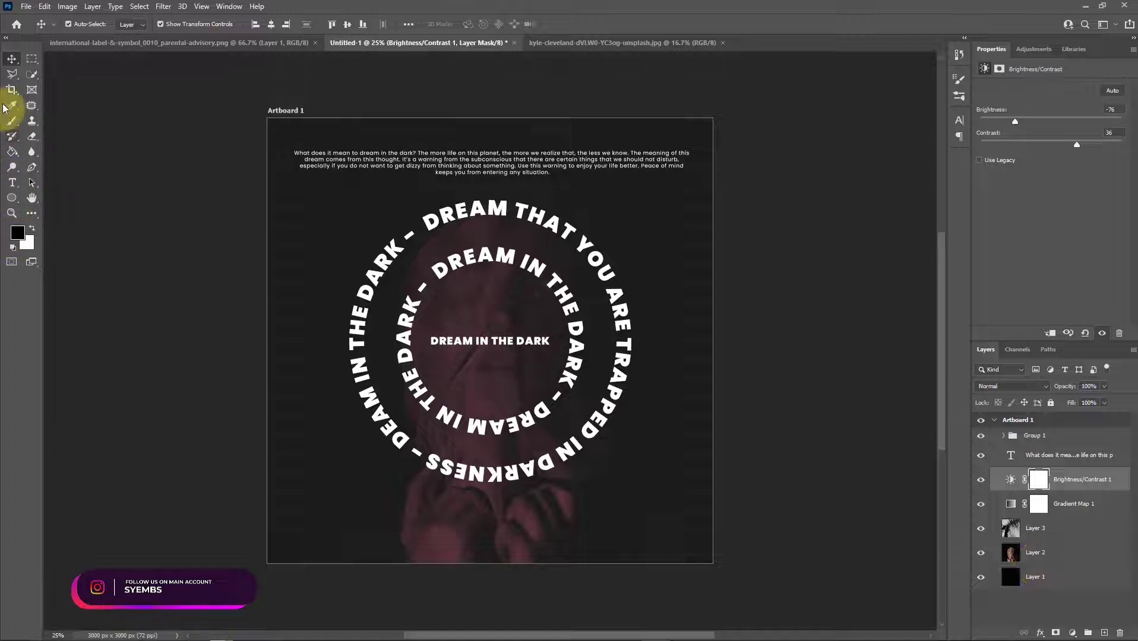
Try brightening the veiled face by painting black on the Brightness/Contrast mask with a 369 px brush at 100% opacity.
{"action": "left_click", "coordinate": [11, 122]}
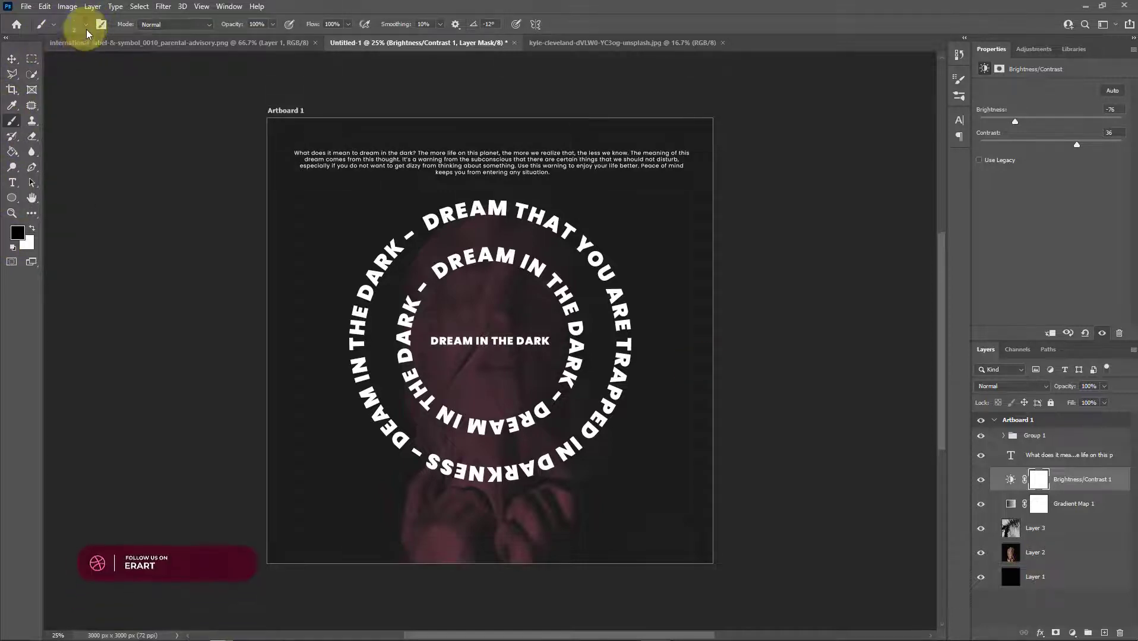
{"action": "left_click", "coordinate": [85, 25]}
{"action": "mouse_move", "coordinate": [67, 62]}
{"action": "left_mouse_down"}
{"action": "mouse_move", "coordinate": [106, 62]}
{"action": "mouse_move", "coordinate": [110, 89]}
{"action": "mouse_move", "coordinate": [89, 91]}
{"action": "mouse_move", "coordinate": [130, 63]}
{"action": "left_mouse_up"}
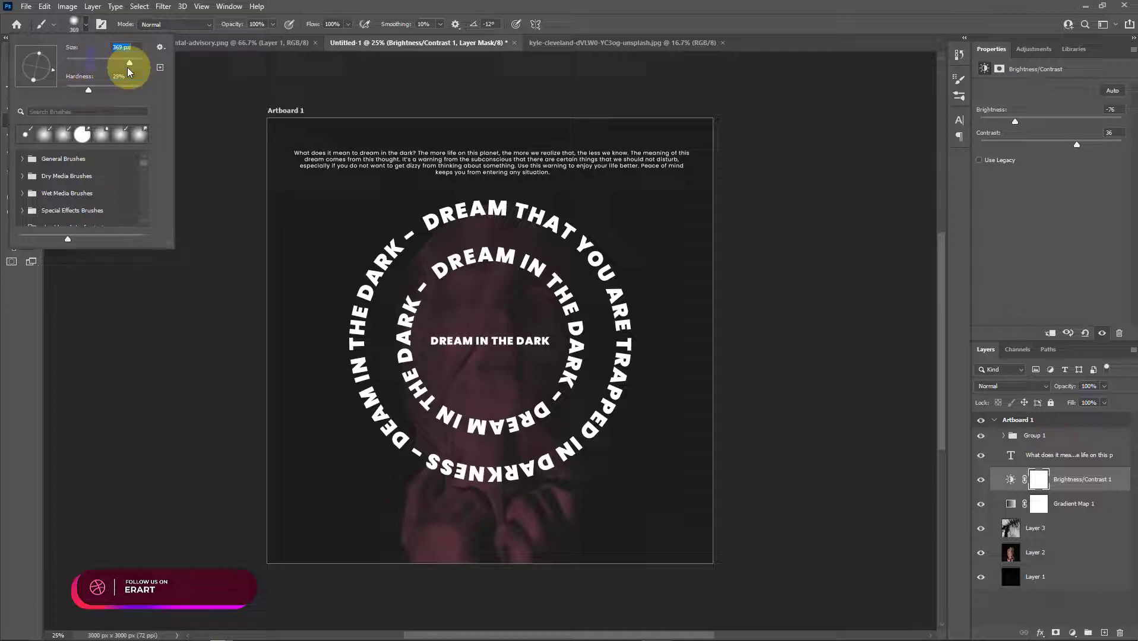
{"action": "left_click", "coordinate": [85, 25]}
{"action": "left_click_drag", "start_coordinate": [474, 313], "coordinate": [484, 342]}
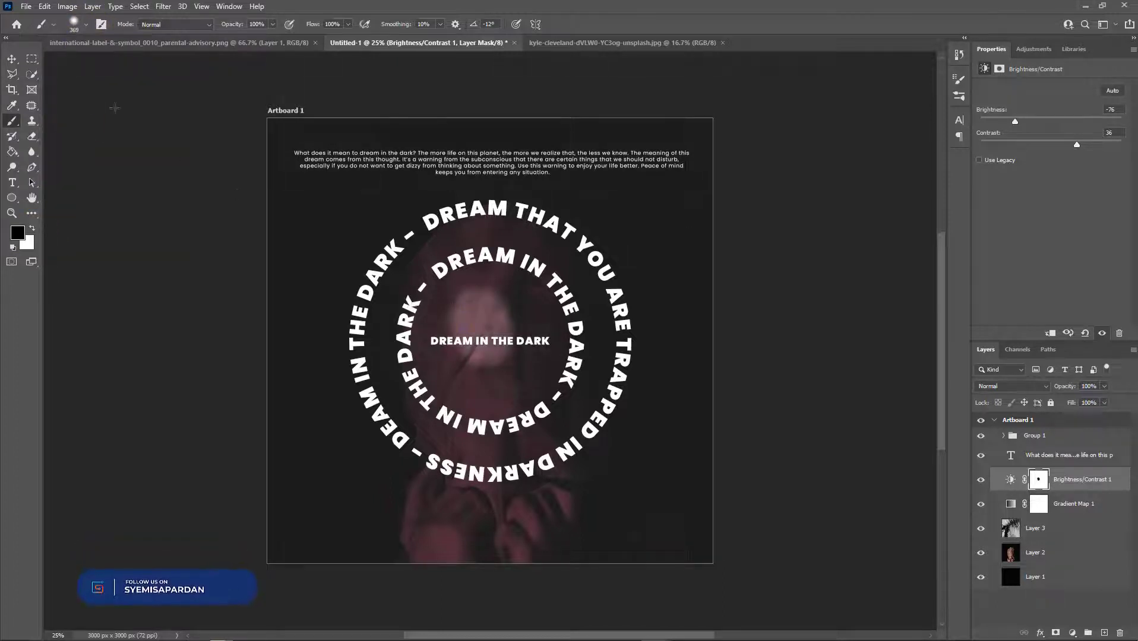
Undo the mask stroke and set the brush to 33% opacity and a size of 1102 px.
{"action": "left_click", "coordinate": [274, 24]}
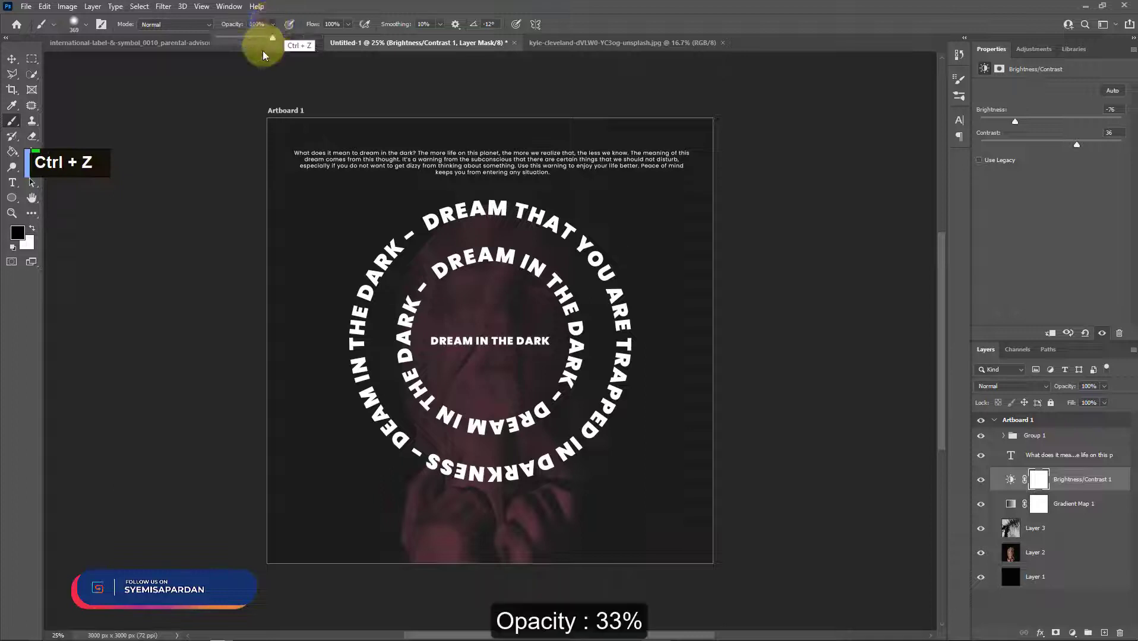
{"action": "left_click_drag", "start_coordinate": [273, 38], "coordinate": [235, 38]}
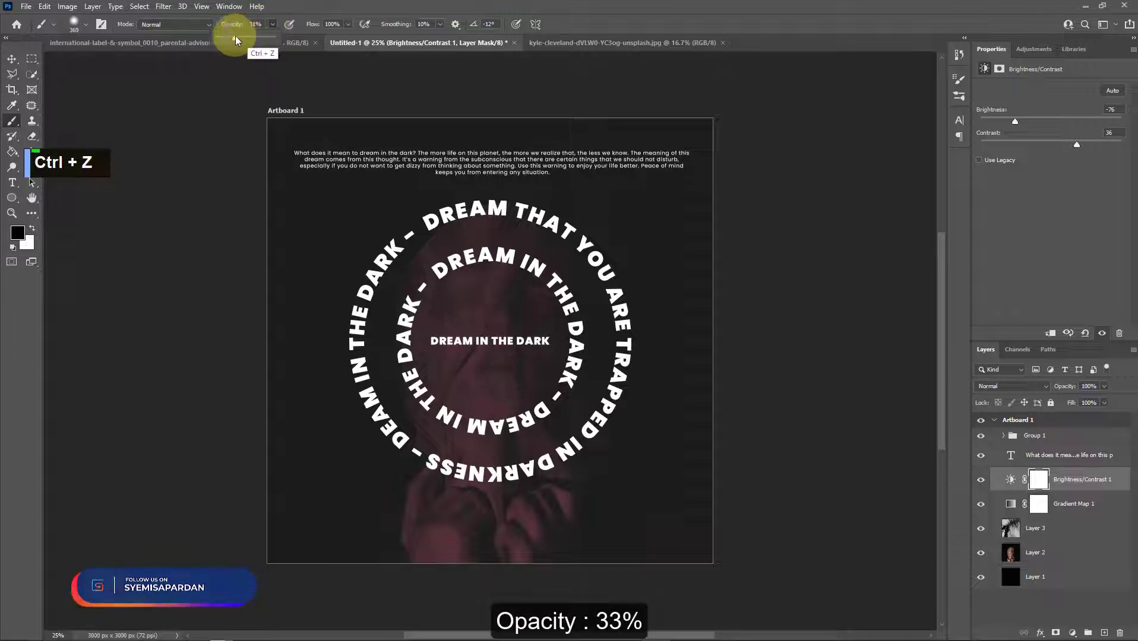
{"action": "left_click", "coordinate": [274, 25]}
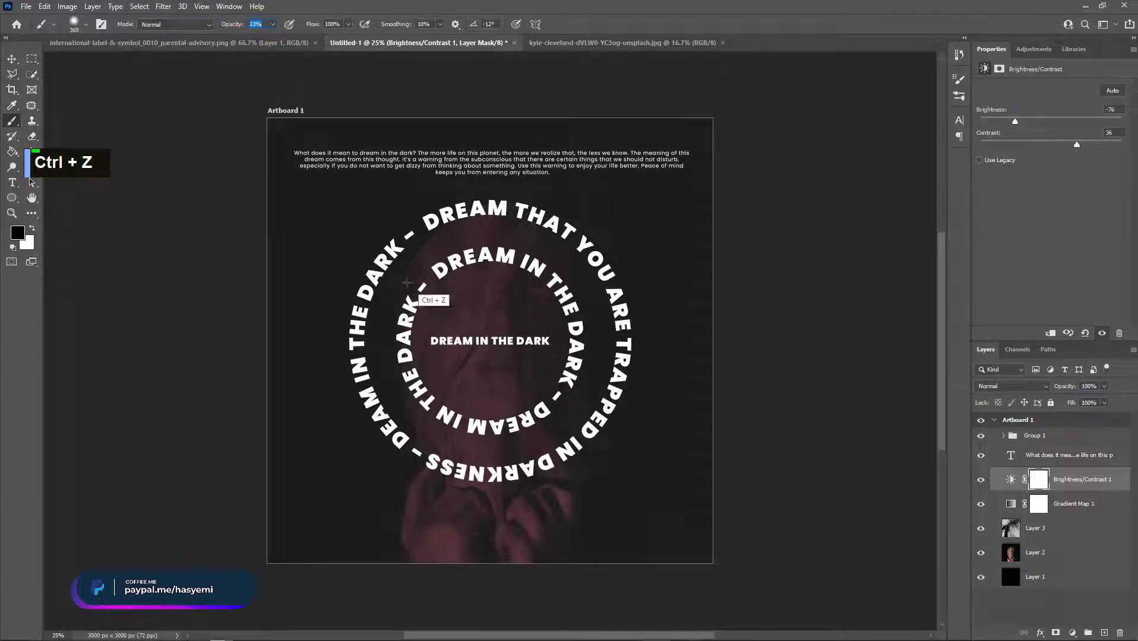
{"action": "left_click", "coordinate": [86, 24]}
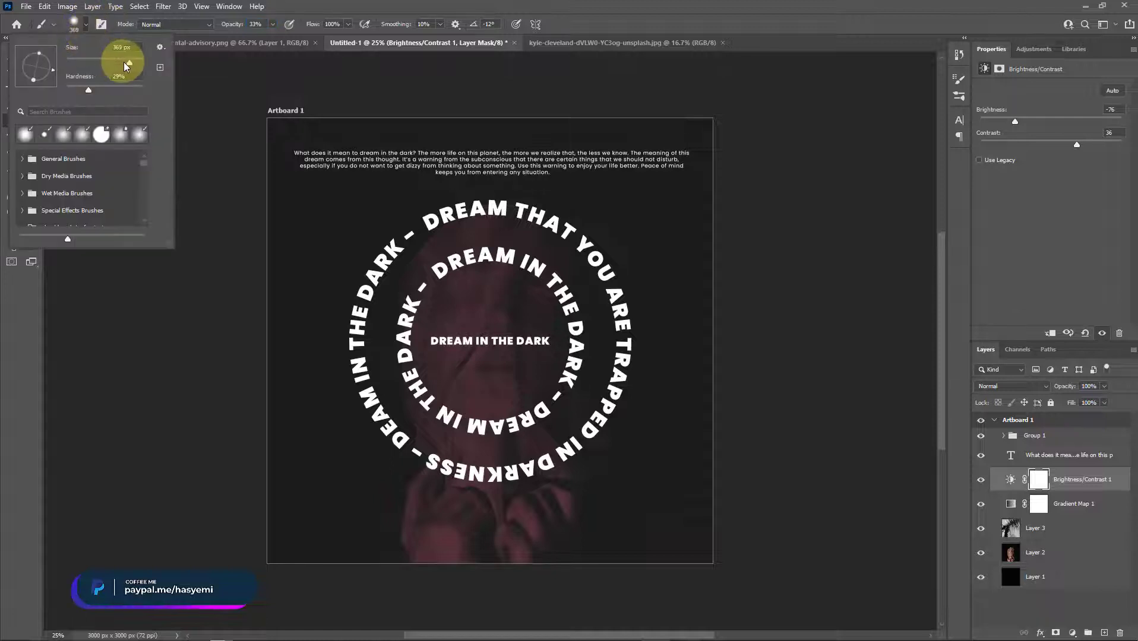
{"action": "left_click_drag", "start_coordinate": [137, 64], "coordinate": [132, 64]}
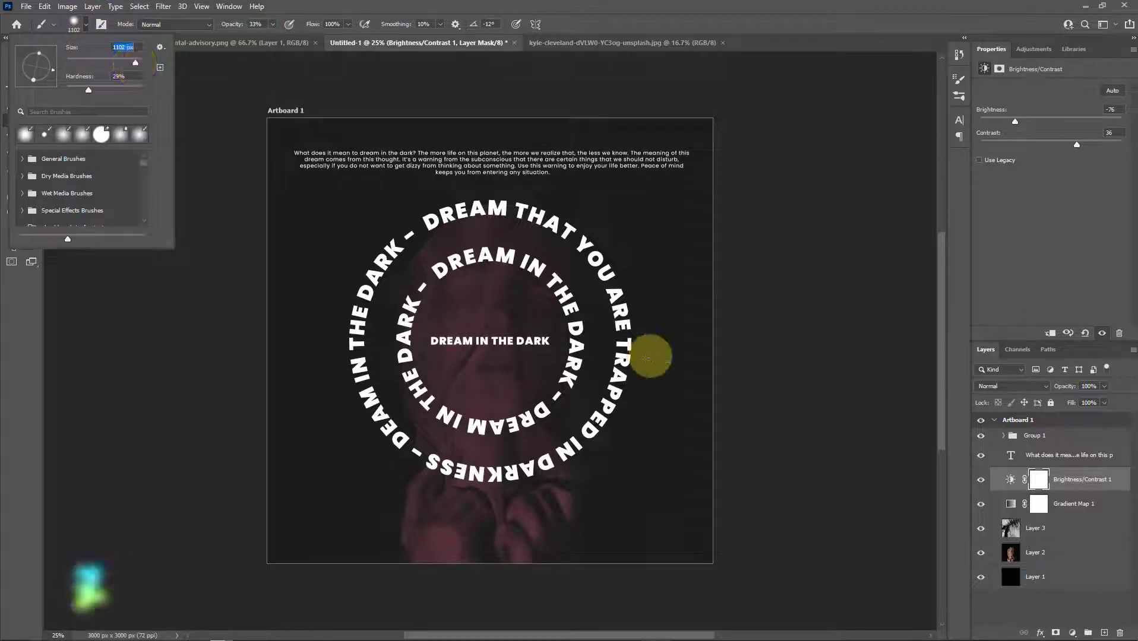
Dab black softly over the face and parts of the background on the Brightness/Contrast mask, undoing unwanted dabs.
{"action": "left_click", "coordinate": [445, 348]}
{"action": "left_click", "coordinate": [489, 340]}
{"action": "left_click", "coordinate": [498, 242]}
{"action": "left_click", "coordinate": [606, 368]}
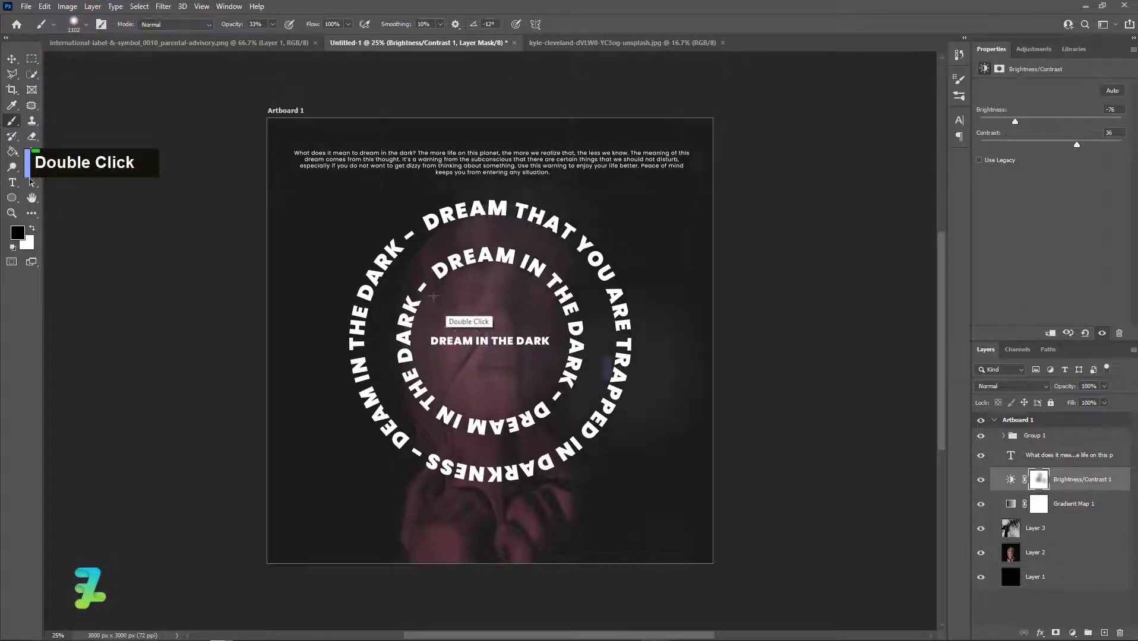
{"action": "left_click", "coordinate": [250, 438]}
{"action": "left_click", "coordinate": [567, 555]}
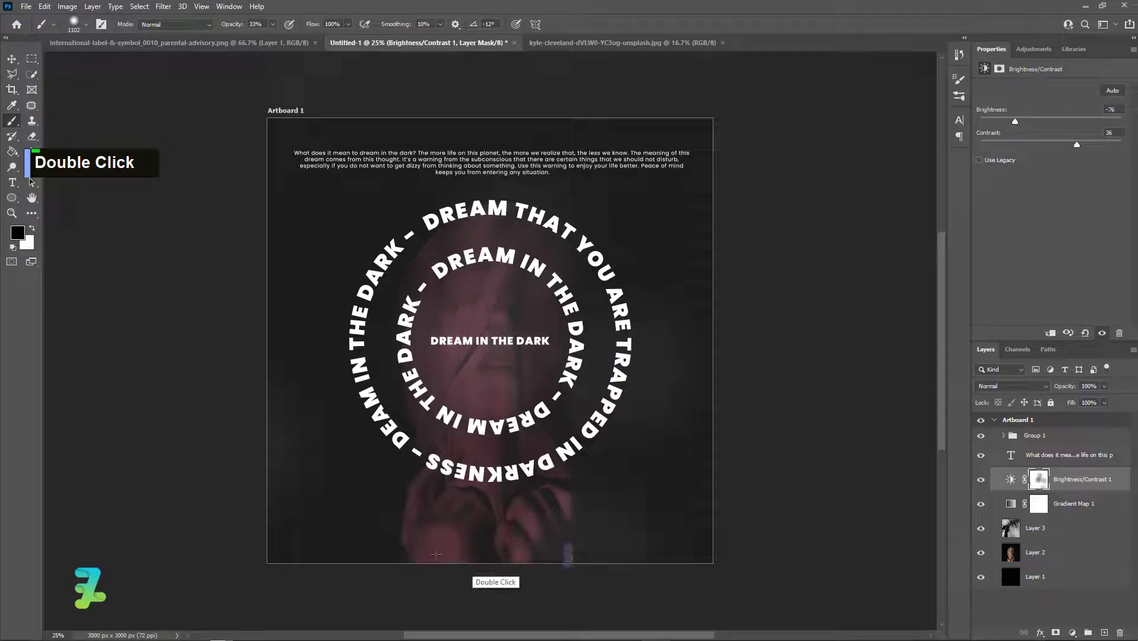
{"action": "left_click", "coordinate": [295, 205]}
{"action": "key", "text": "ctrl+z"}
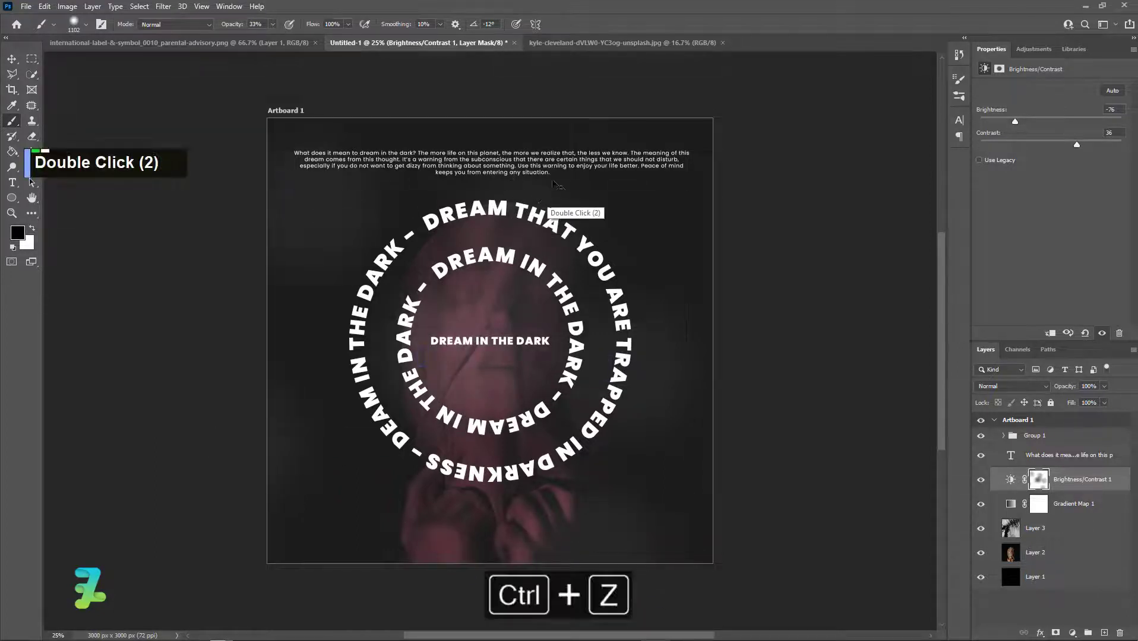
{"action": "left_click", "coordinate": [330, 148]}
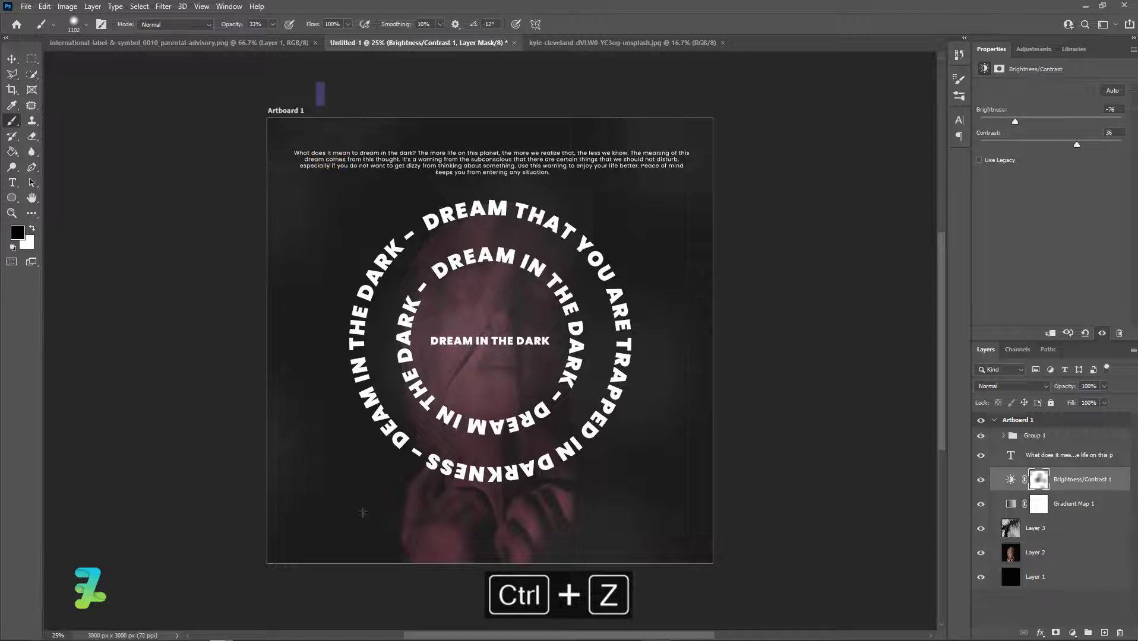
{"action": "left_click", "coordinate": [350, 522]}
{"action": "key", "text": "ctrl+z"}
{"action": "key", "text": "ctrl+z"}
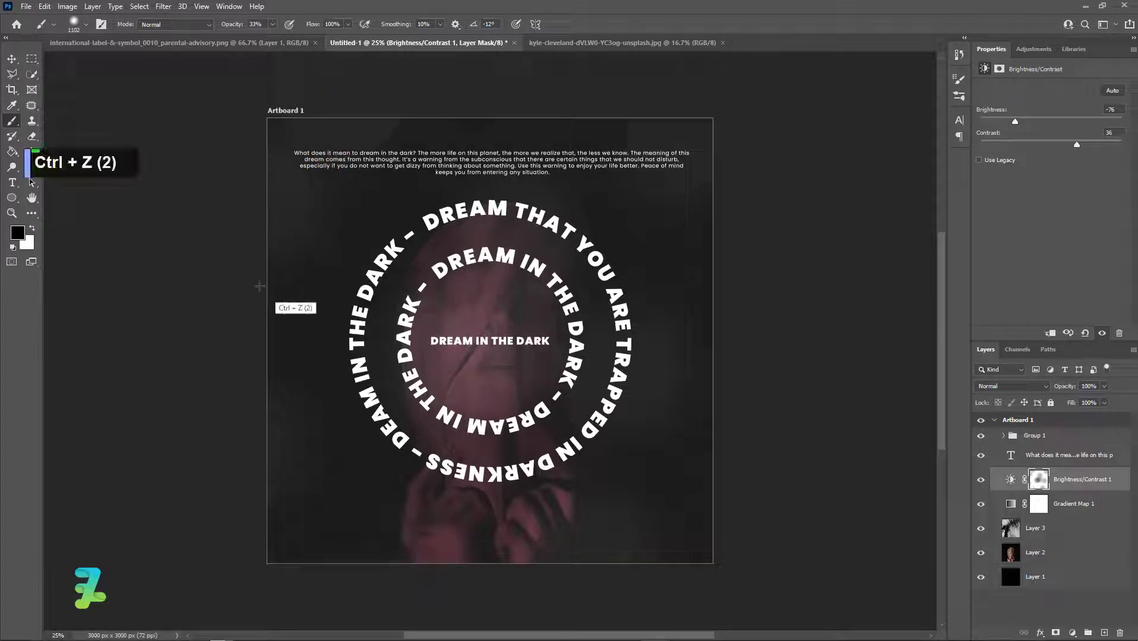
{"action": "left_click", "coordinate": [248, 290]}
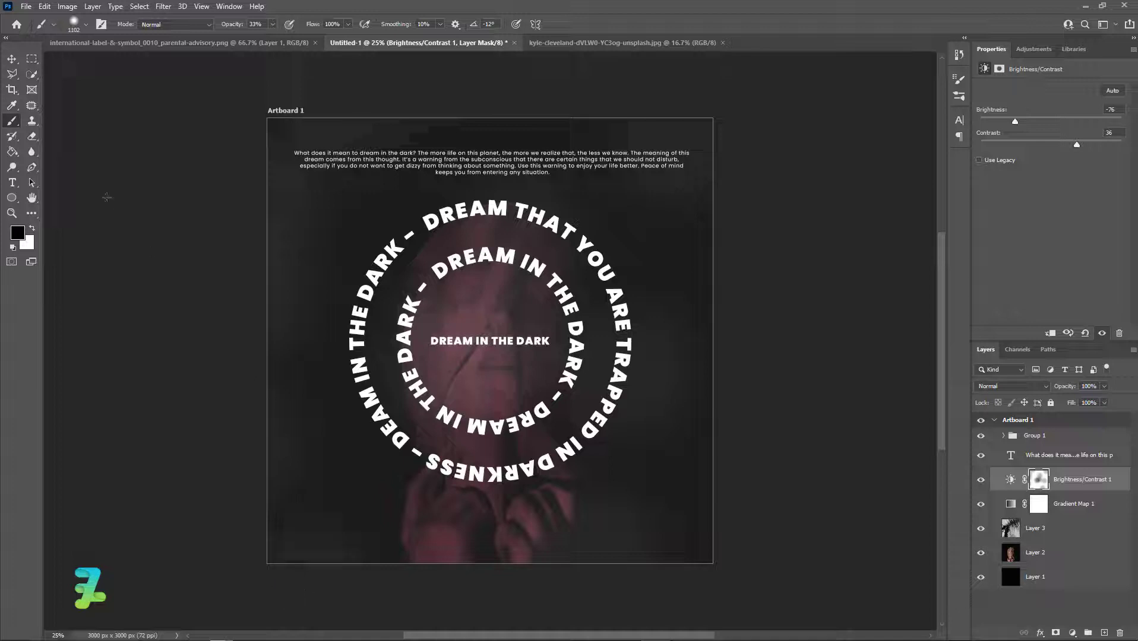
Float the parental advisory document in its own window, clear of the cover artwork.
{"action": "left_click", "coordinate": [11, 59]}
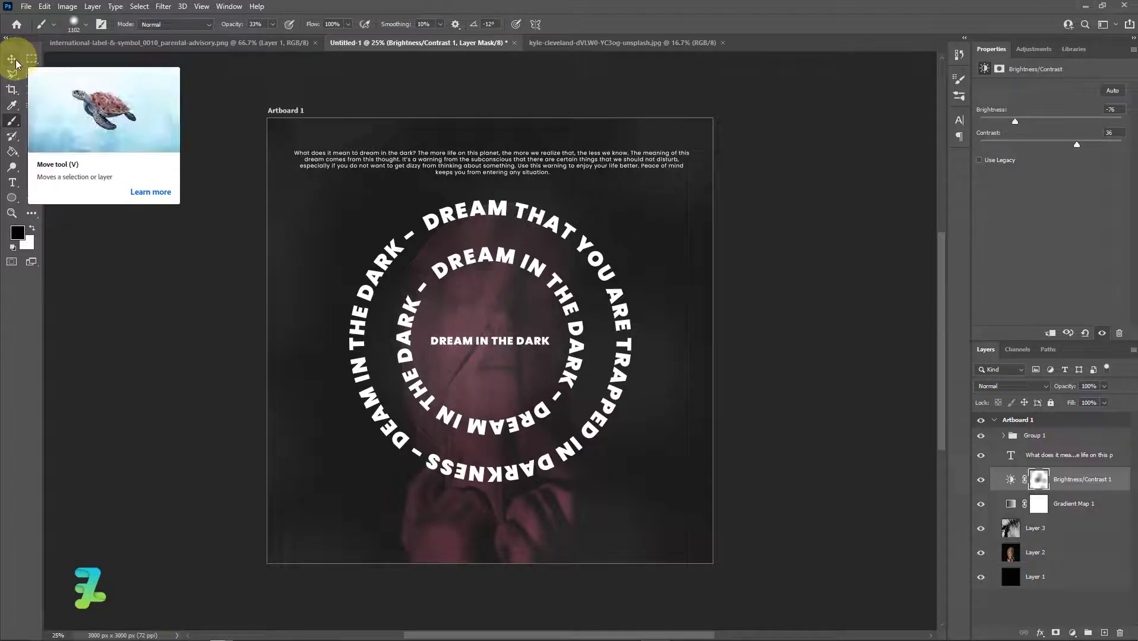
{"action": "left_click", "coordinate": [191, 246]}
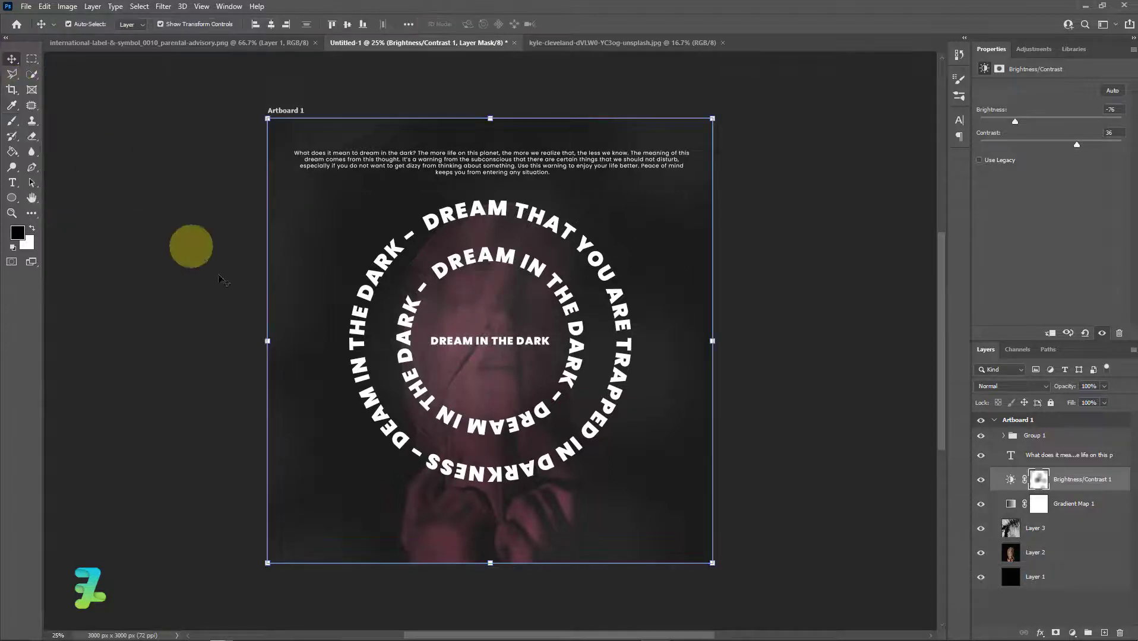
{"action": "left_click", "coordinate": [115, 45]}
{"action": "right_click", "coordinate": [116, 45]}
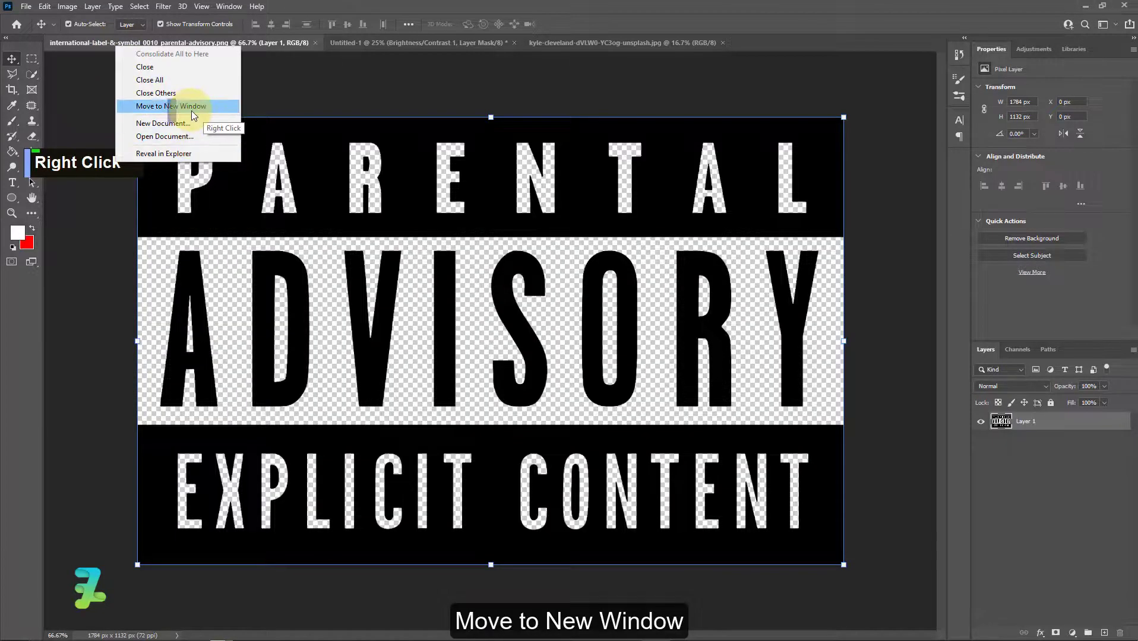
{"action": "left_click", "coordinate": [191, 111]}
{"action": "left_click_drag", "start_coordinate": [262, 39], "coordinate": [884, 373]}
Copy the parental advisory label into the cover, dock its document again and return to the cover.
{"action": "left_click_drag", "start_coordinate": [778, 413], "coordinate": [442, 501]}
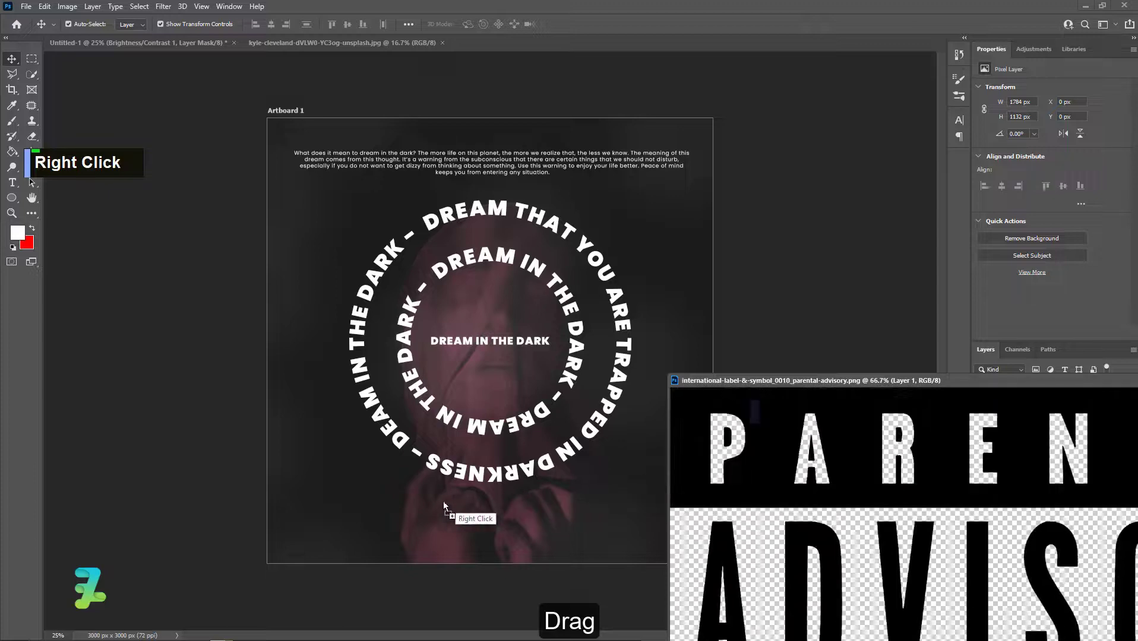
{"action": "left_click_drag", "start_coordinate": [950, 379], "coordinate": [668, 49]}
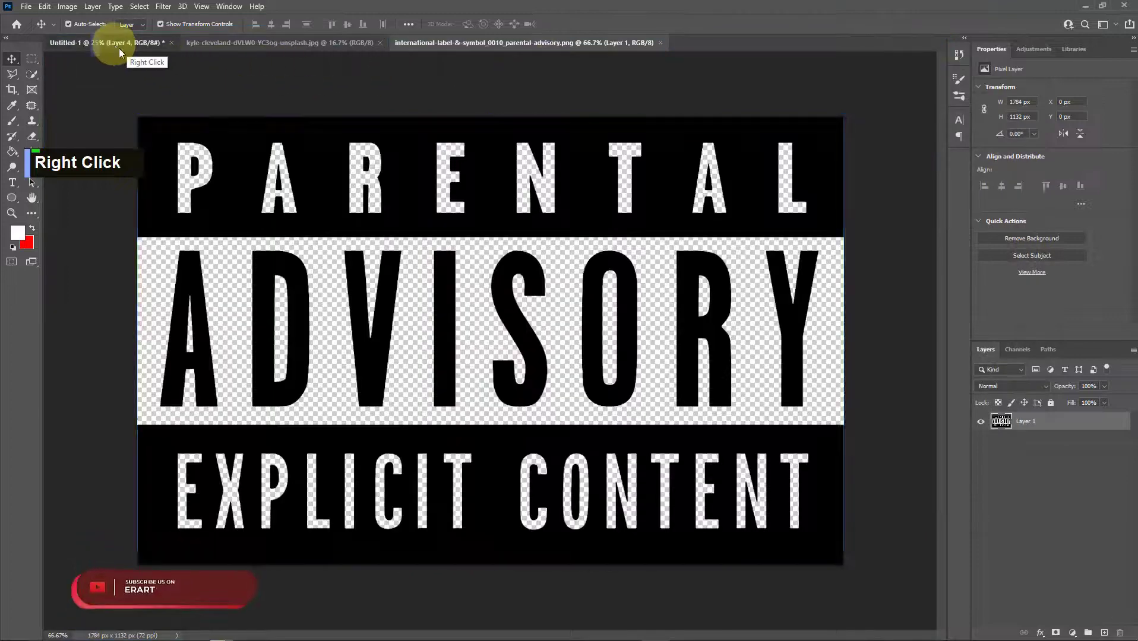
{"action": "left_click", "coordinate": [120, 45]}
Scale the advisory label to about 21% (376 x 239 px) and centre it horizontally below the text rings.
{"action": "left_click_drag", "start_coordinate": [600, 512], "coordinate": [571, 406]}
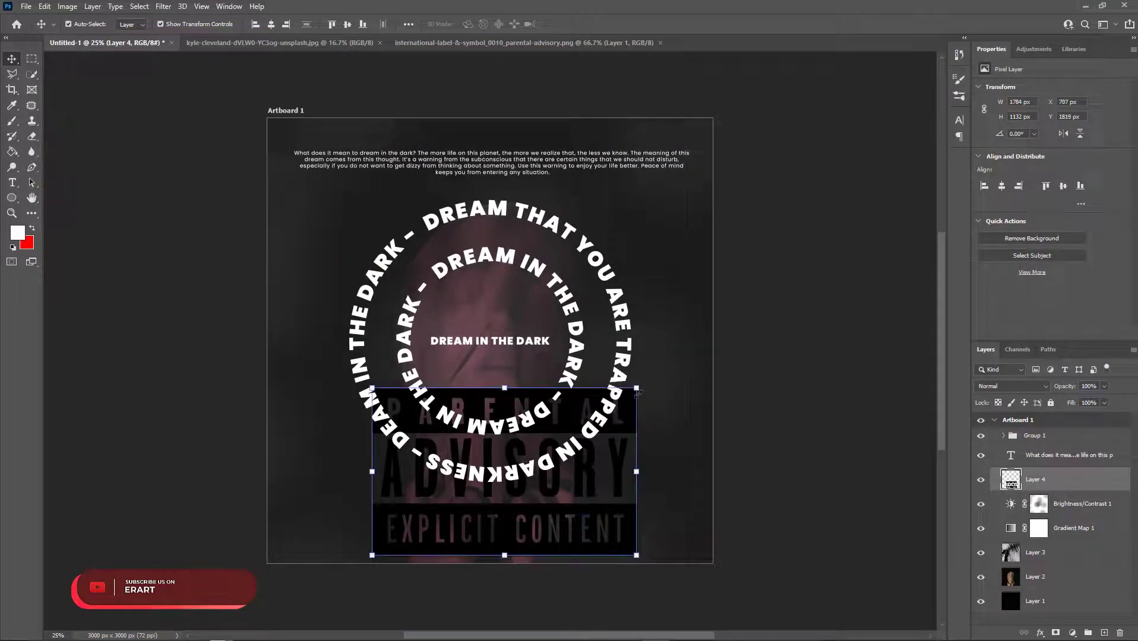
{"action": "left_click_drag", "start_coordinate": [637, 390], "coordinate": [393, 475]}
{"action": "left_click_drag", "start_coordinate": [400, 537], "coordinate": [490, 531]}
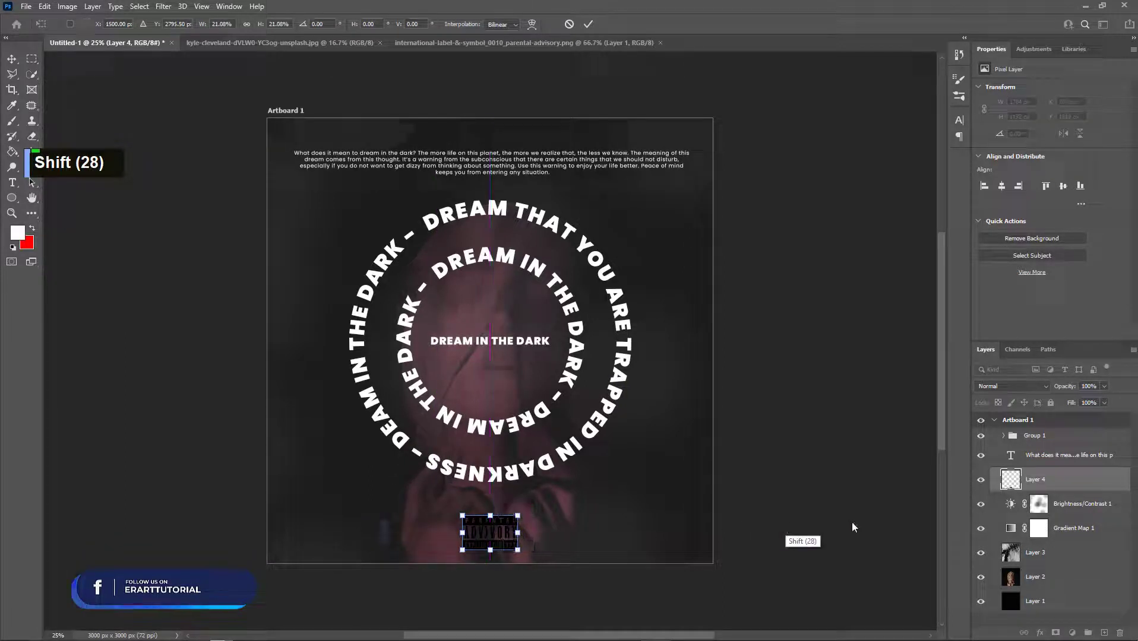
Apply a white #ffffff Color Overlay to the parental advisory label on Layer 4.
{"action": "double_click", "coordinate": [1074, 480]}
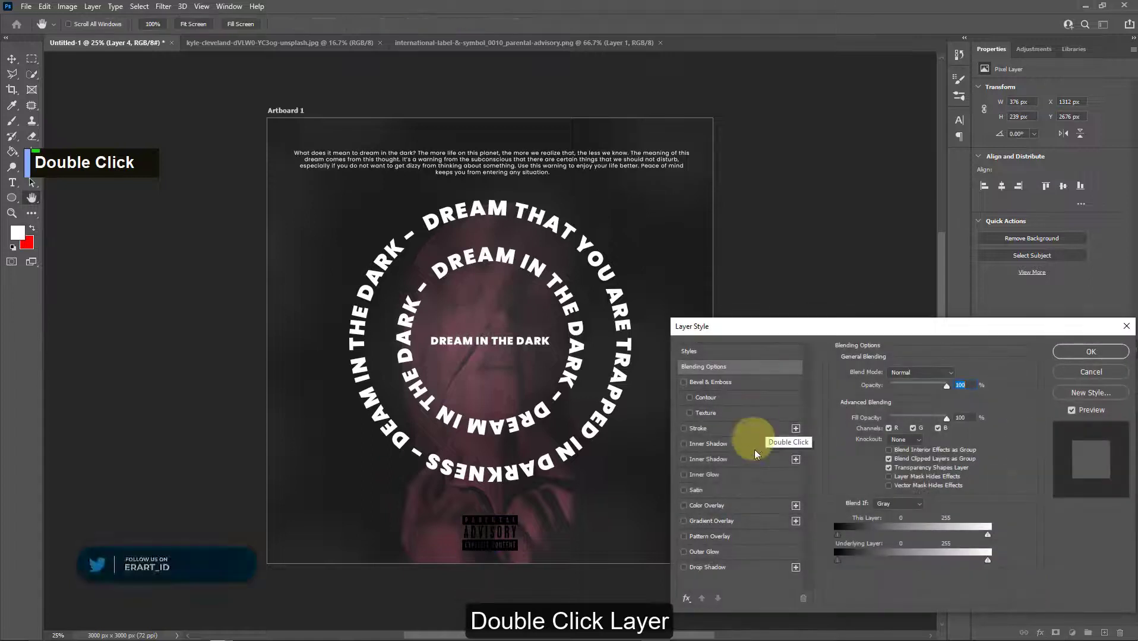
{"action": "left_click", "coordinate": [684, 506]}
{"action": "left_click", "coordinate": [708, 508]}
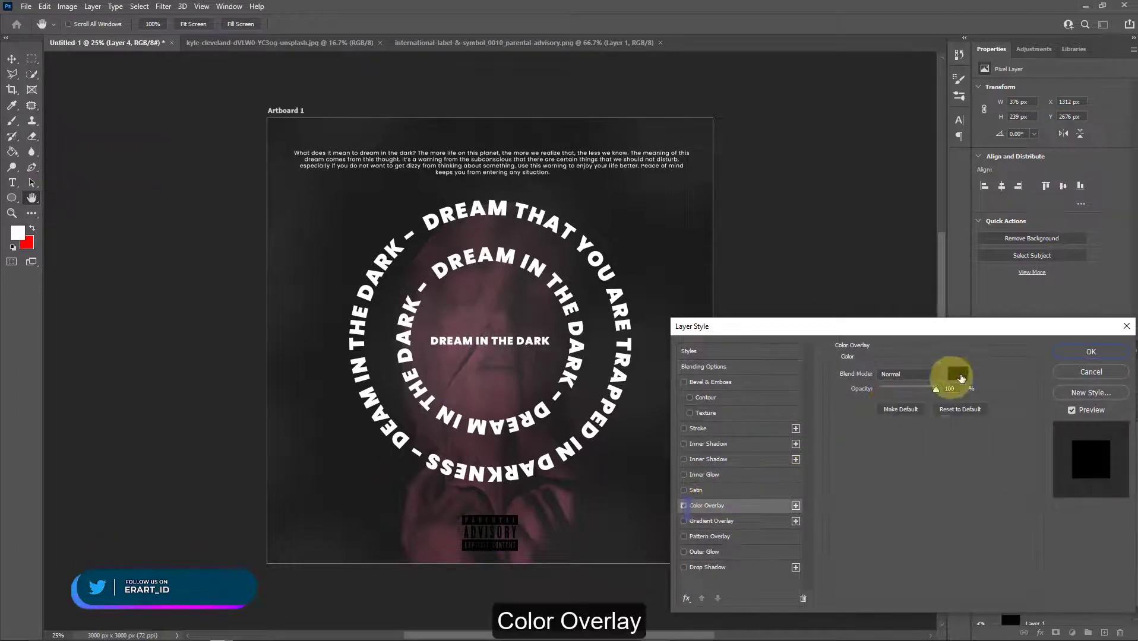
{"action": "left_click", "coordinate": [956, 375]}
{"action": "type", "text": "ffffff"}
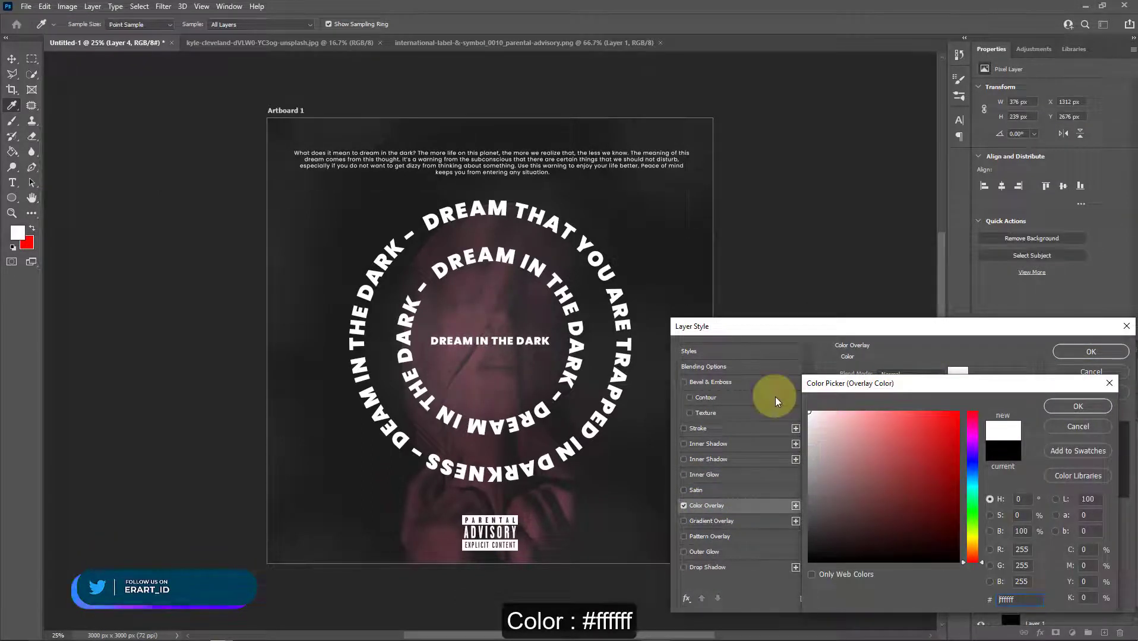
{"action": "left_click", "coordinate": [1071, 406]}
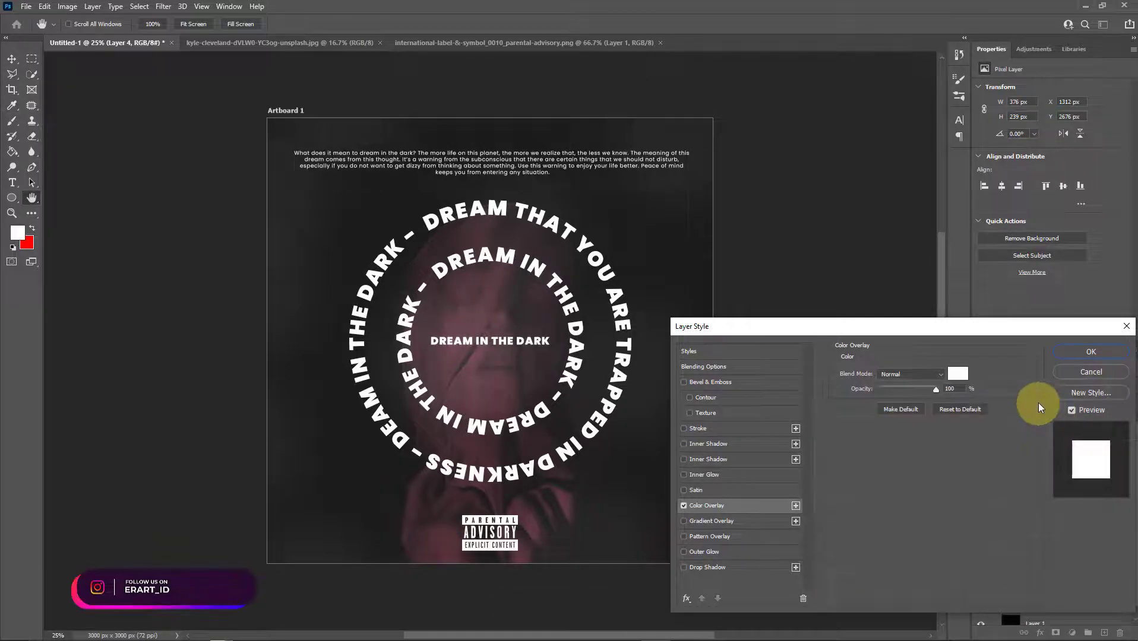
{"action": "left_click", "coordinate": [1090, 353]}
Move the parental advisory label slightly higher beneath the text rings and deselect it.
{"action": "left_click", "coordinate": [915, 387]}
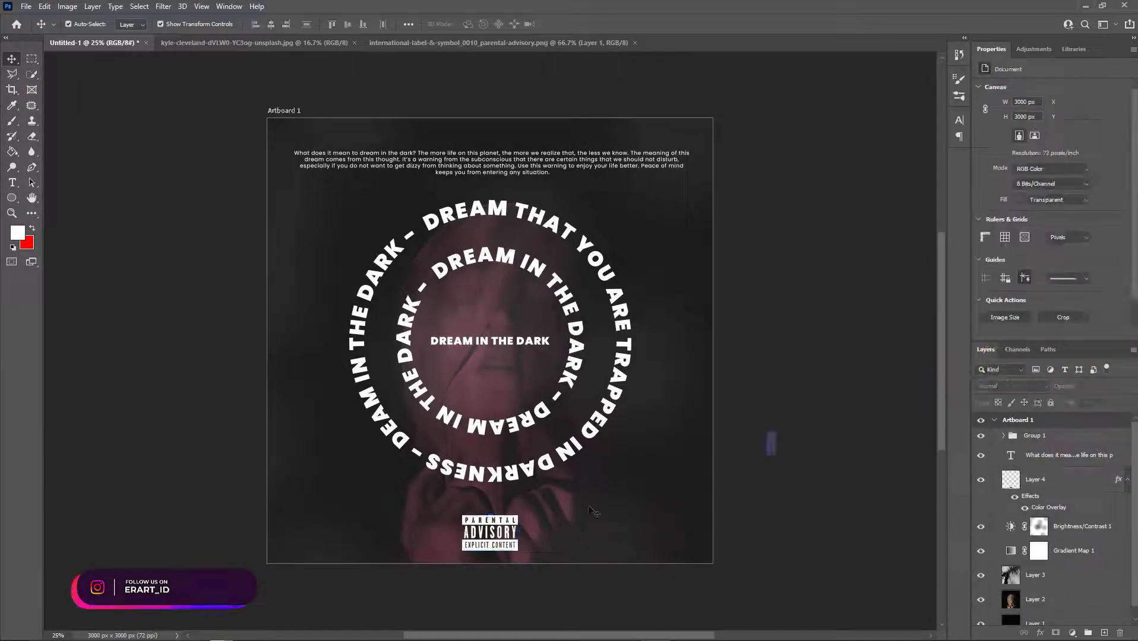
{"action": "left_click_drag", "start_coordinate": [507, 515], "coordinate": [507, 514]}
{"action": "left_click", "coordinate": [772, 481]}
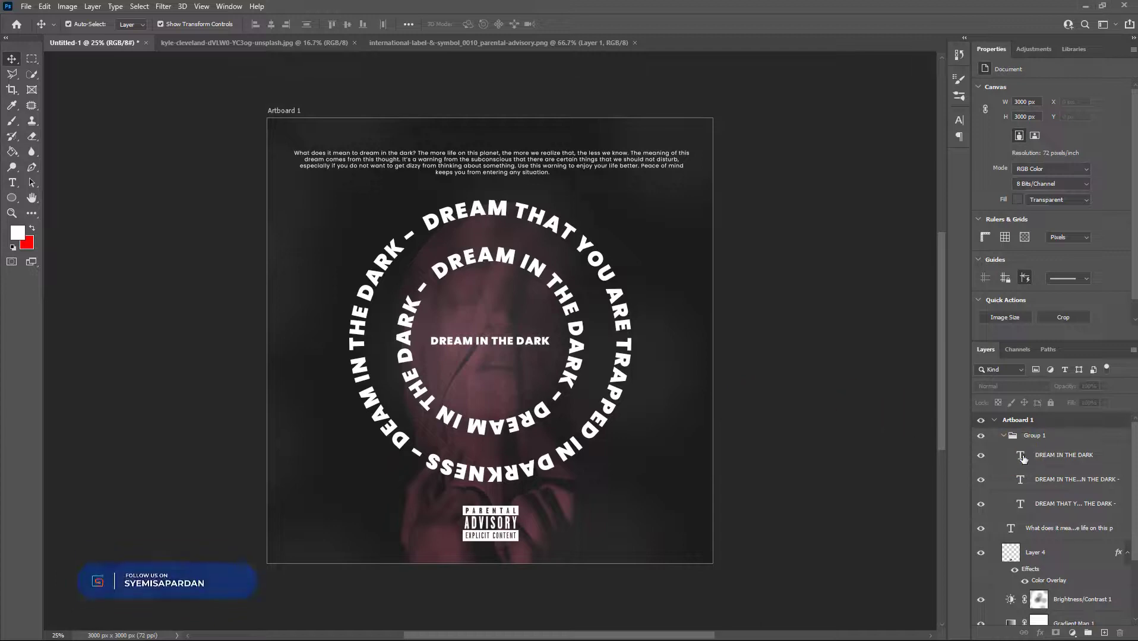
Change the font of the straight DREAM IN THE DARK title in the centre of the rings to Fabiana.
{"action": "double_click", "coordinate": [1021, 456]}
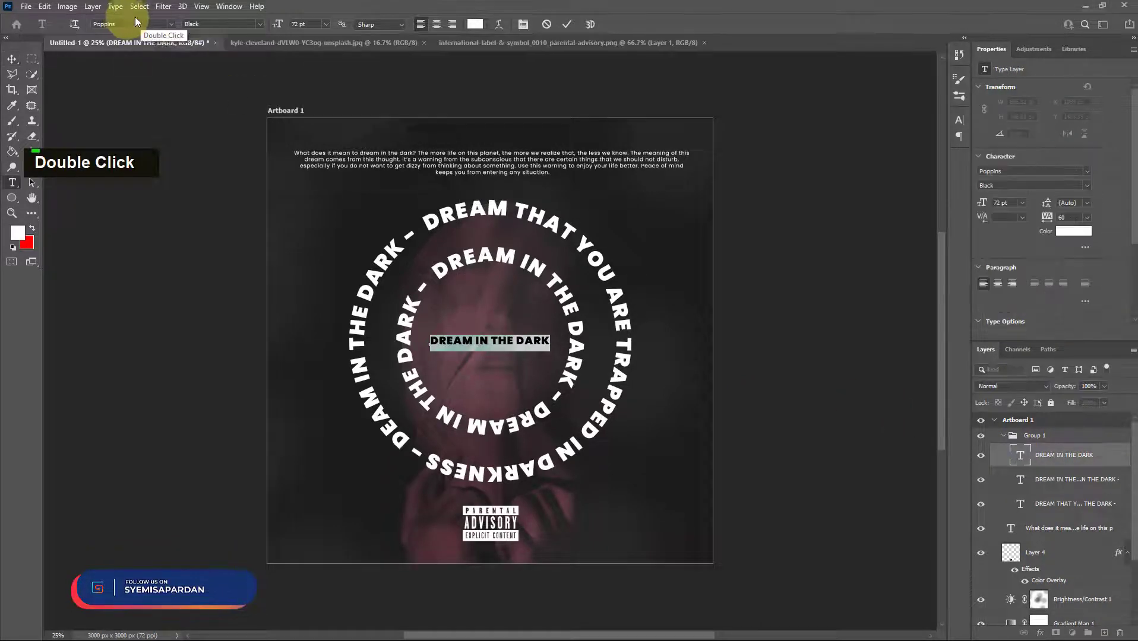
{"action": "left_click", "coordinate": [171, 23]}
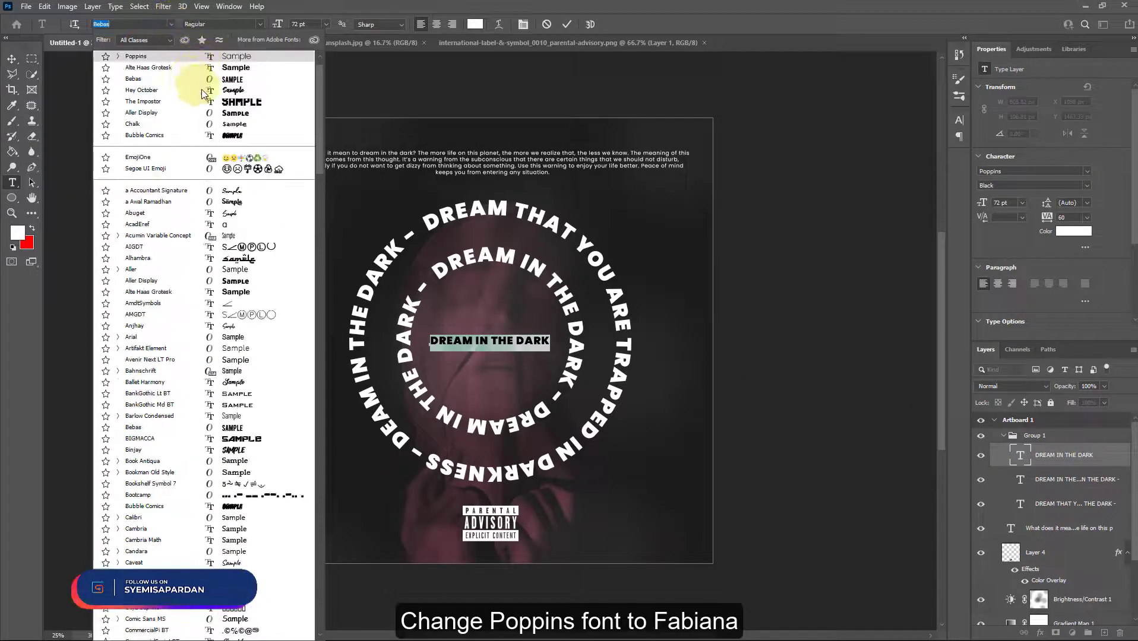
{"action": "scroll", "coordinate": [165, 70], "scroll_direction": "up", "scroll_amount": 4}
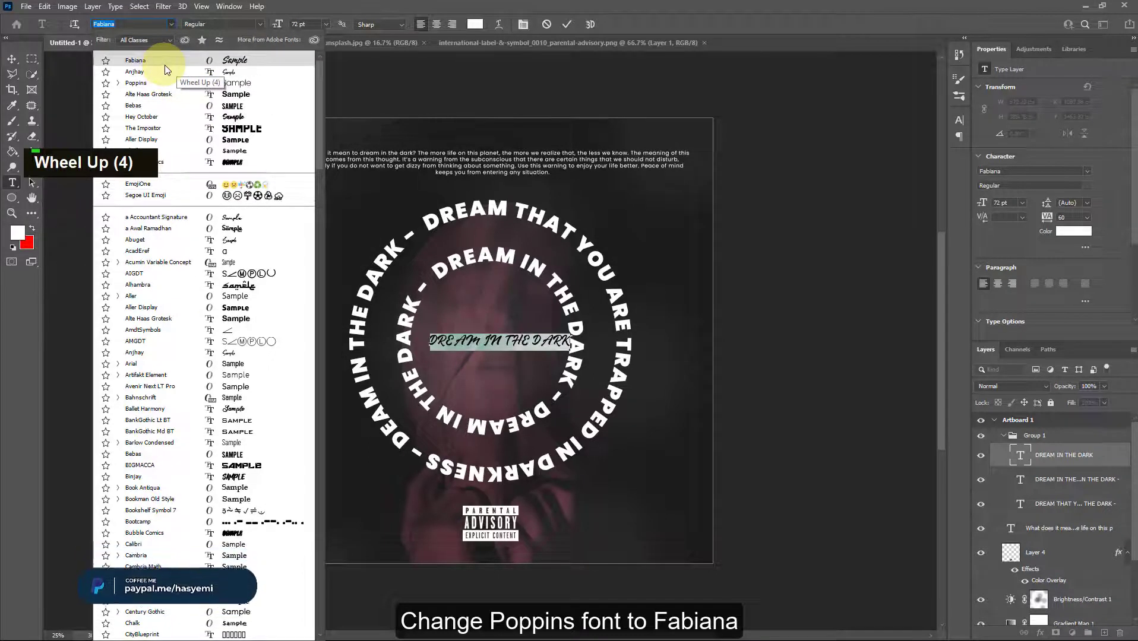
{"action": "left_click", "coordinate": [164, 64]}
Retype the central title in mixed case as "Dream in The Dark".
{"action": "key", "text": "ctrl+a"}
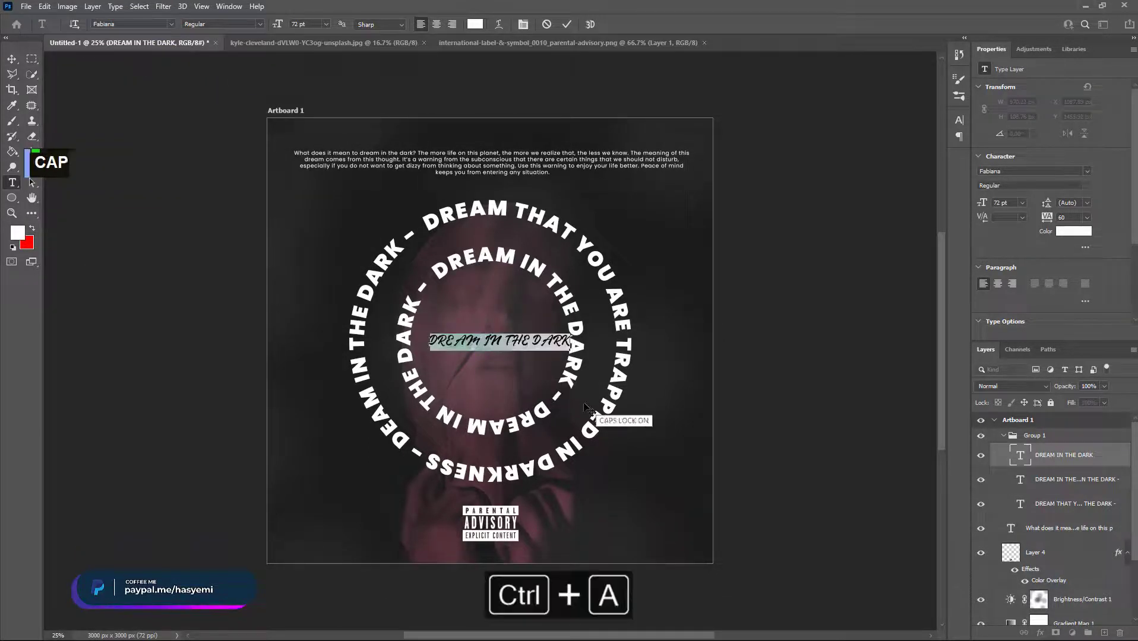
{"action": "type", "text": "Dream in the "}
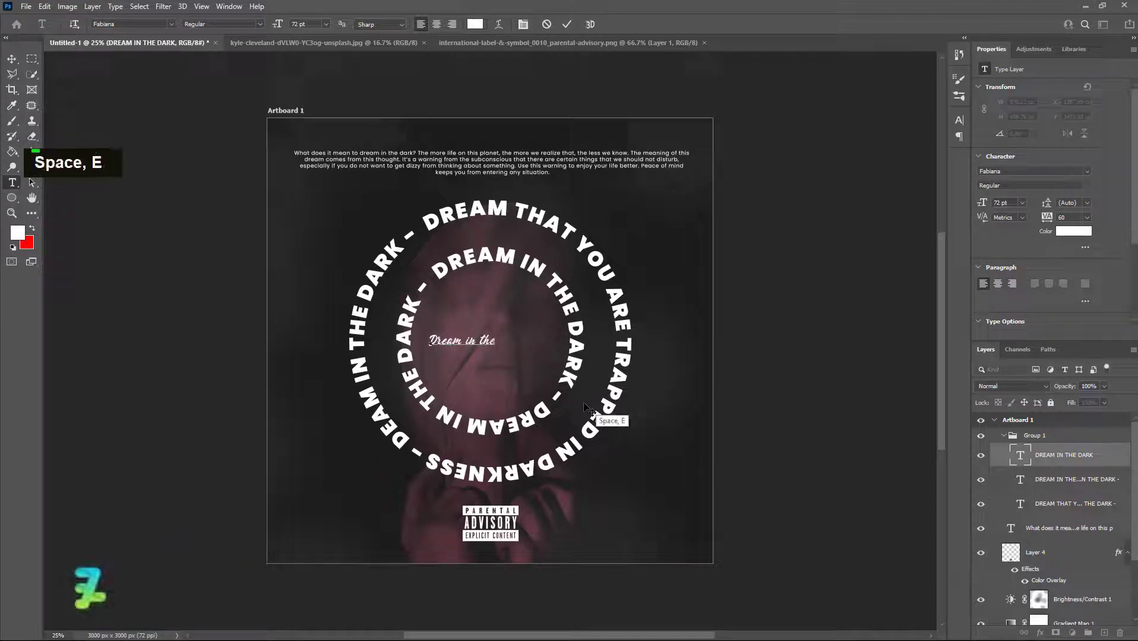
{"action": "type", "text": "Dark"}
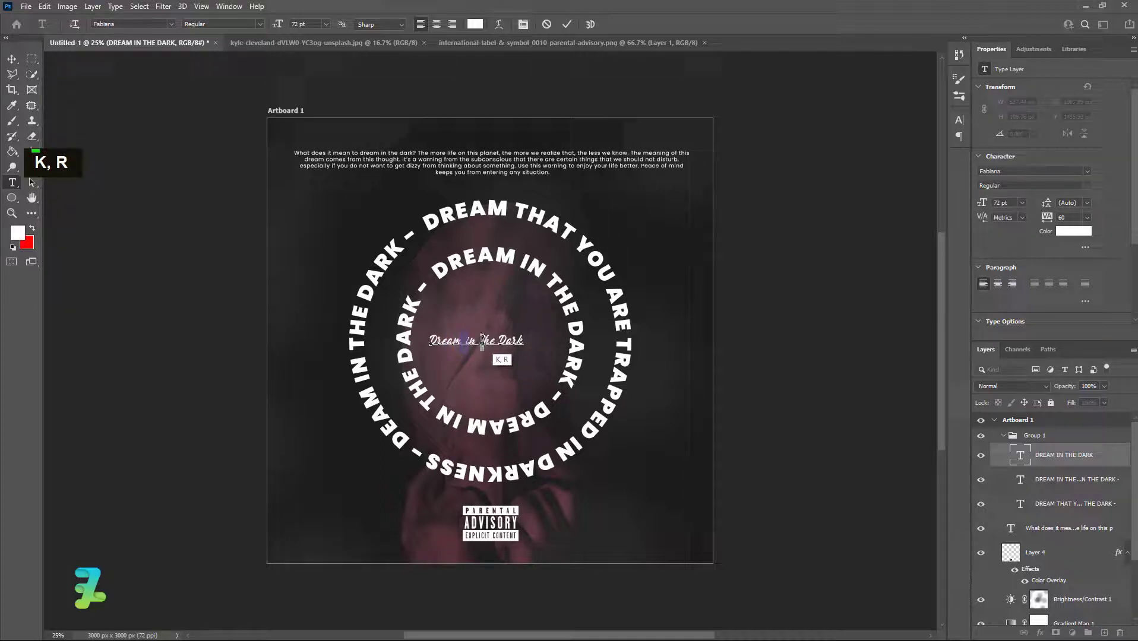
{"action": "key", "text": "Caps_Lock"}
{"action": "type", "text": "T"}
{"action": "key", "text": "Caps_Lock"}
Colour the whole script title red, set its size to 300 pt and move it across the middle of the rings.
{"action": "key", "text": "ctrl+a"}
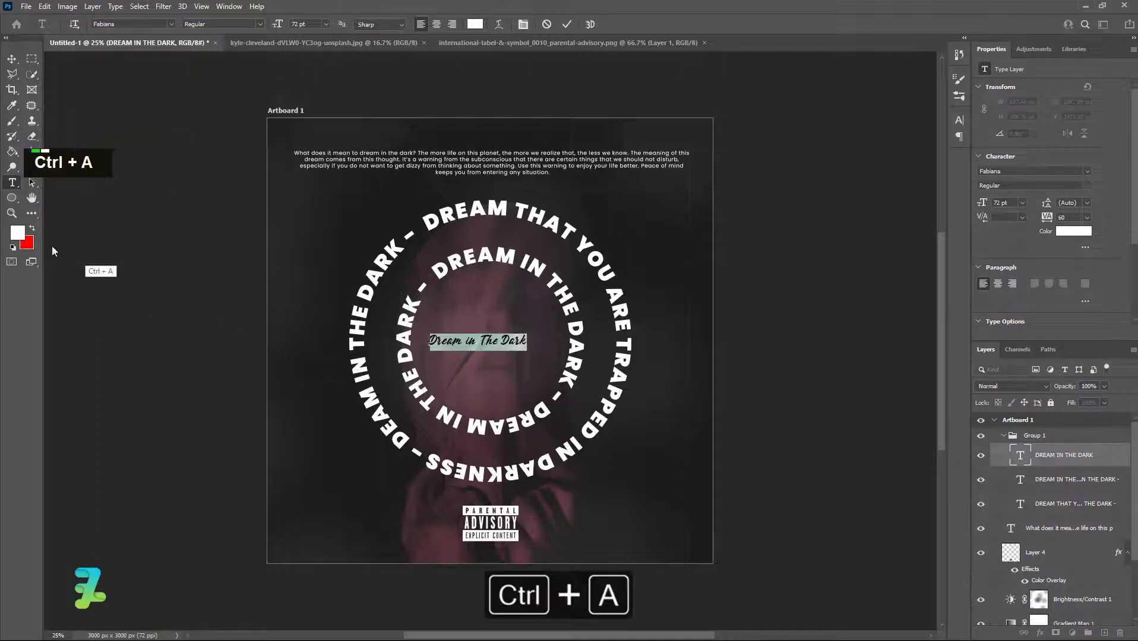
{"action": "left_click", "coordinate": [24, 230]}
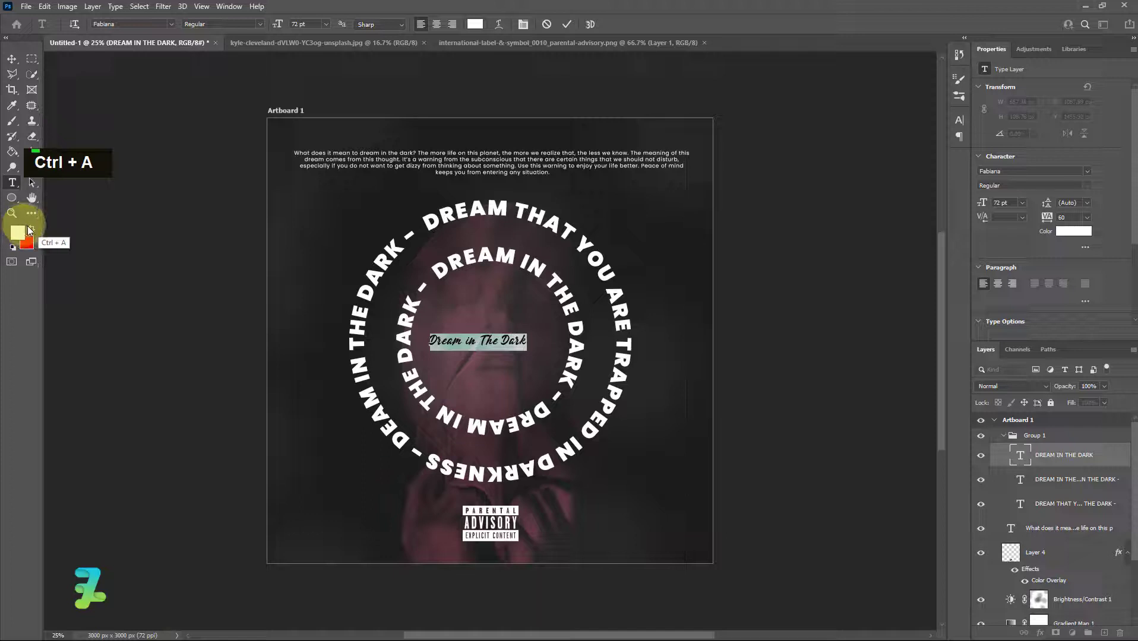
{"action": "left_click", "coordinate": [296, 25]}
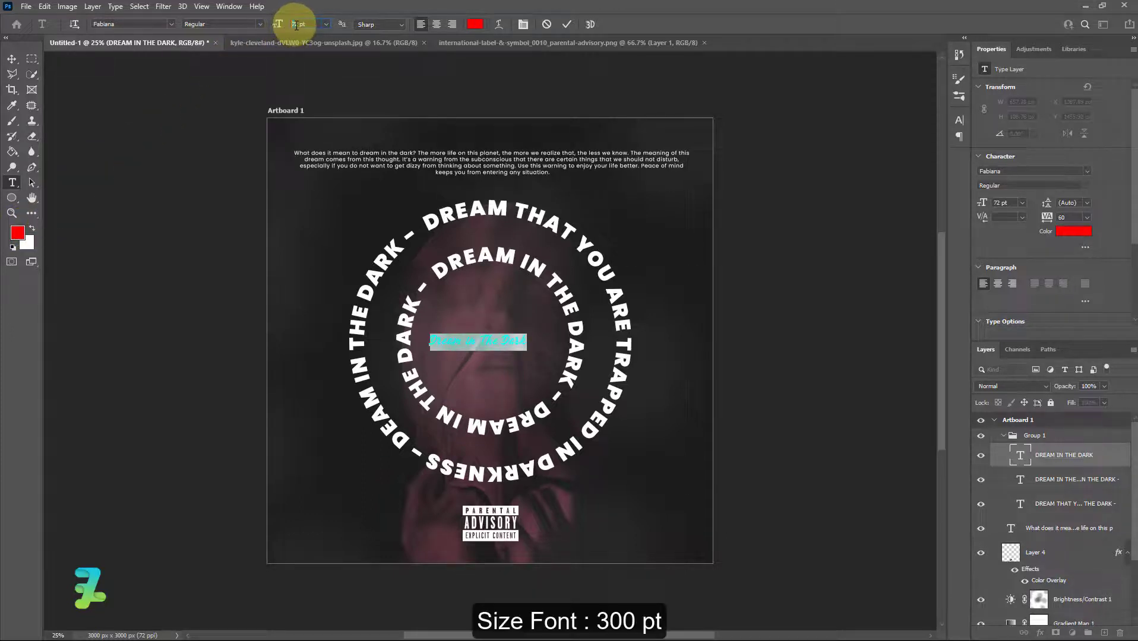
{"action": "type", "text": "300"}
{"action": "key", "text": "Return"}
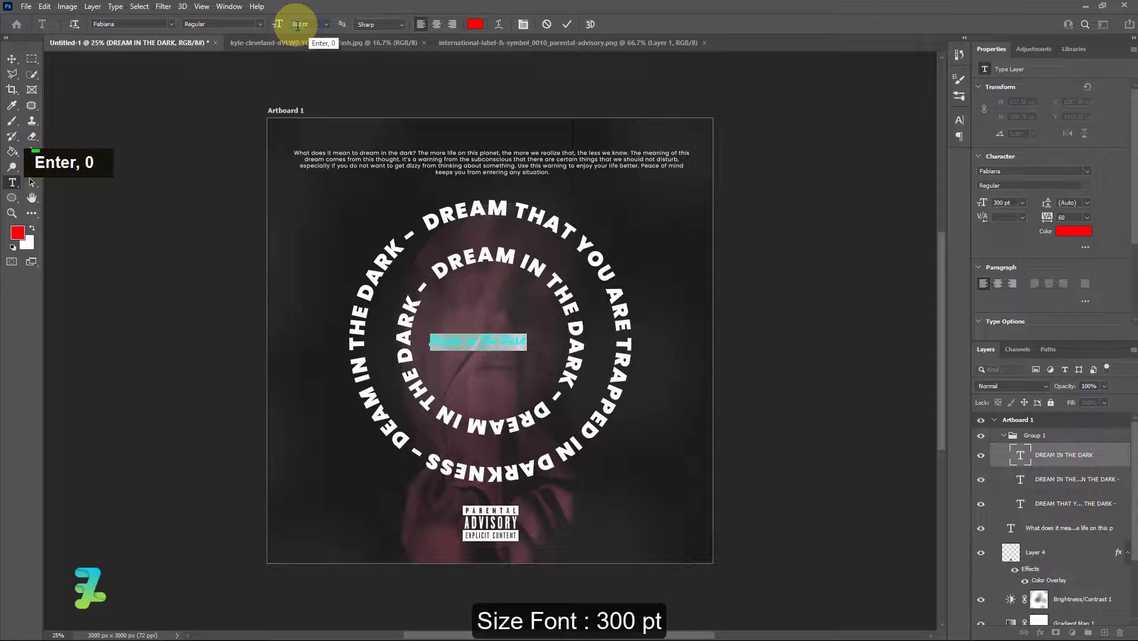
{"action": "left_click", "coordinate": [8, 58]}
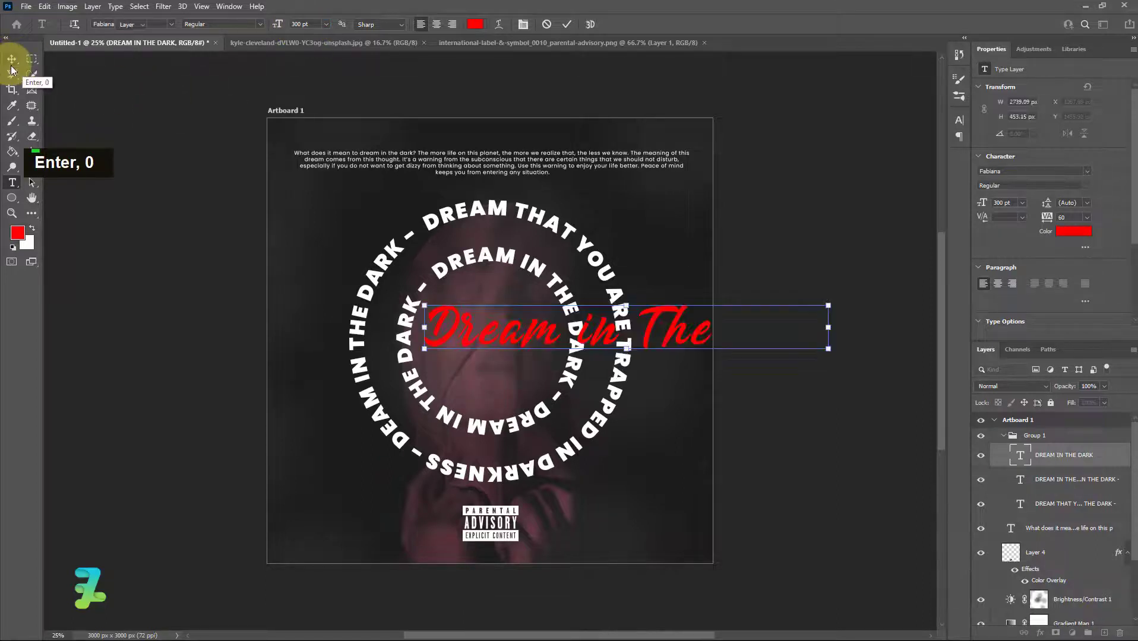
{"action": "left_click_drag", "start_coordinate": [643, 300], "coordinate": [533, 332]}
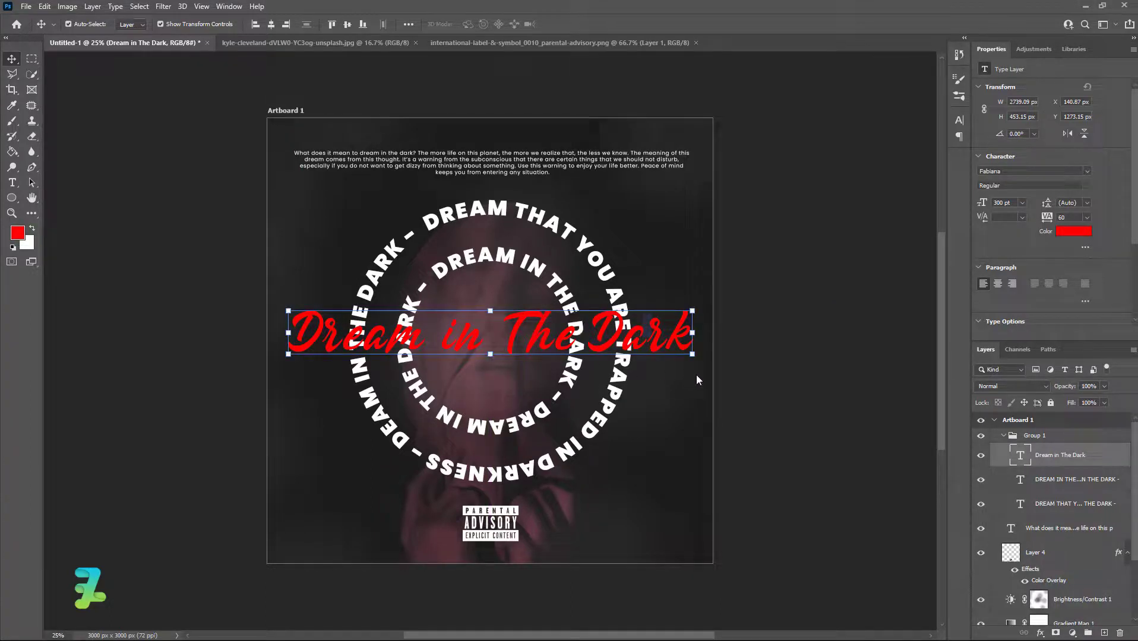
{"action": "key", "text": "shift"}
{"action": "left_click_drag", "start_coordinate": [701, 355], "coordinate": [696, 303]}
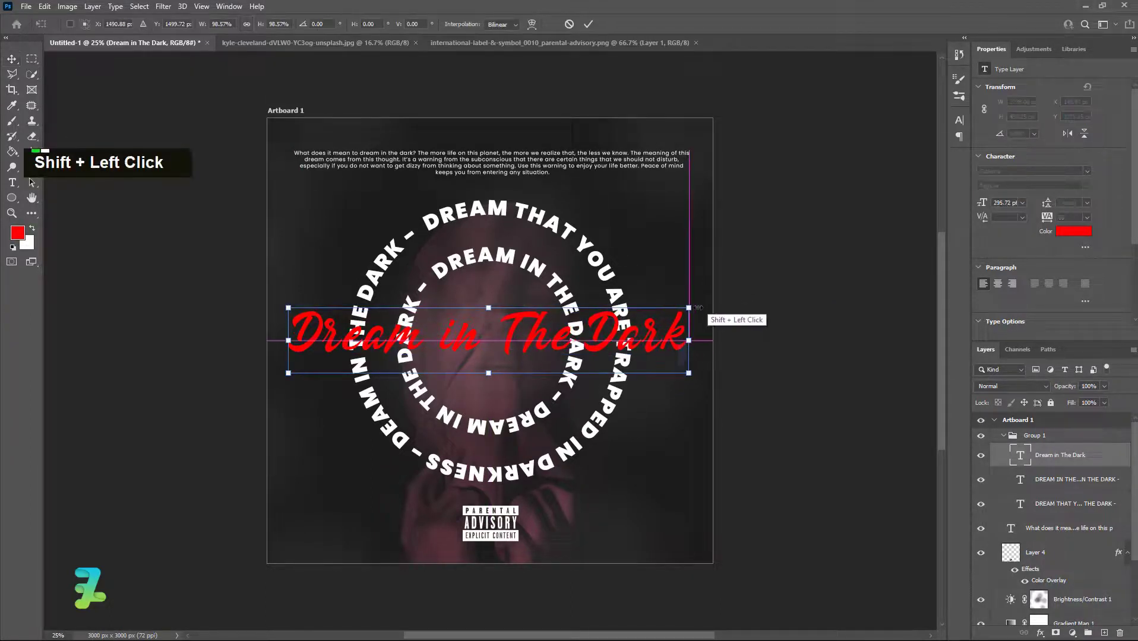
{"action": "key", "text": "ctrl+z"}
Rotate the red script title by -15° so it rises to the right, centre it on the artboard and deselect it.
{"action": "left_click_drag", "start_coordinate": [698, 377], "coordinate": [693, 306]}
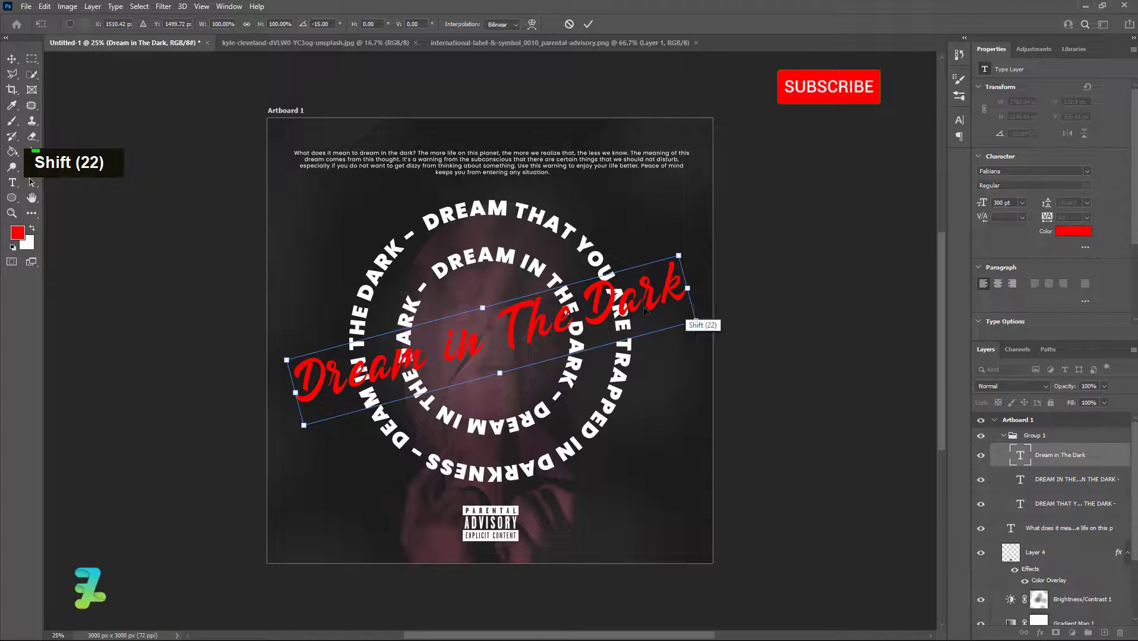
{"action": "left_click", "coordinate": [16, 57]}
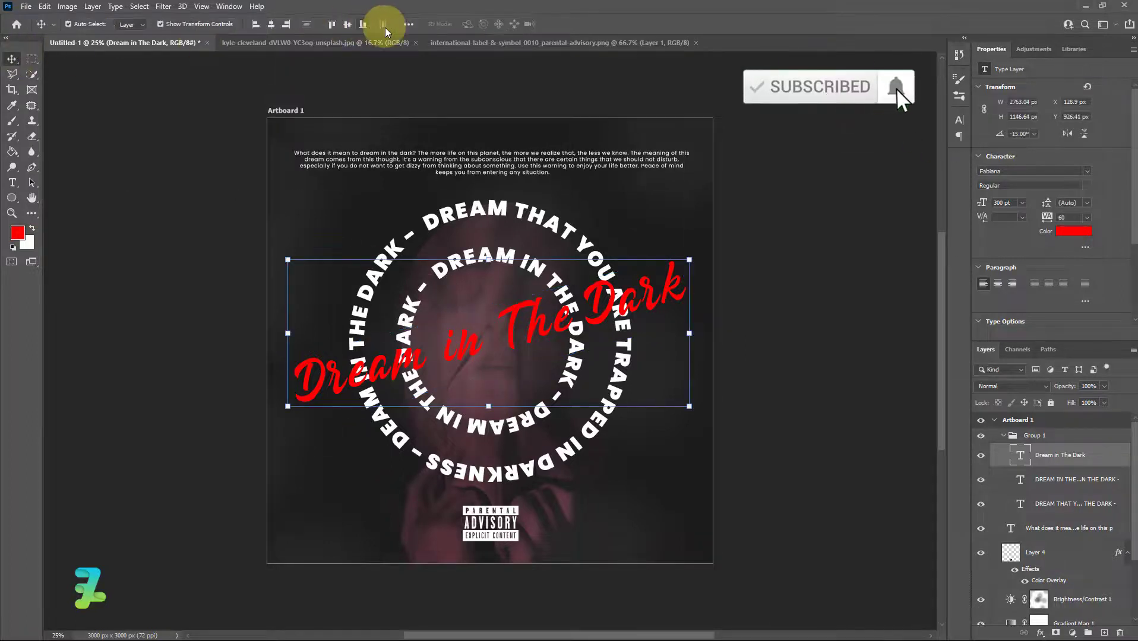
{"action": "left_click", "coordinate": [347, 25]}
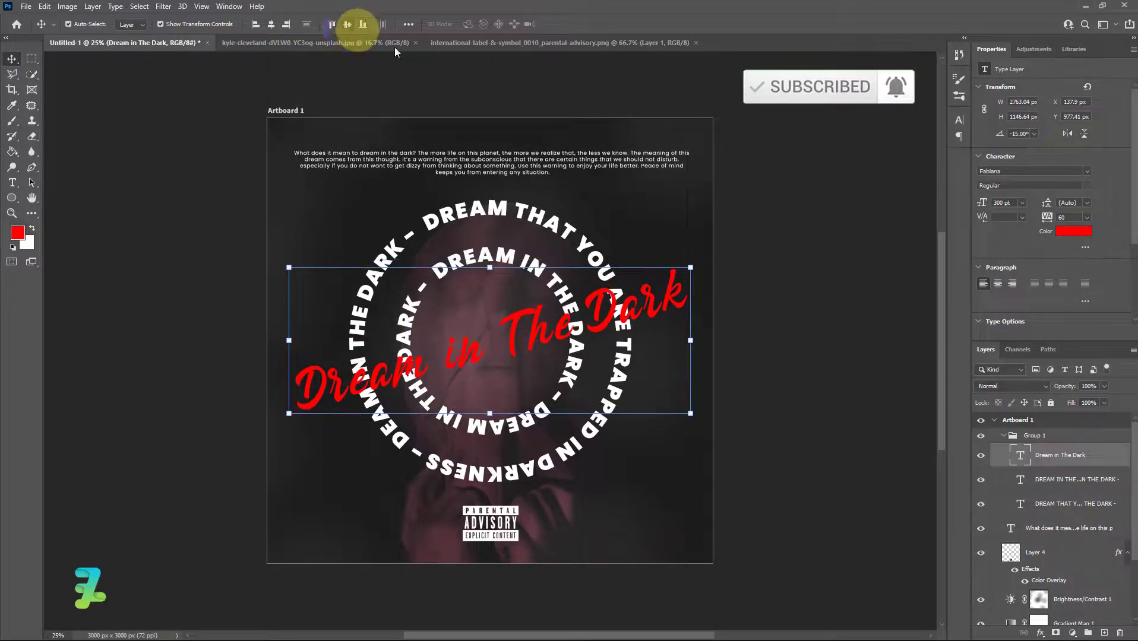
{"action": "left_click", "coordinate": [861, 295]}
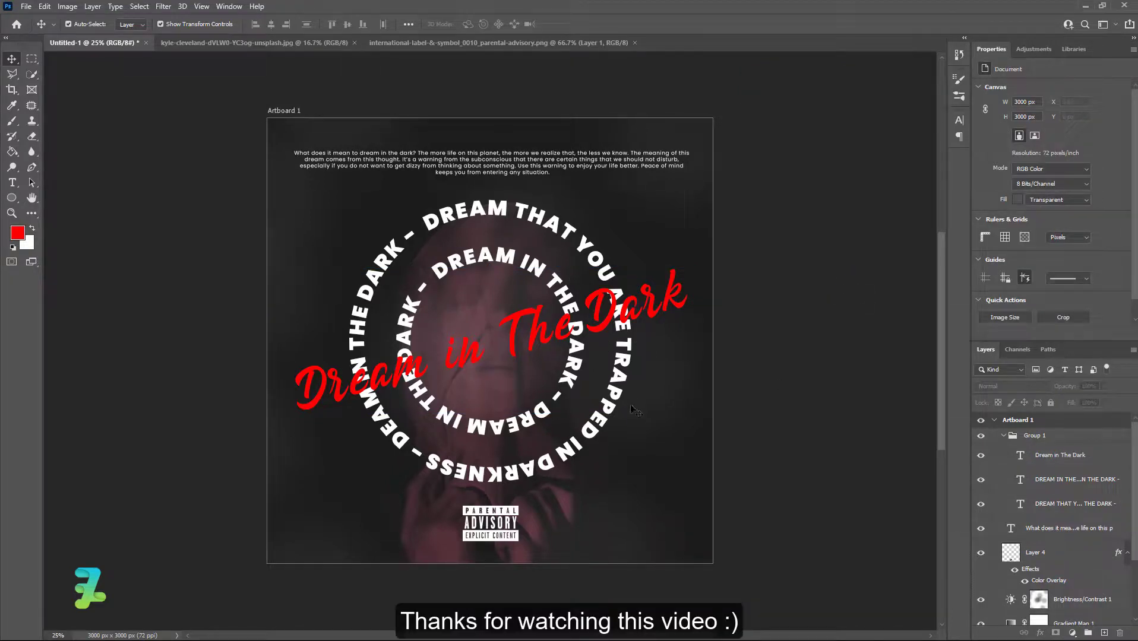
{"action": "scroll", "coordinate": [633, 410], "scroll_direction": "down", "scroll_amount": 1}
{"action": "scroll", "coordinate": [635, 422], "scroll_direction": "up", "scroll_amount": 6}
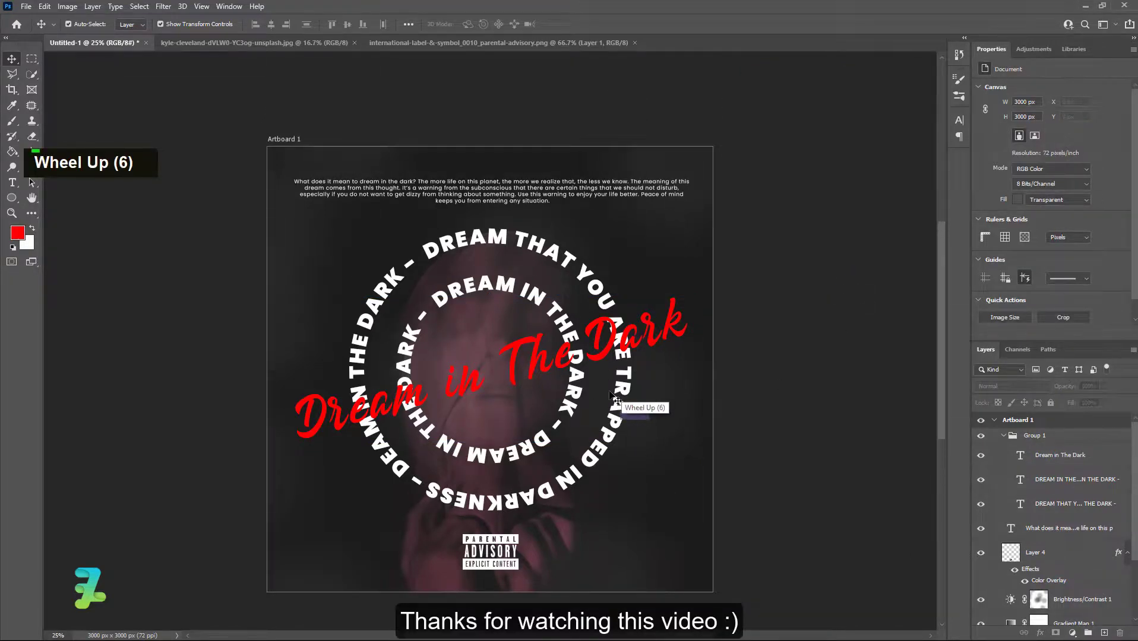
{"action": "scroll", "coordinate": [613, 397], "scroll_direction": "down", "scroll_amount": 1}
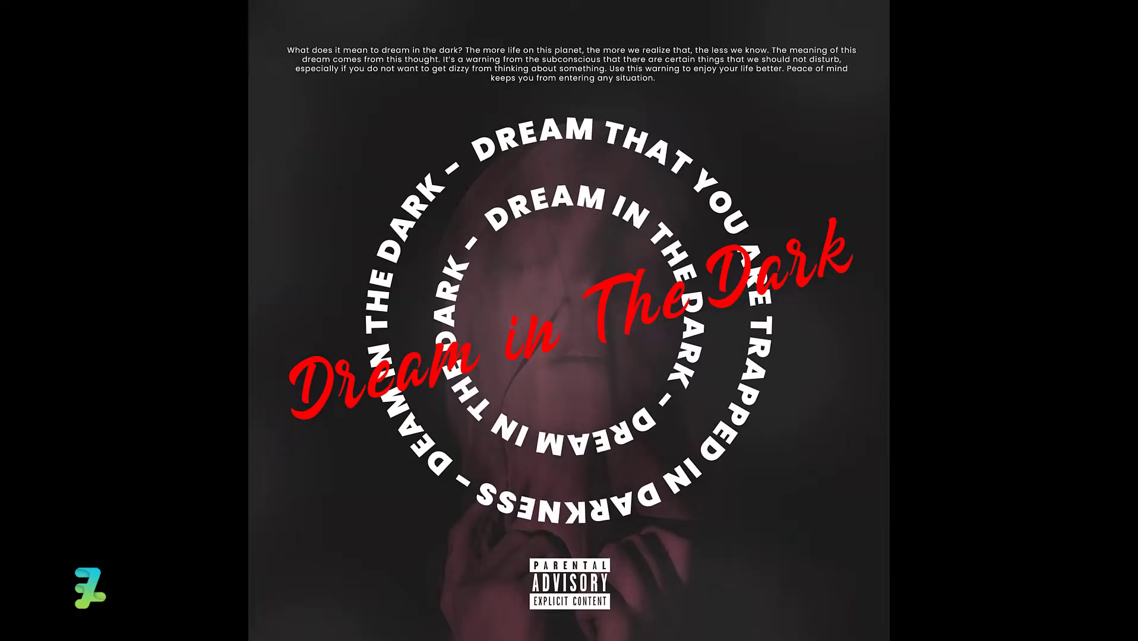